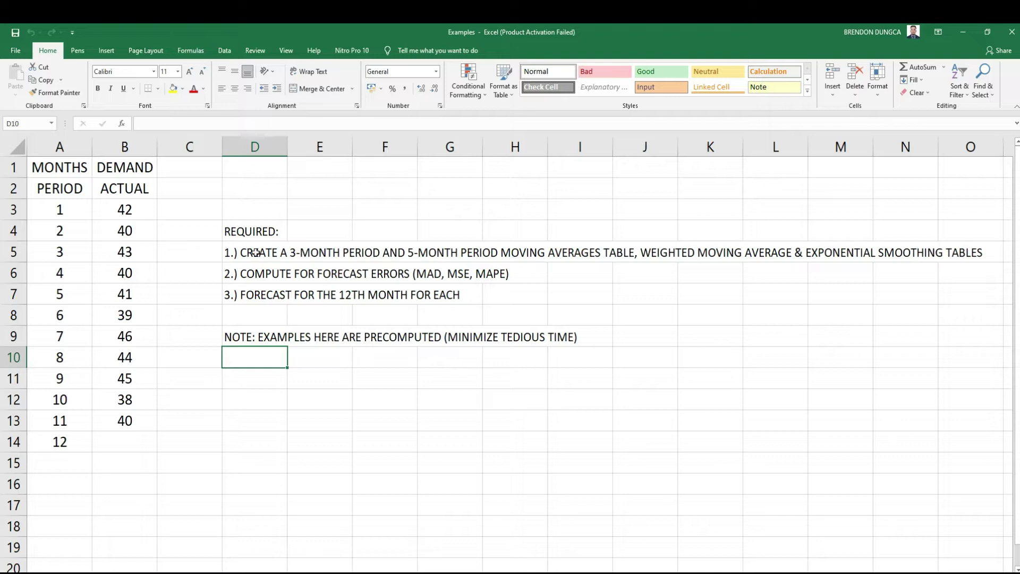
- Review the three forecasting requirements and the period 12 row that still lacks an actual demand value
{"action": "left_click", "coordinate": [232, 253]}
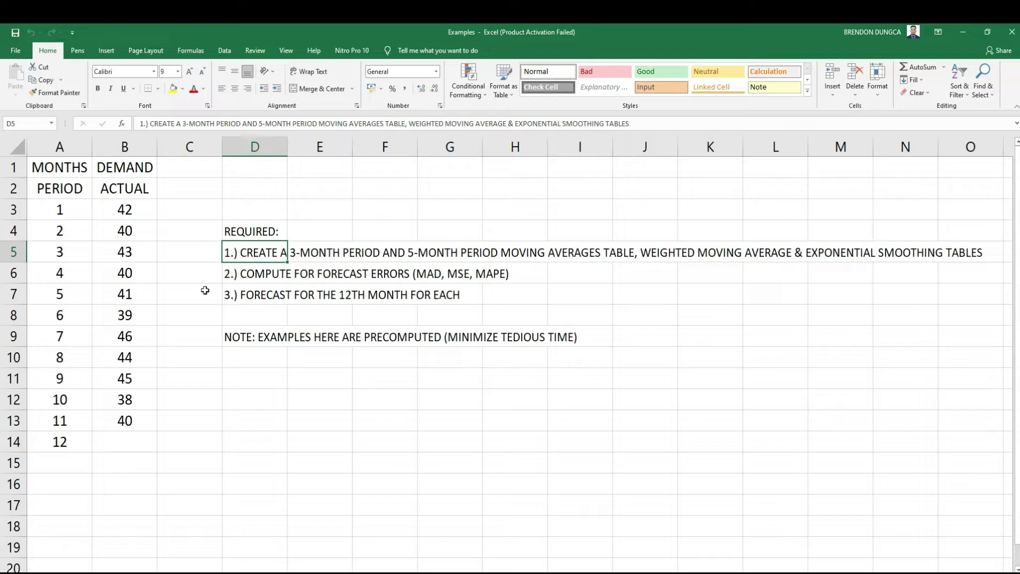
{"action": "key", "text": "Down"}
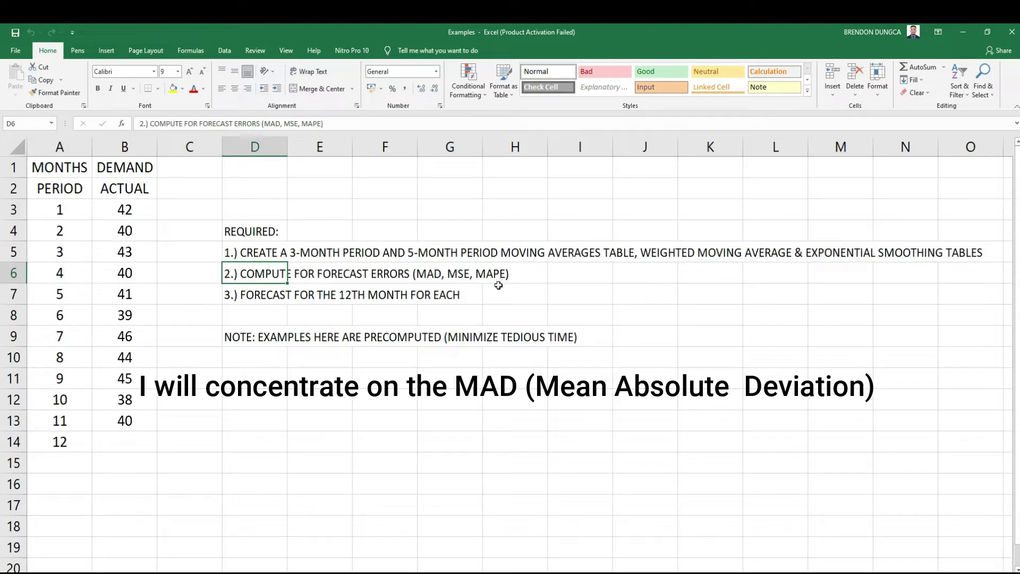
{"action": "left_click", "coordinate": [249, 300]}
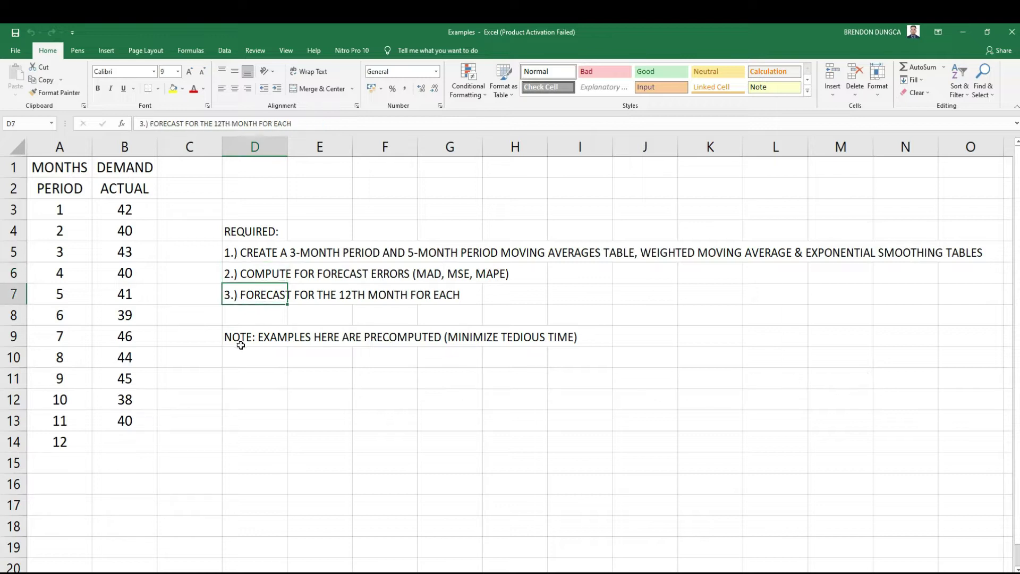
{"action": "left_click", "coordinate": [127, 442]}
{"action": "left_click_drag", "start_coordinate": [81, 443], "coordinate": [119, 444]}
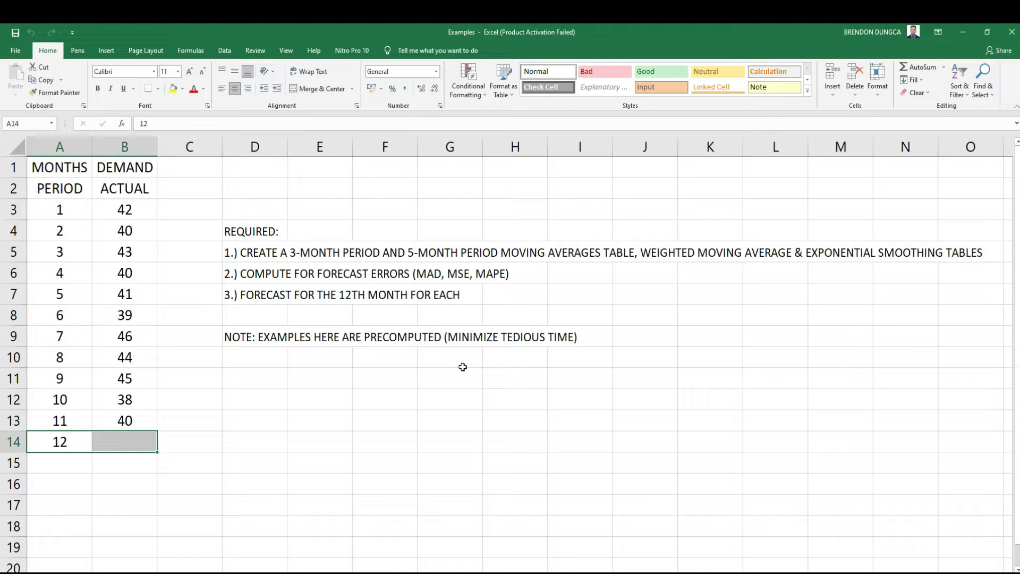
{"action": "key", "text": "Down"}
{"action": "key", "text": "Down"}
{"action": "key", "text": "Right"}
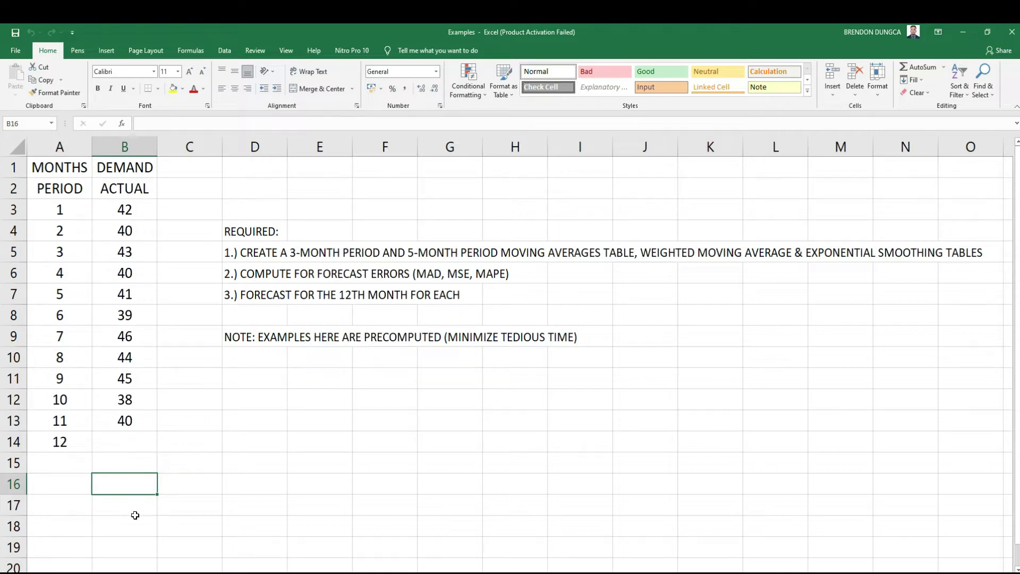
- Go to the naïve forecast sheet and look over the actual demand values of the first five periods
{"action": "key", "text": "ctrl+Page_Down"}
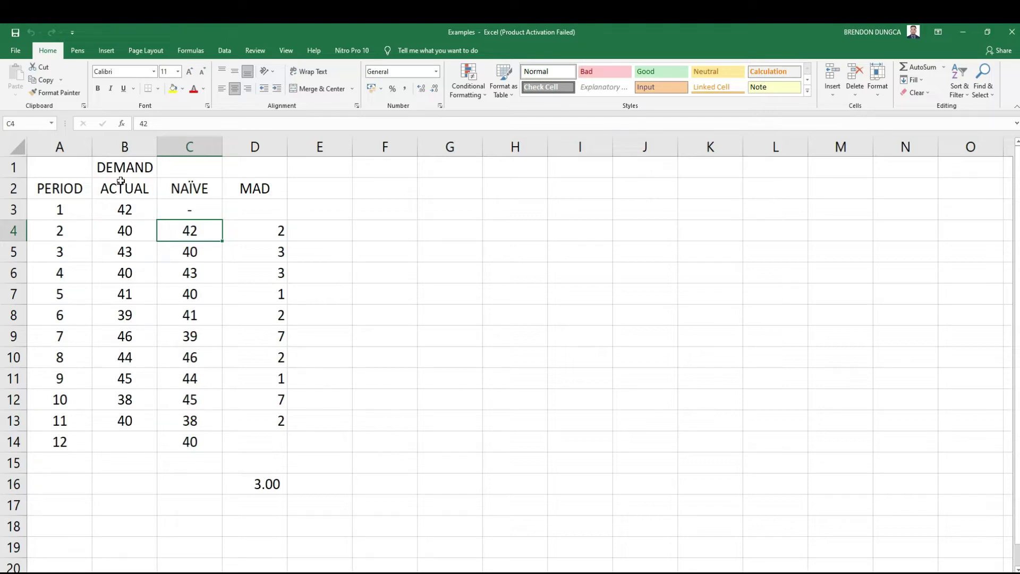
{"action": "left_click", "coordinate": [121, 207]}
{"action": "left_click", "coordinate": [120, 232]}
{"action": "left_click", "coordinate": [120, 253]}
{"action": "left_click", "coordinate": [126, 290]}
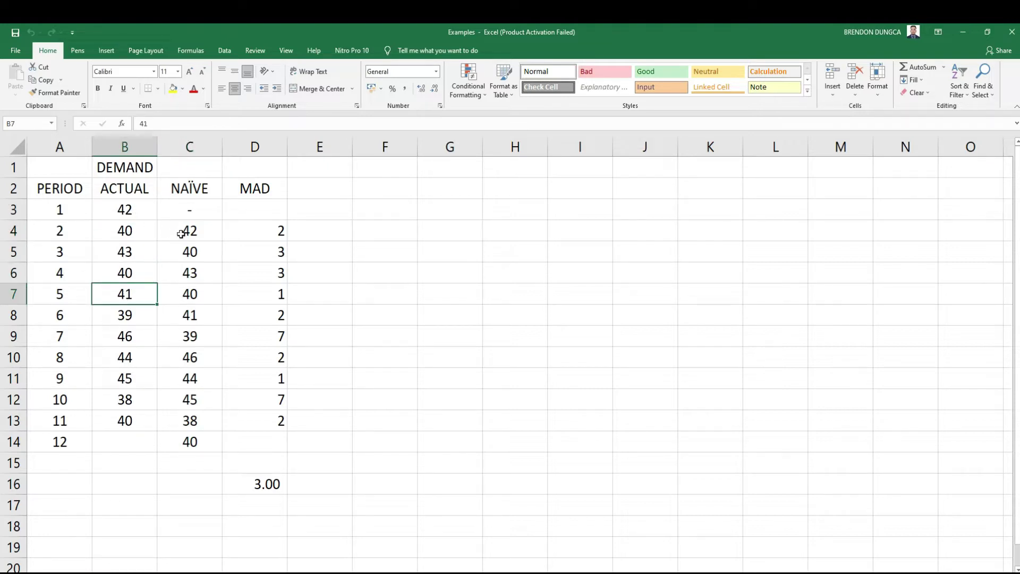
- Compare each naïve forecast for periods 2 to 6 with the actual demand of the period before it
{"action": "left_click", "coordinate": [134, 210]}
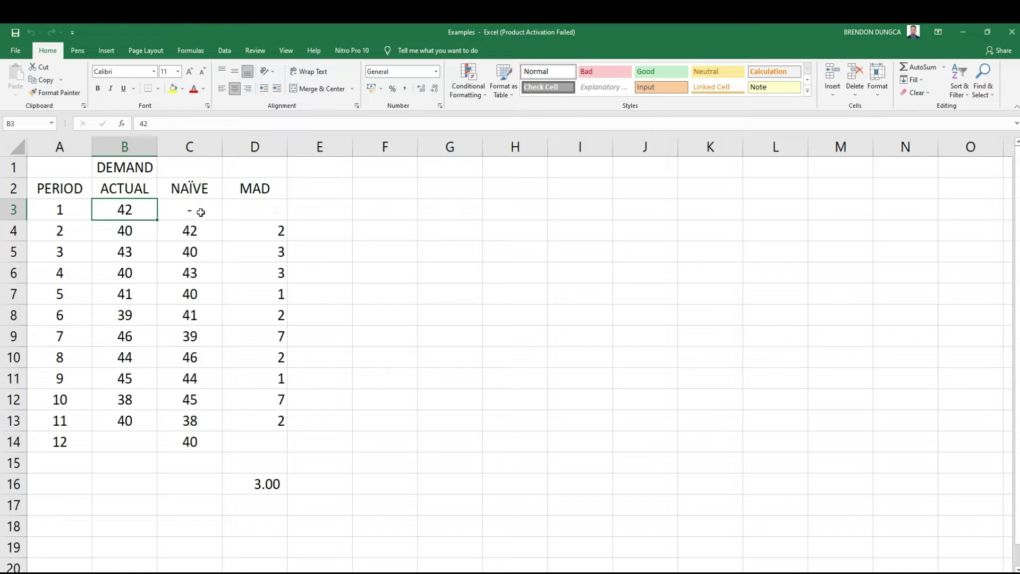
{"action": "left_click", "coordinate": [186, 233]}
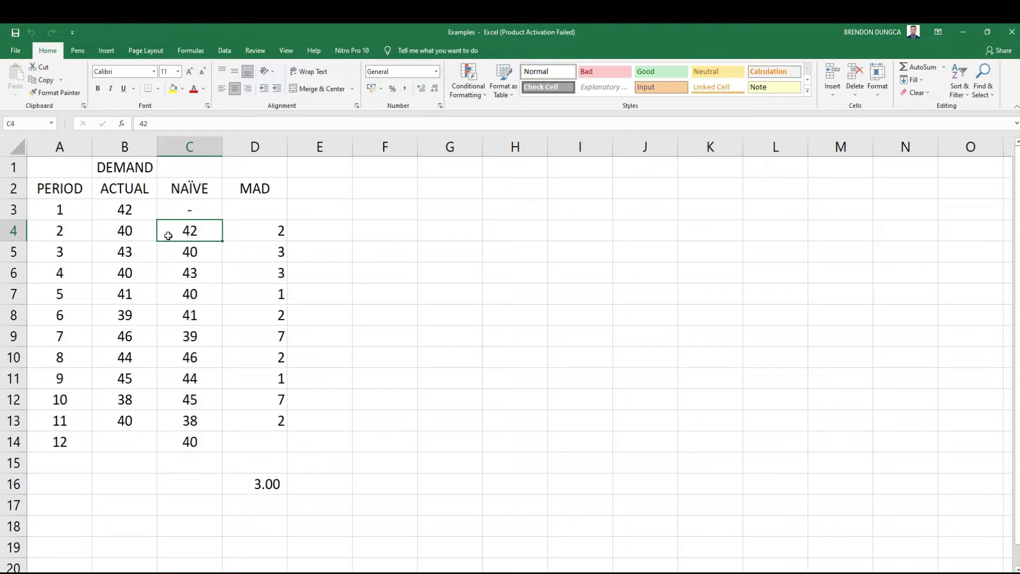
{"action": "left_click", "coordinate": [129, 232]}
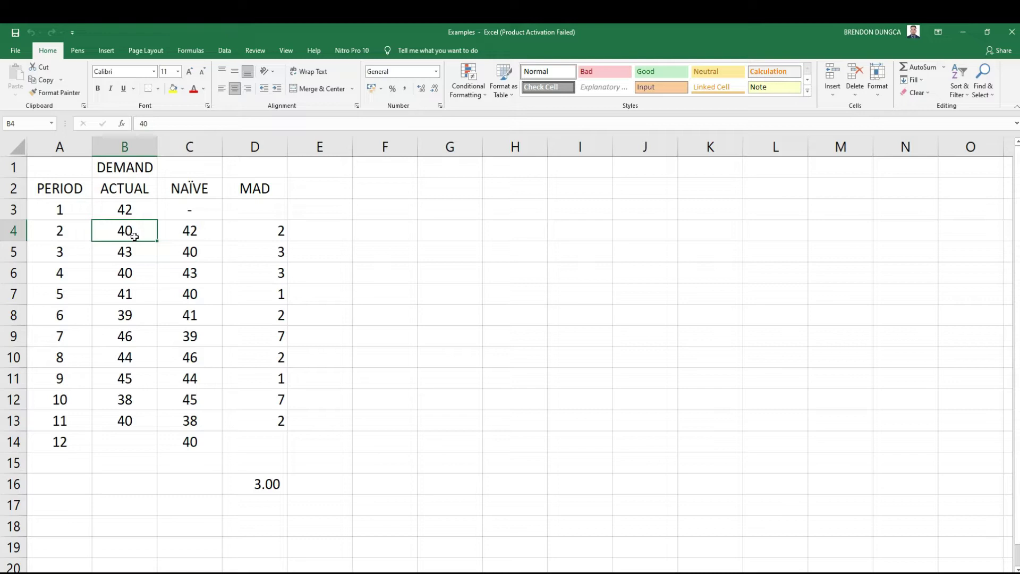
{"action": "left_click", "coordinate": [183, 256]}
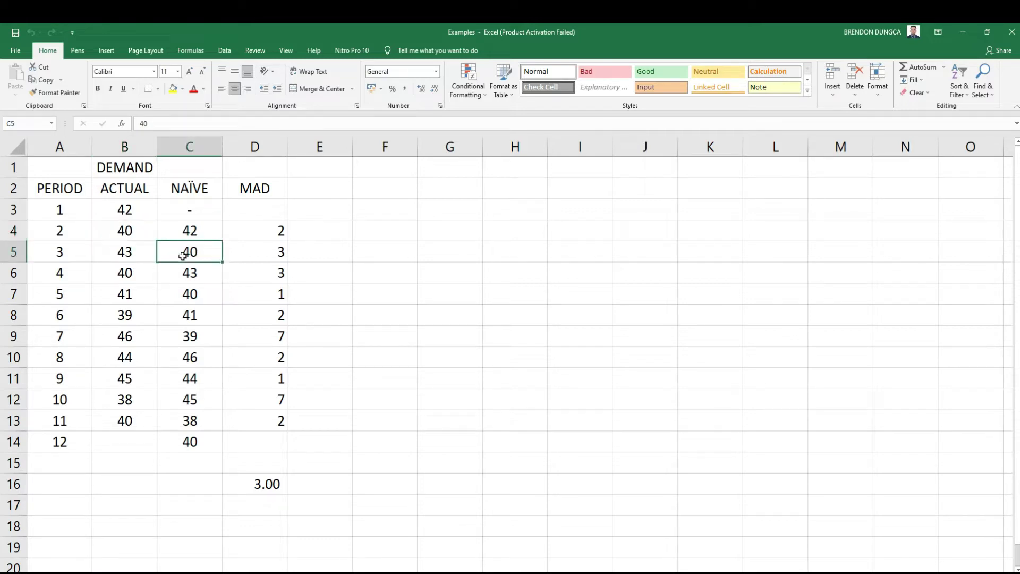
{"action": "left_click", "coordinate": [123, 253]}
{"action": "left_click", "coordinate": [178, 278]}
{"action": "left_click", "coordinate": [142, 274]}
{"action": "left_click", "coordinate": [180, 295]}
{"action": "left_click", "coordinate": [133, 294]}
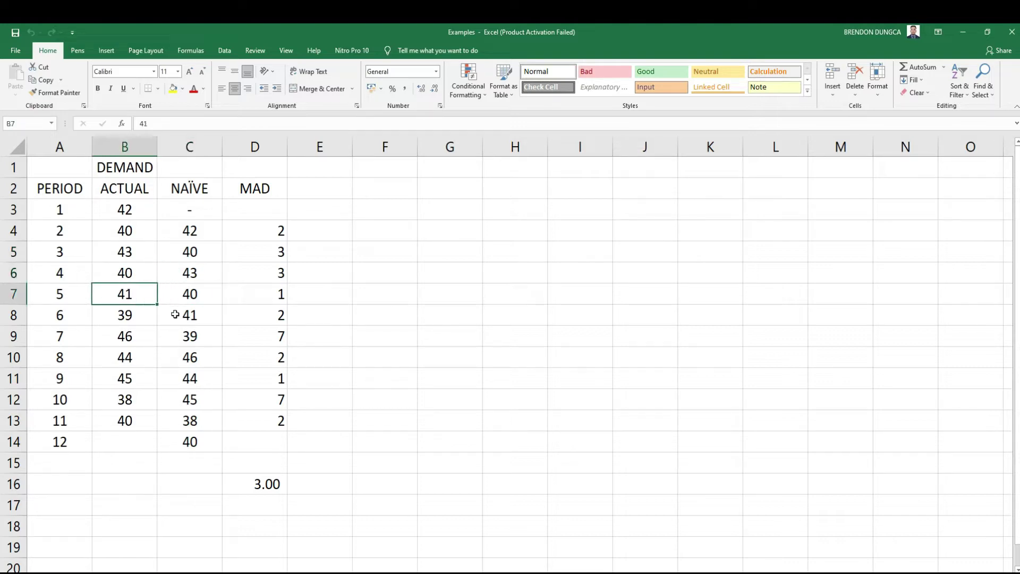
{"action": "left_click", "coordinate": [179, 314]}
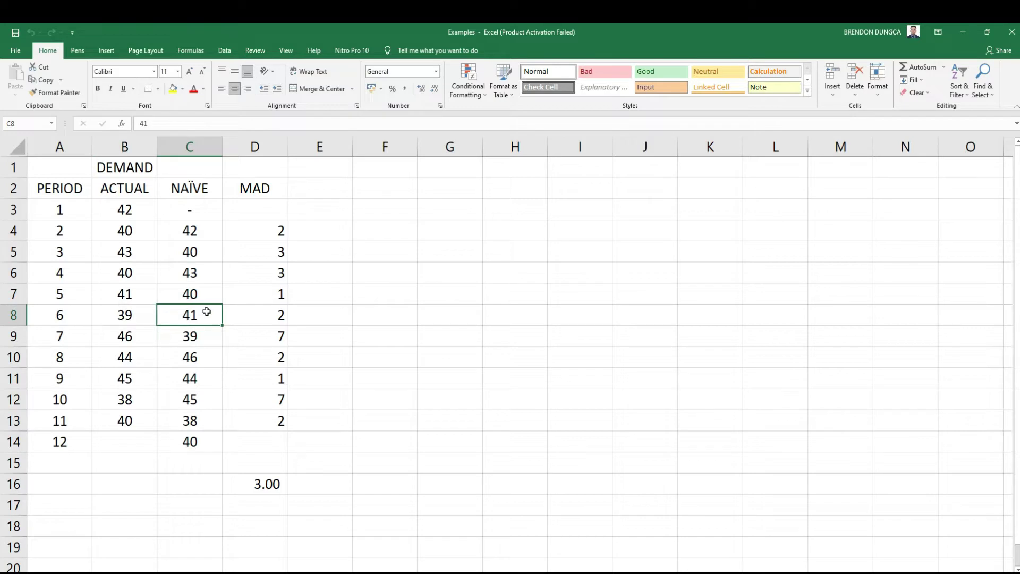
- Fill the absolute error formula =ABS(B4-C4) in the MAD column from D4 down through D13
{"action": "left_click", "coordinate": [283, 190]}
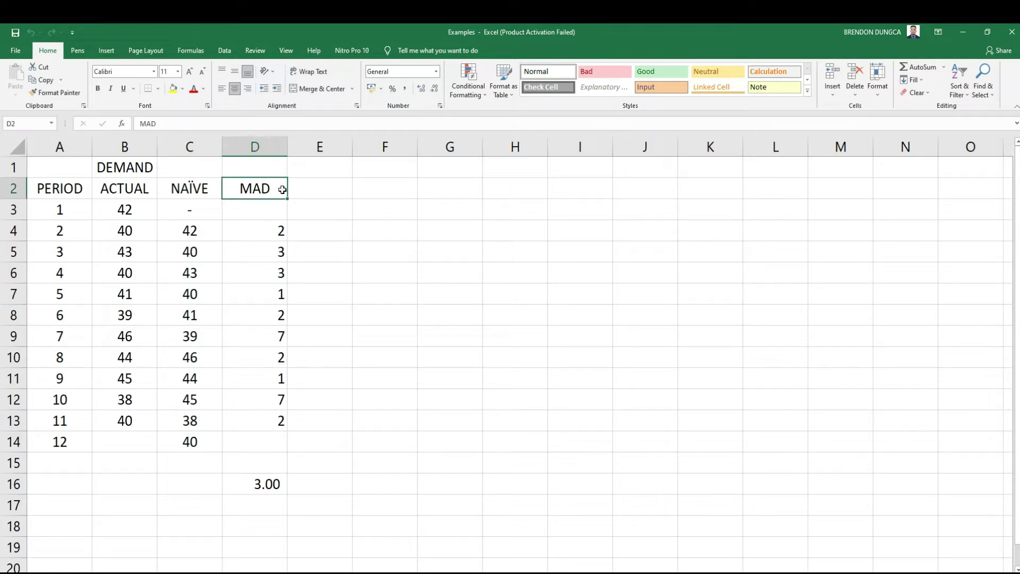
{"action": "key", "text": "Down"}
{"action": "key", "text": "Down"}
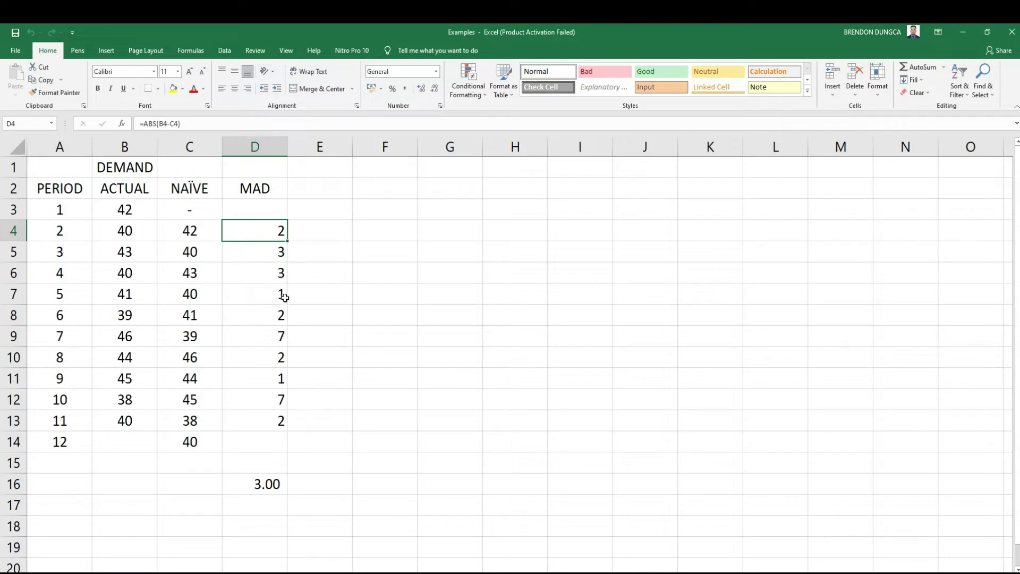
{"action": "left_click_drag", "start_coordinate": [287, 244], "coordinate": [291, 430]}
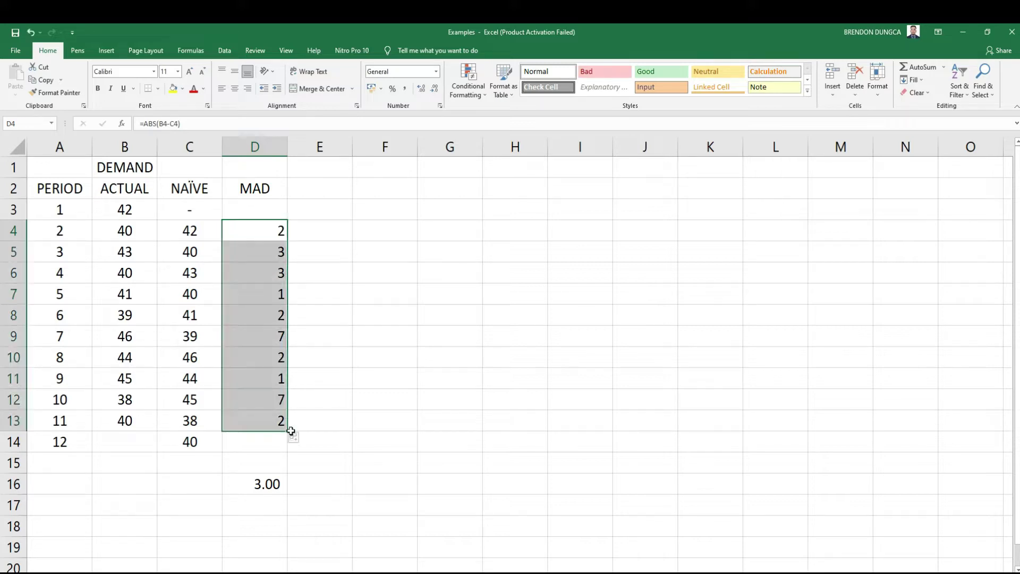
- Check the absolute error formula in each MAD cell from D5 to D13
{"action": "left_click", "coordinate": [272, 253]}
{"action": "left_click", "coordinate": [273, 272]}
{"action": "left_click", "coordinate": [270, 294]}
{"action": "left_click", "coordinate": [269, 319]}
{"action": "left_click", "coordinate": [269, 340]}
{"action": "left_click", "coordinate": [270, 356]}
{"action": "left_click", "coordinate": [270, 378]}
{"action": "left_click", "coordinate": [274, 400]}
{"action": "left_click", "coordinate": [274, 415]}
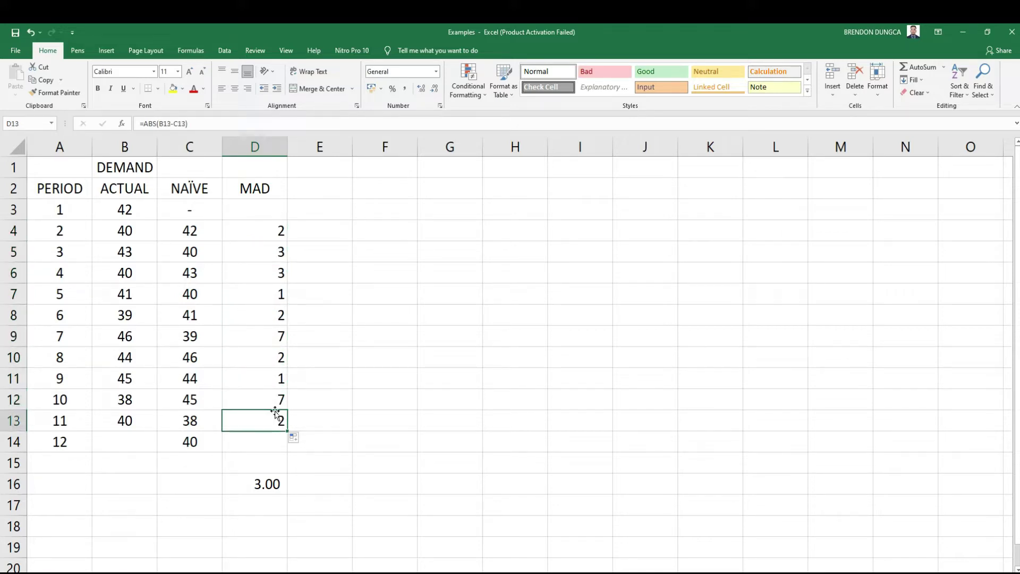
- Inspect the formula in D16 and the range it averages, leaving it unchanged
{"action": "left_click", "coordinate": [274, 485]}
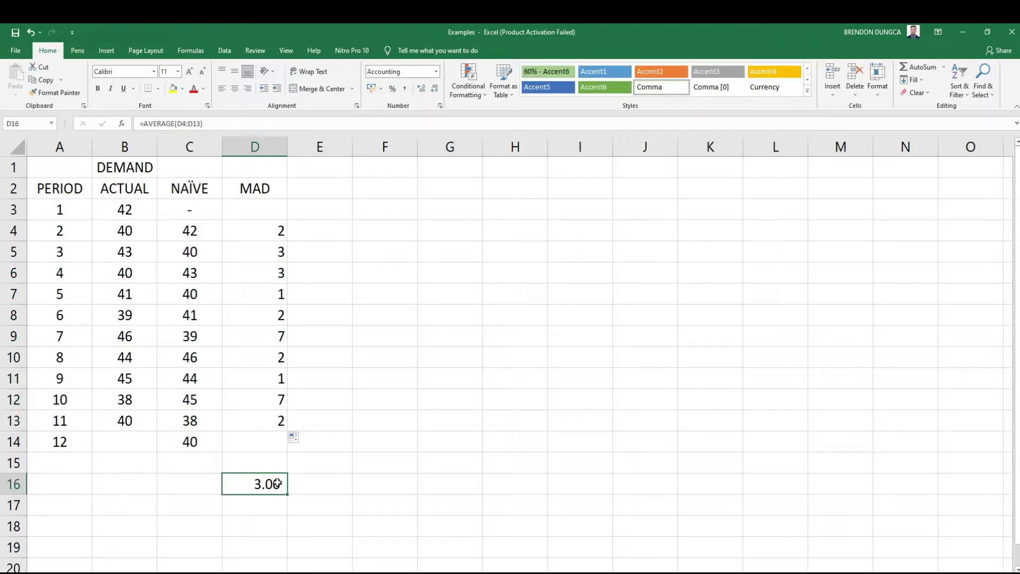
{"action": "double_click", "coordinate": [278, 483]}
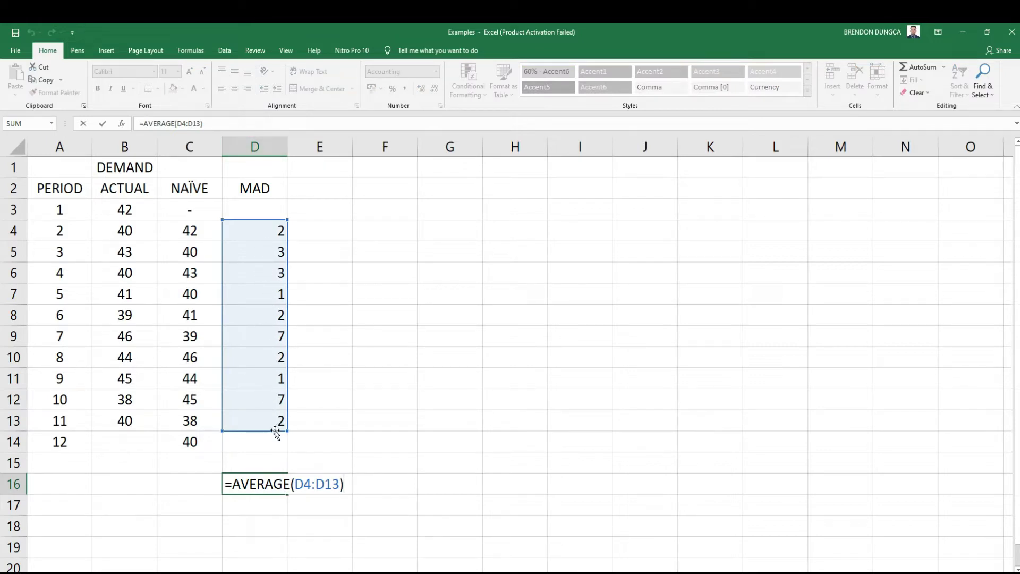
{"action": "key", "text": "ctrl+Return"}
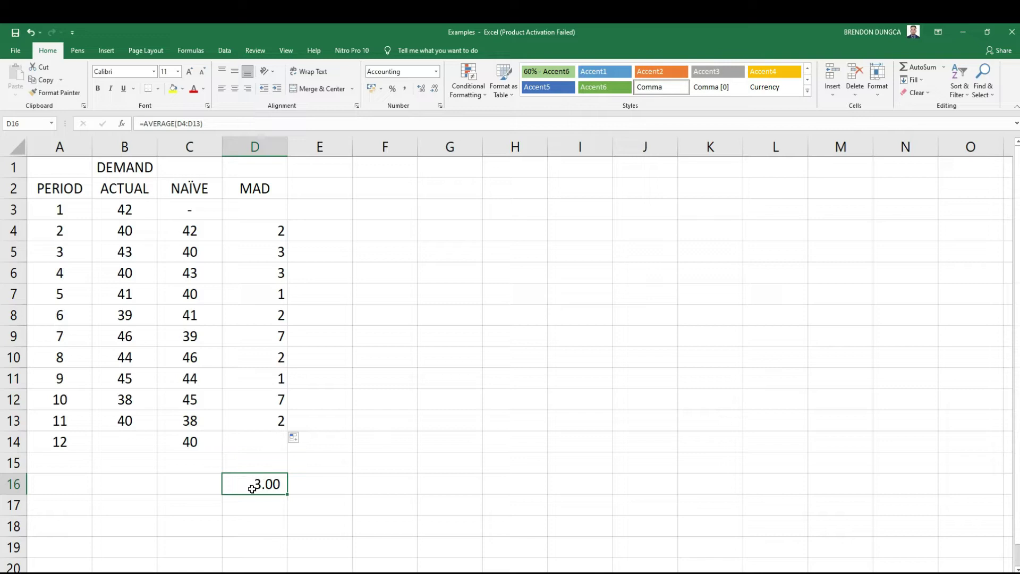
- Go to the moving averages sheet and inspect the source ranges of the 3MA formulas for periods 6 and 7
{"action": "key", "text": "ctrl+Page_Down"}
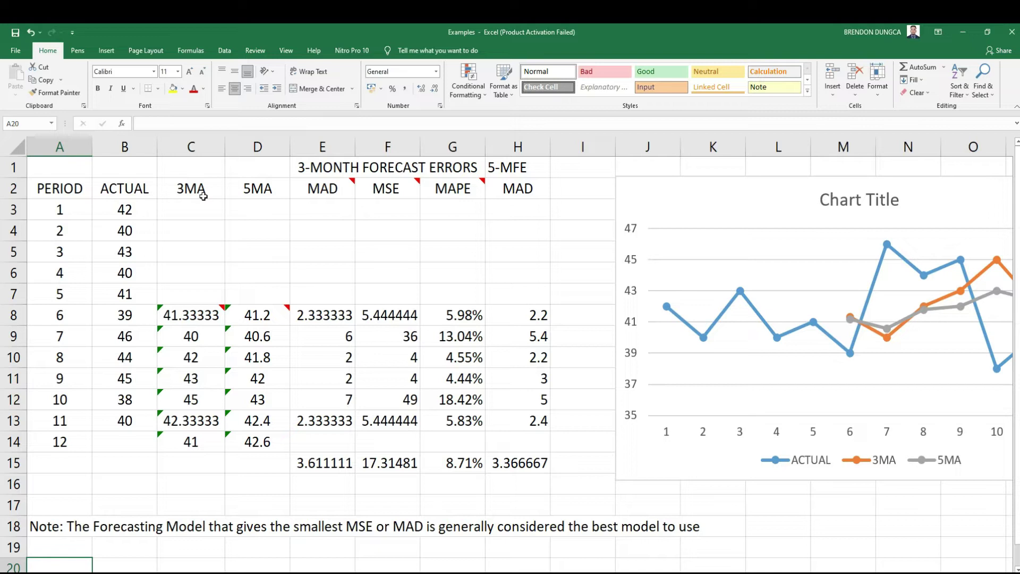
{"action": "mouse_move", "coordinate": [180, 315]}
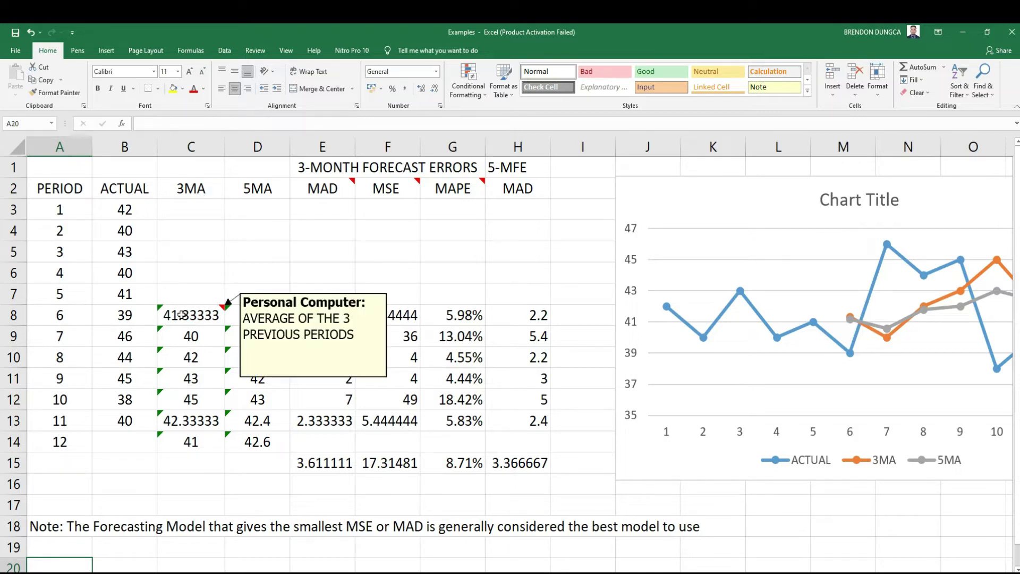
{"action": "left_click", "coordinate": [181, 314]}
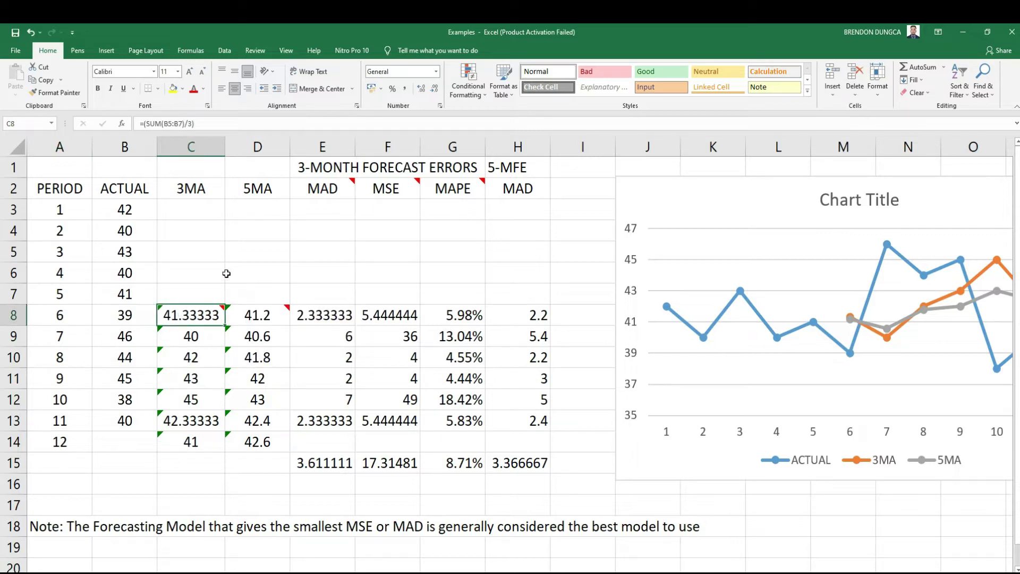
{"action": "key", "text": "F2"}
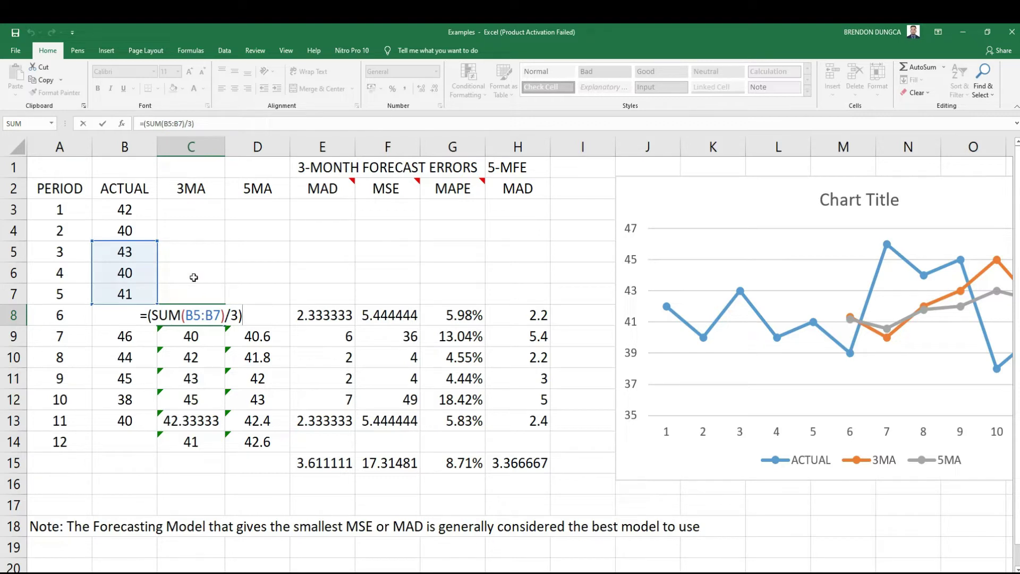
{"action": "key", "text": "ctrl+Return"}
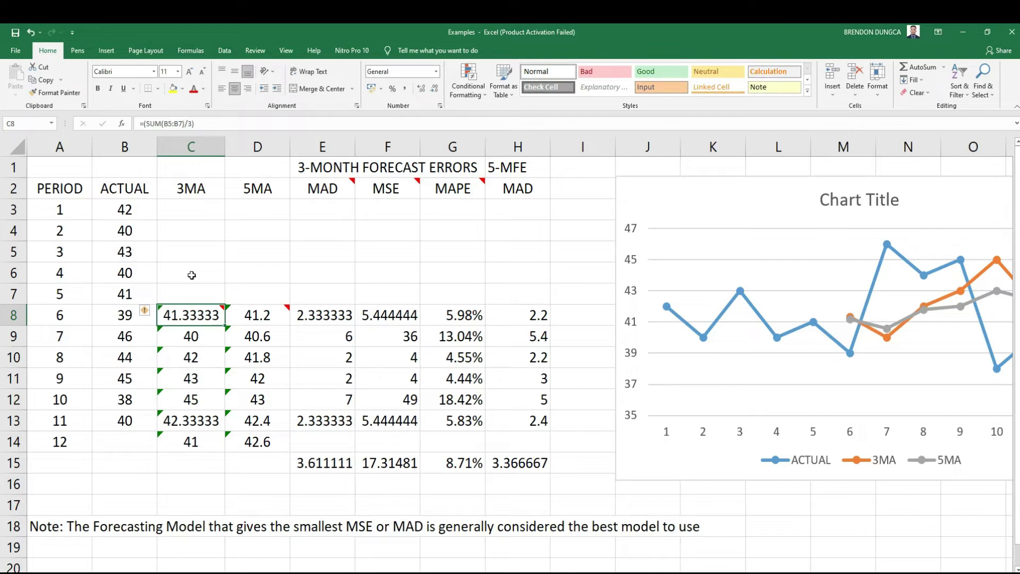
{"action": "key", "text": "Down"}
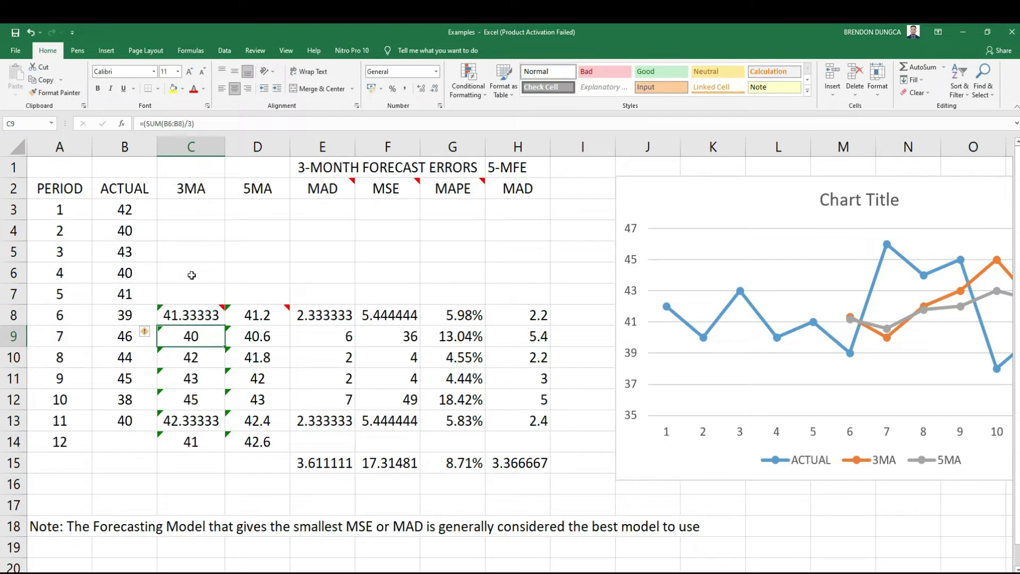
{"action": "key", "text": "F2"}
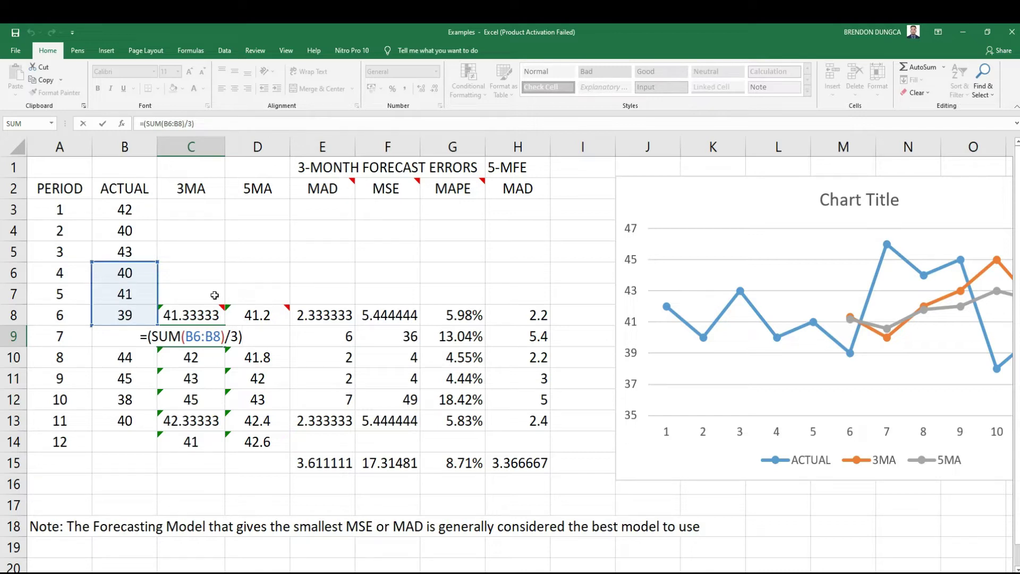
{"action": "key", "text": "ctrl+Return"}
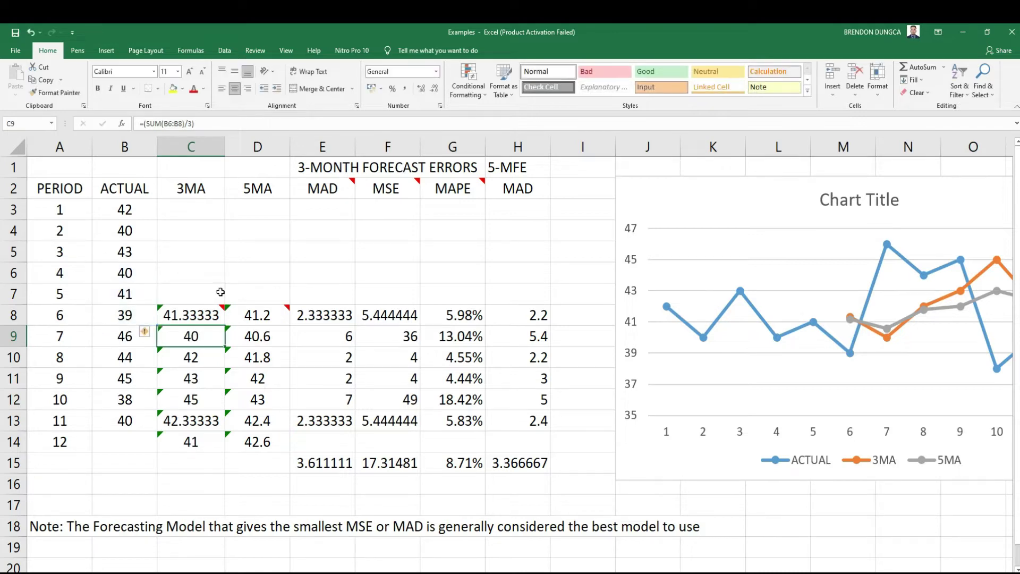
- Fill the 3-month moving average formula =(SUM(B5:B7)/3) from C8 down through C14 and select the period 12 forecast
{"action": "left_click", "coordinate": [212, 318]}
{"action": "left_click_drag", "start_coordinate": [226, 325], "coordinate": [232, 451]}
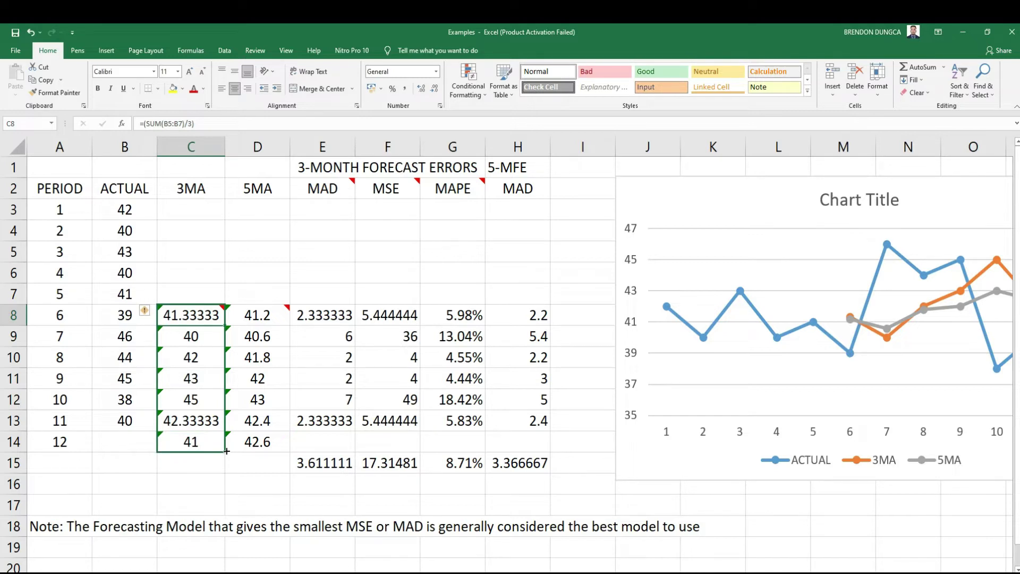
{"action": "left_click_drag", "start_coordinate": [226, 451], "coordinate": [225, 451]}
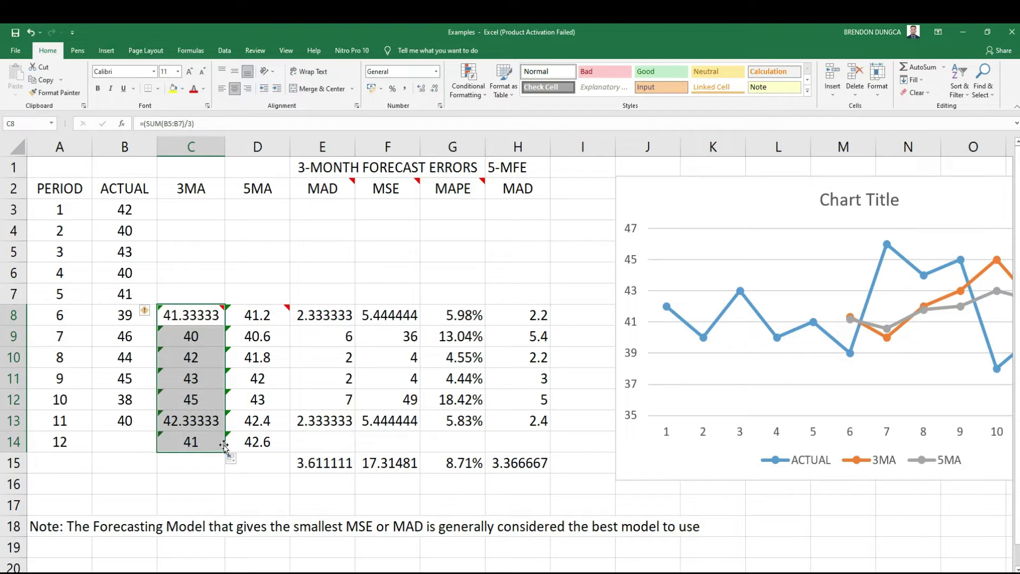
{"action": "left_click", "coordinate": [197, 447]}
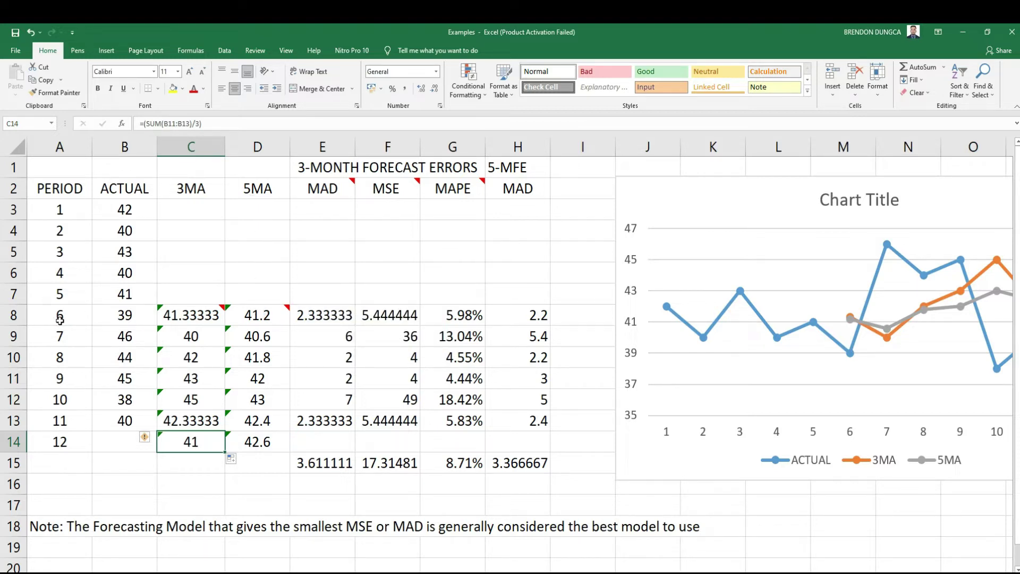
- Check the 5-month moving average formula =AVERAGE(B3:B7) in D8 and fill it down through D14
{"action": "left_click", "coordinate": [253, 314]}
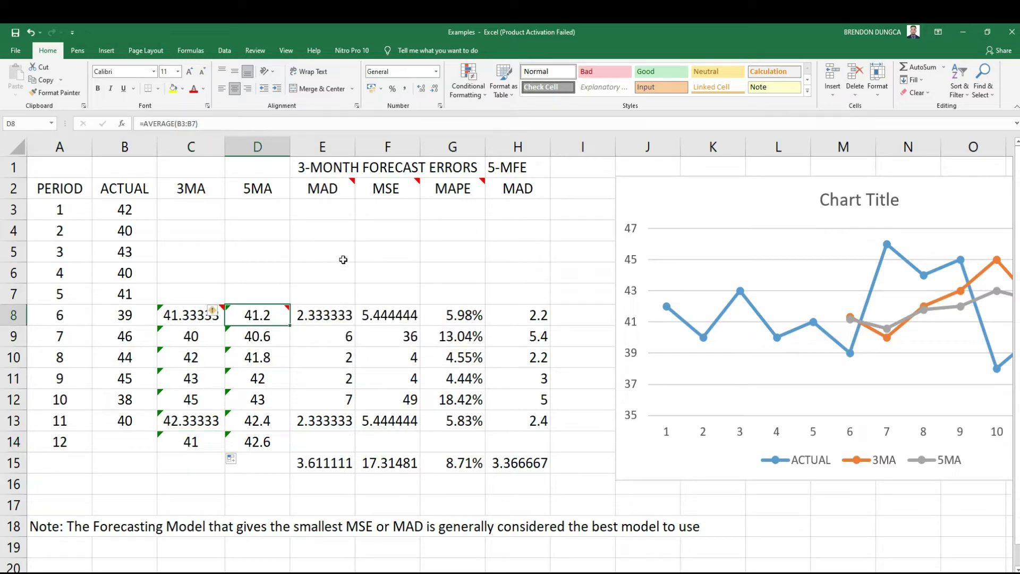
{"action": "key", "text": "F2"}
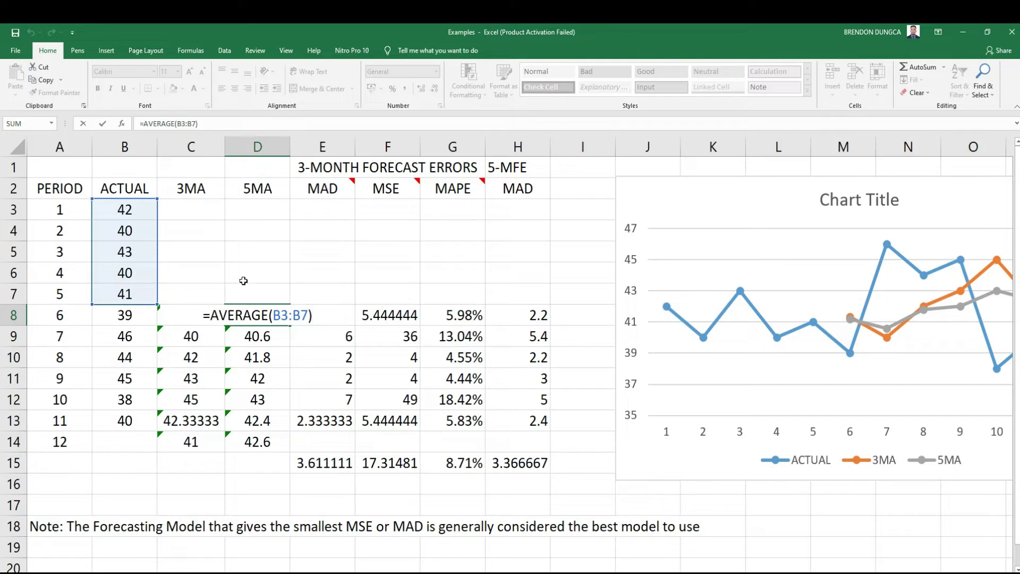
{"action": "key", "text": "ctrl+Return"}
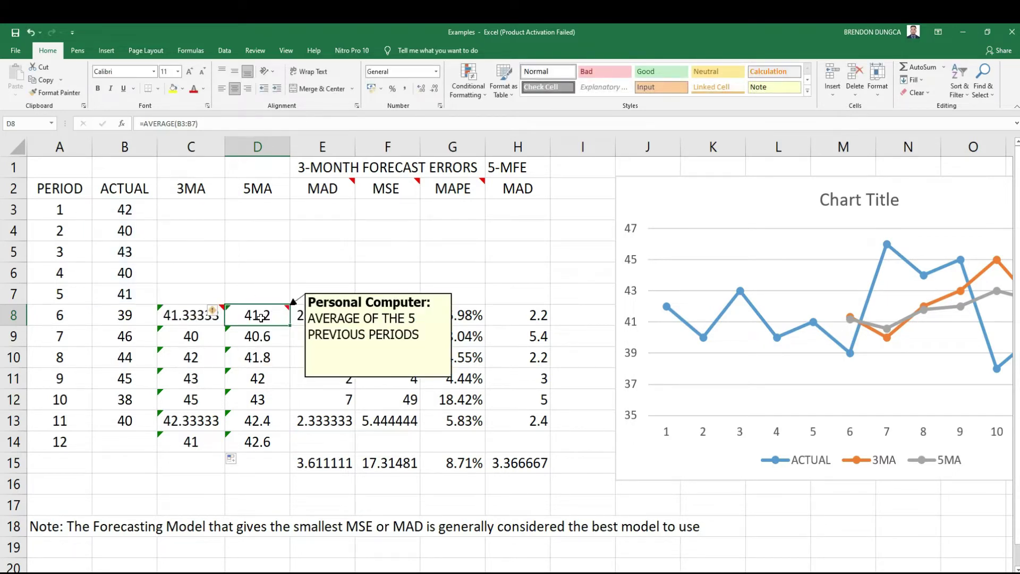
{"action": "mouse_move", "coordinate": [275, 313]}
{"action": "left_click_drag", "start_coordinate": [288, 326], "coordinate": [292, 455]}
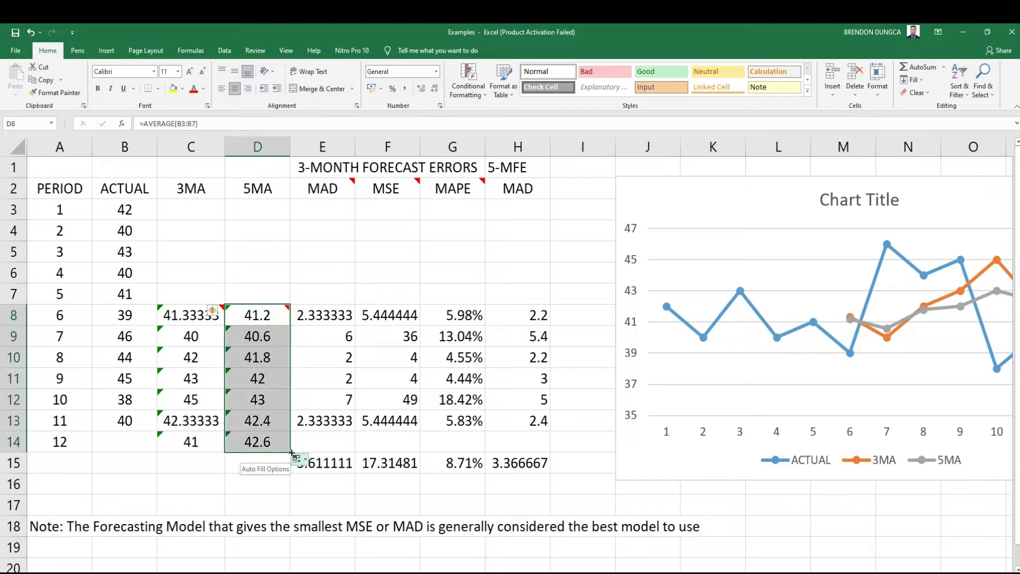
- Check the 5MA forecast for period 12 and read the notes attached to the MAD and MSE headers
{"action": "left_click", "coordinate": [244, 449]}
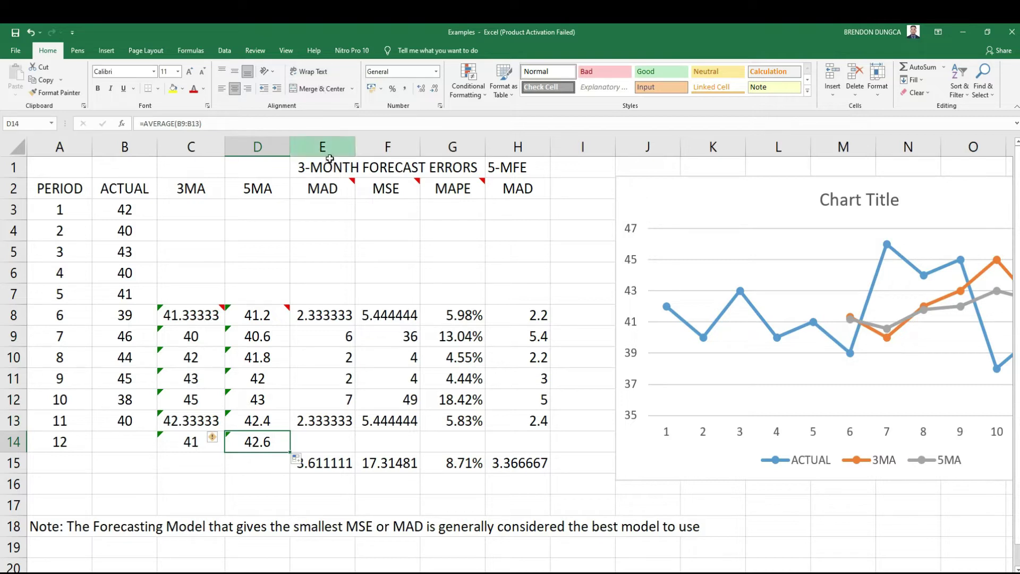
{"action": "left_click", "coordinate": [332, 191]}
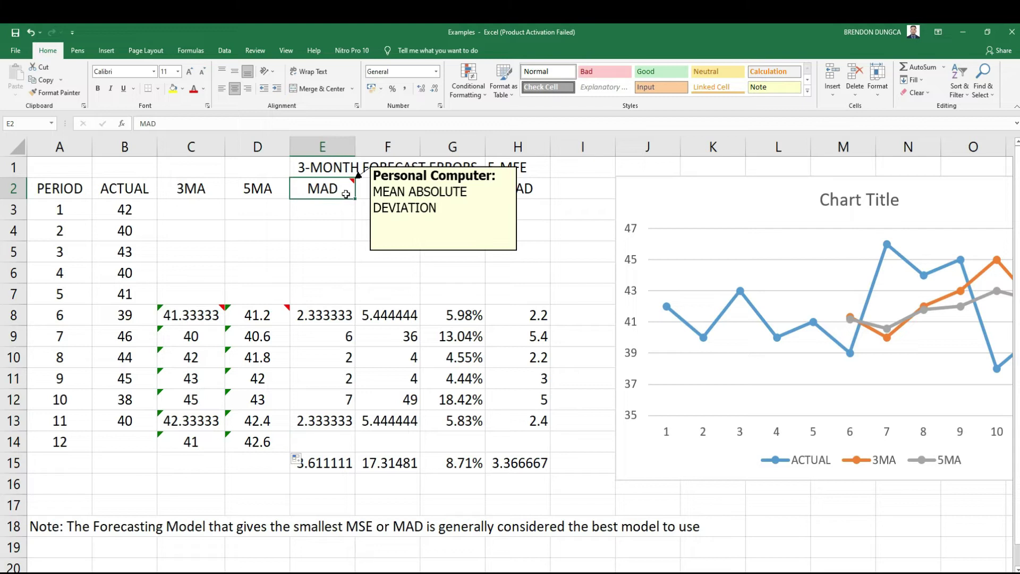
{"action": "mouse_move", "coordinate": [360, 193]}
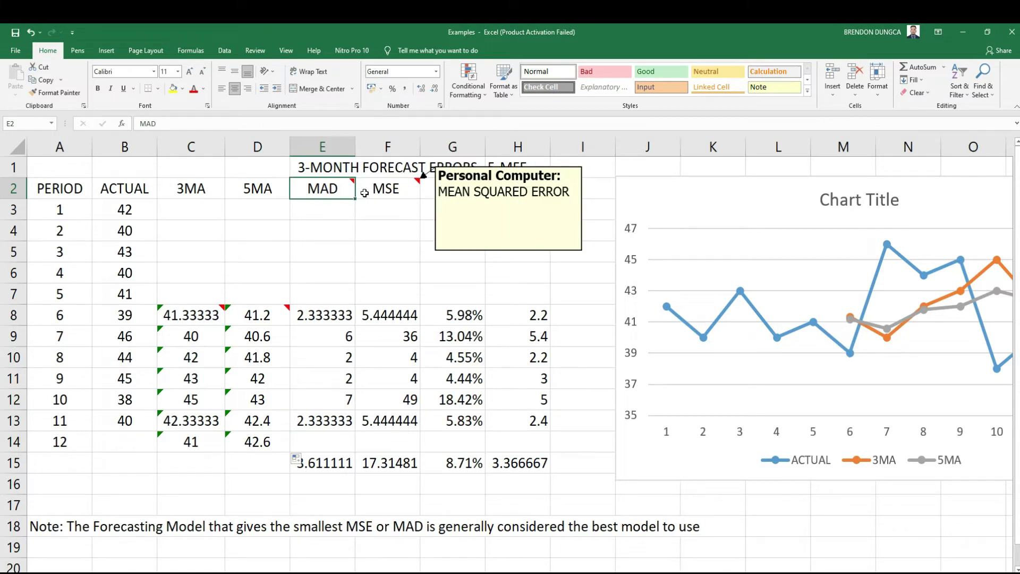
{"action": "mouse_move", "coordinate": [426, 191]}
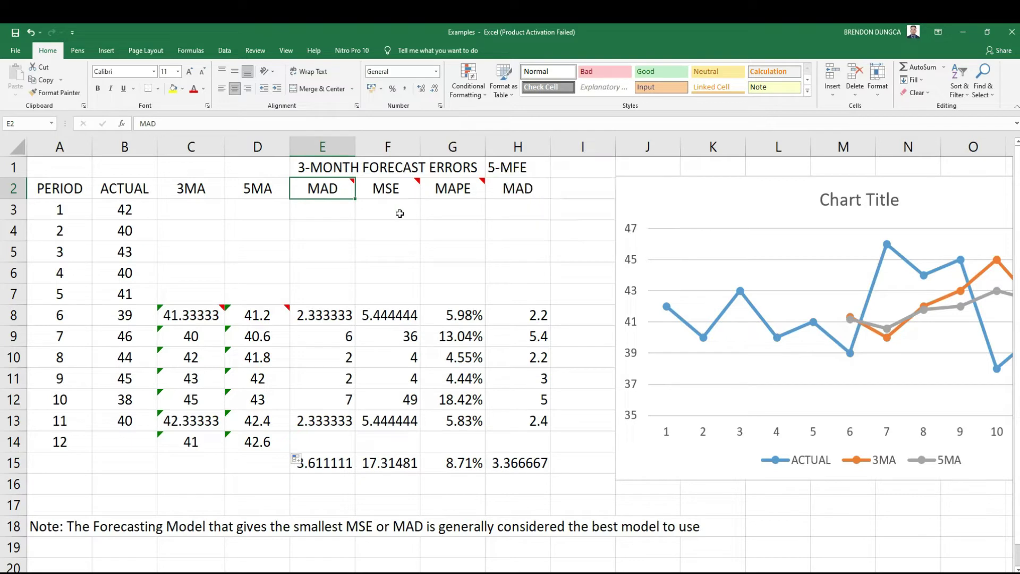
{"action": "mouse_move", "coordinate": [305, 193]}
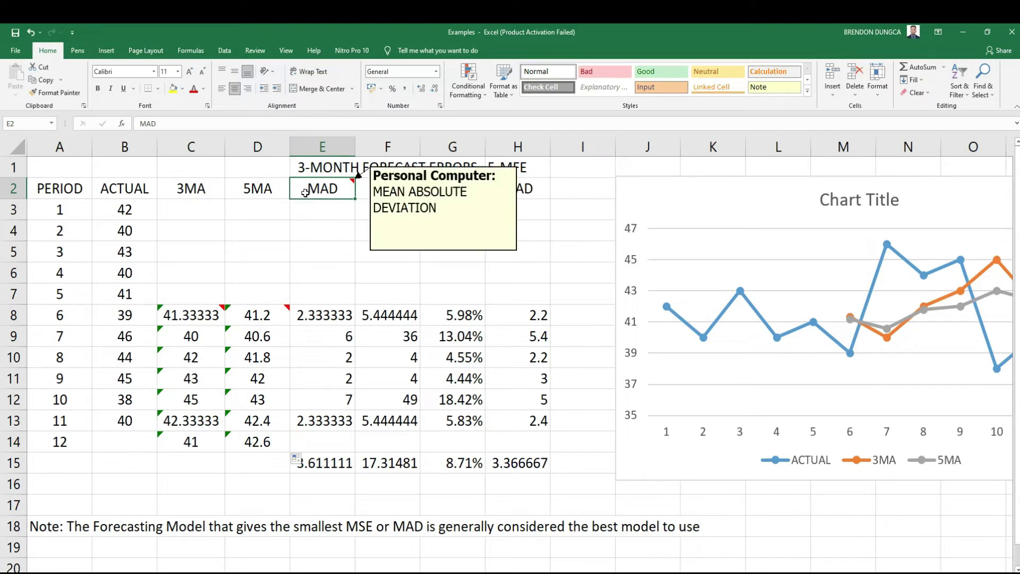
- Check the 3-month absolute error formula =ABS(B8-C8) in E8 and fill it down through E13
{"action": "left_click", "coordinate": [330, 317]}
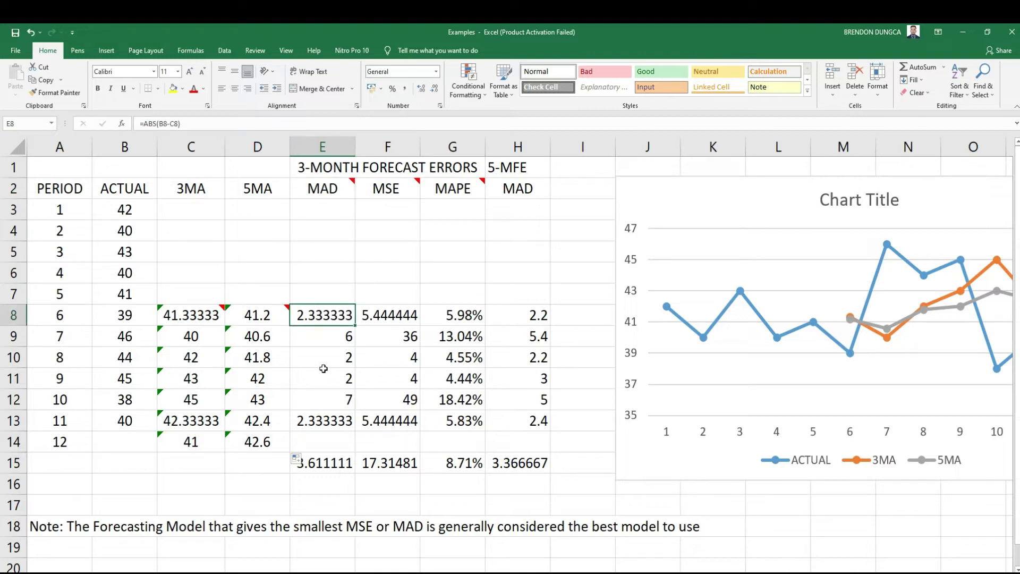
{"action": "key", "text": "F2"}
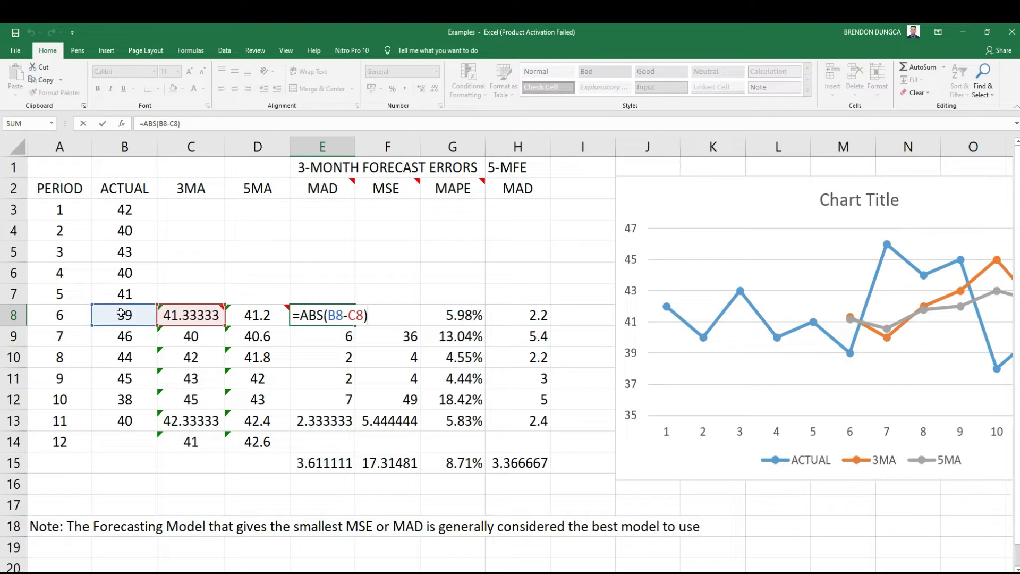
{"action": "mouse_move", "coordinate": [192, 315]}
{"action": "key", "text": "ctrl+Return"}
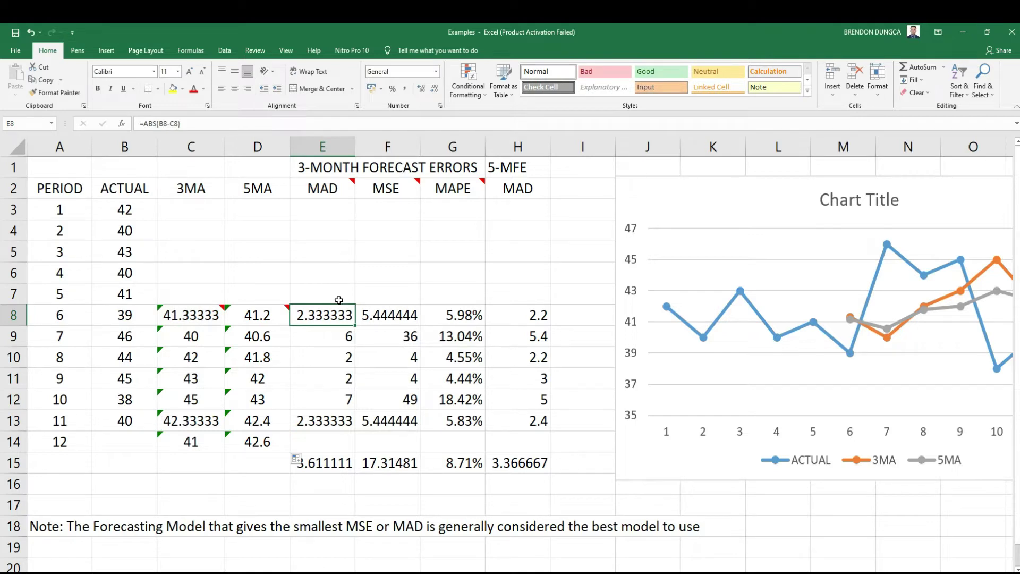
{"action": "left_click_drag", "start_coordinate": [355, 323], "coordinate": [360, 429]}
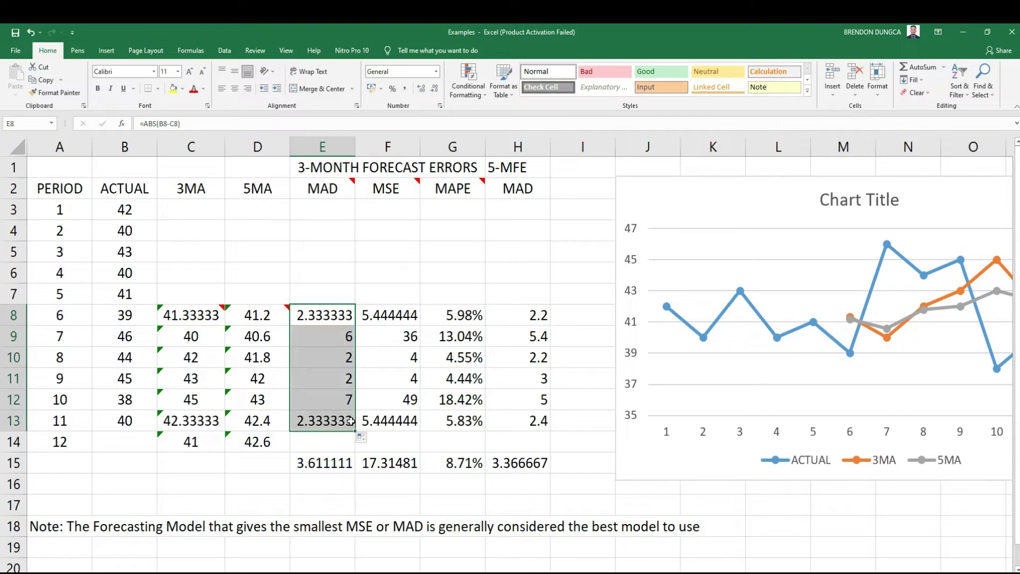
- Inspect the 3-month MAD formula in E15 and the range of errors it averages
{"action": "left_click", "coordinate": [332, 462]}
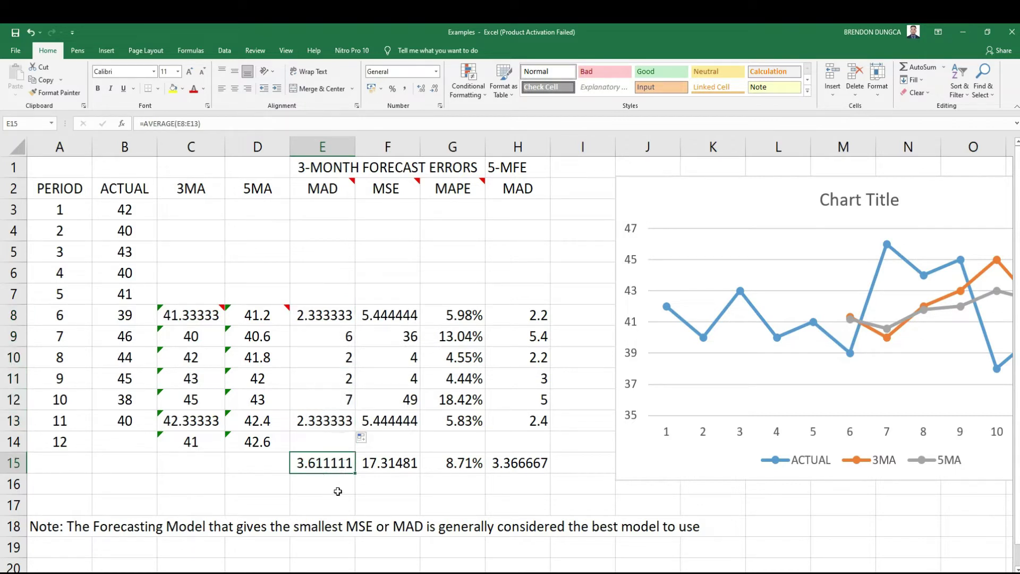
{"action": "key", "text": "F2"}
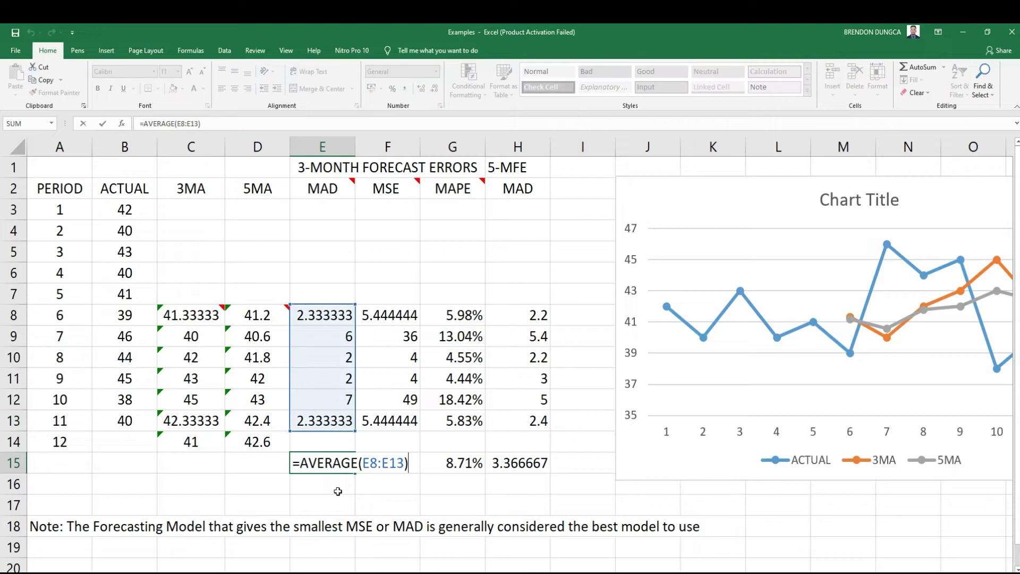
{"action": "key", "text": "Escape"}
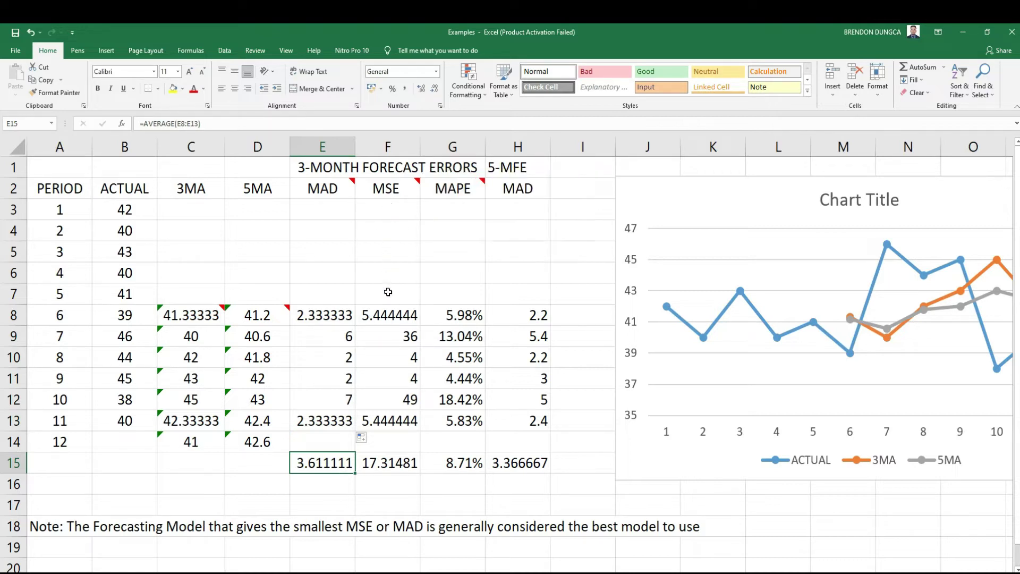
- Check the squared error formula =E8^2 in F8 and fill it down through F13
{"action": "left_click", "coordinate": [387, 316]}
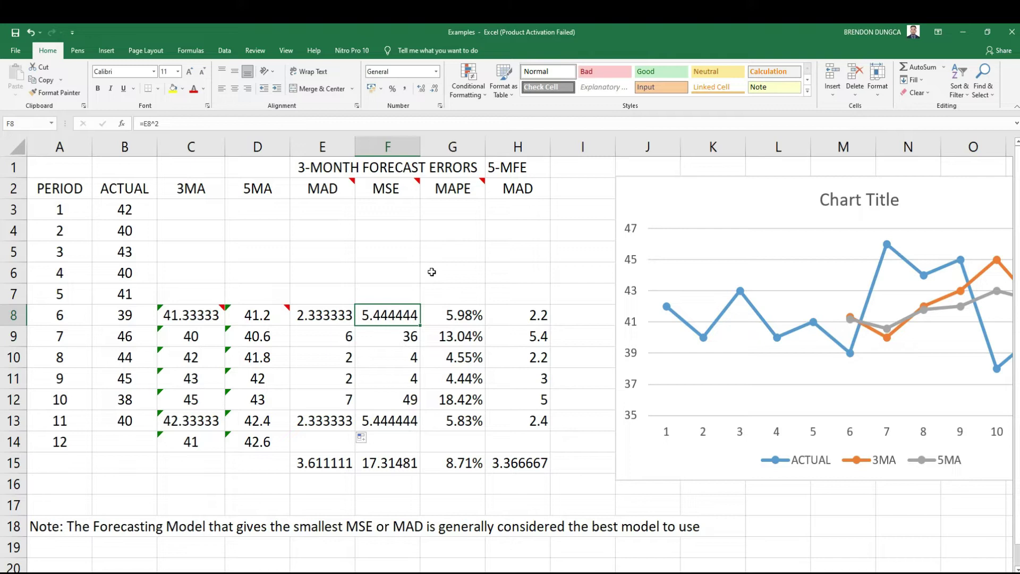
{"action": "key", "text": "F2"}
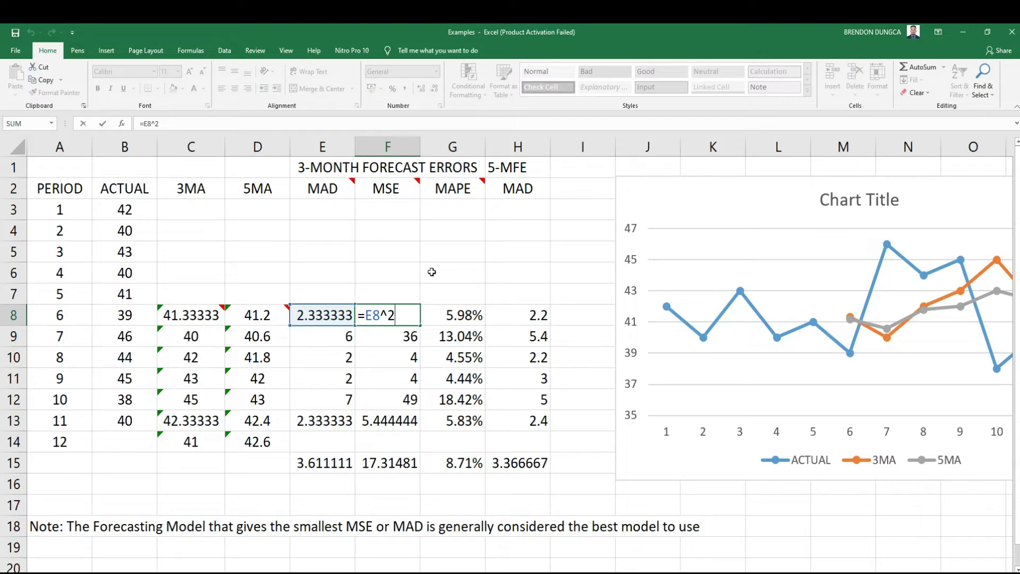
{"action": "key", "text": "ctrl+Return"}
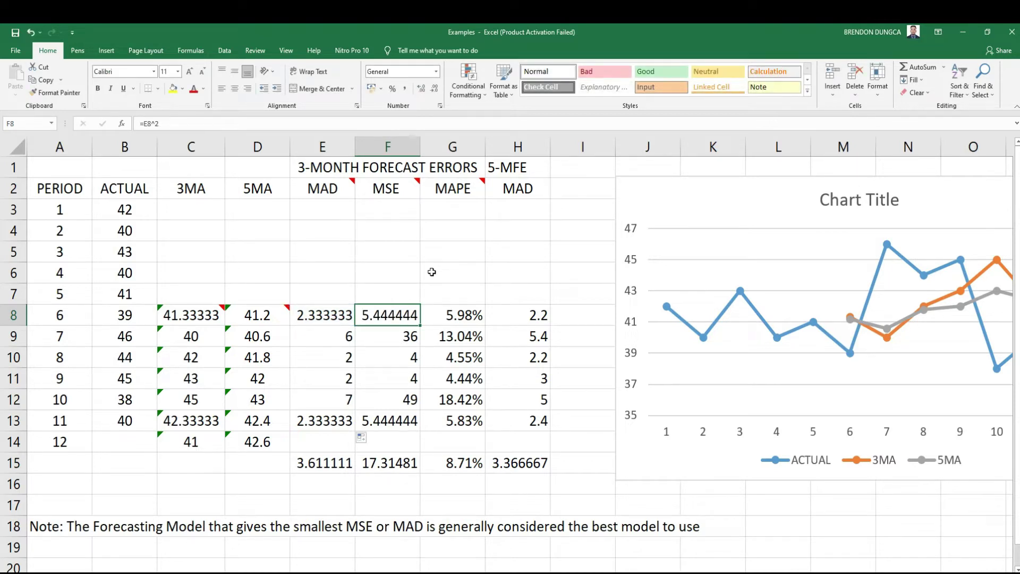
{"action": "left_click_drag", "start_coordinate": [421, 326], "coordinate": [421, 432]}
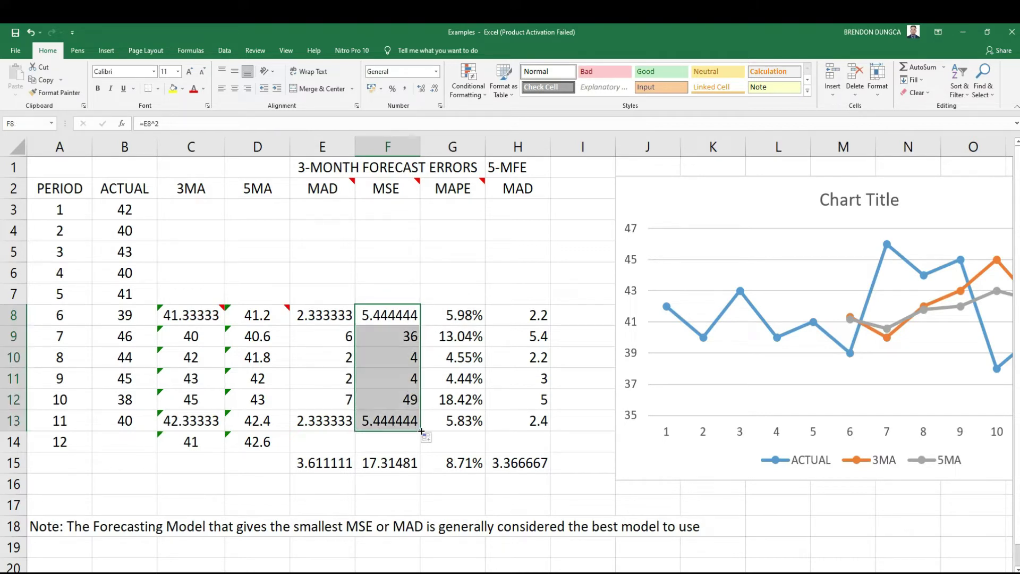
- Inspect the MSE formula in F15 and the range of squared errors it averages
{"action": "left_click", "coordinate": [411, 462]}
{"action": "key", "text": "F2"}
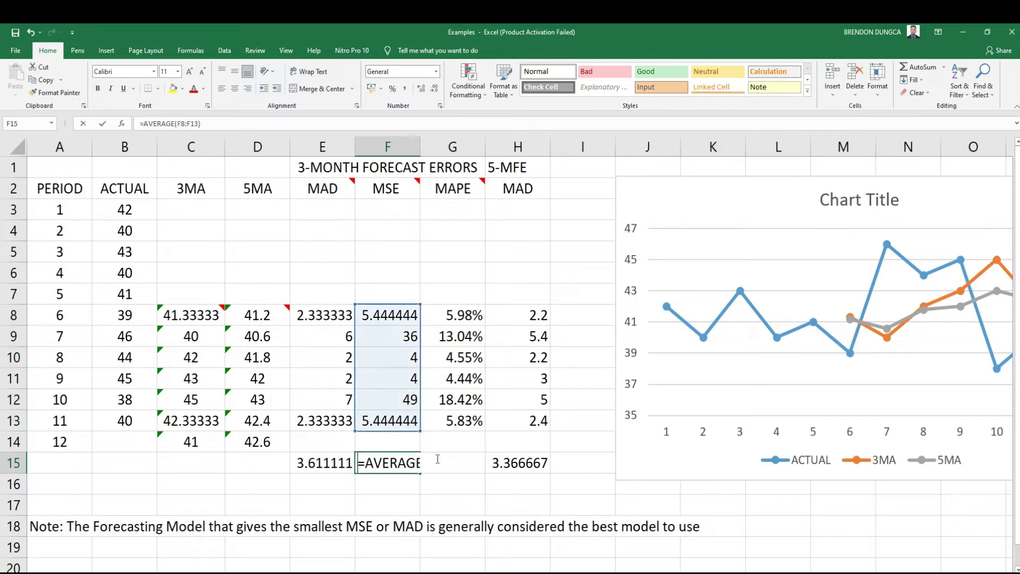
{"action": "key", "text": "Escape"}
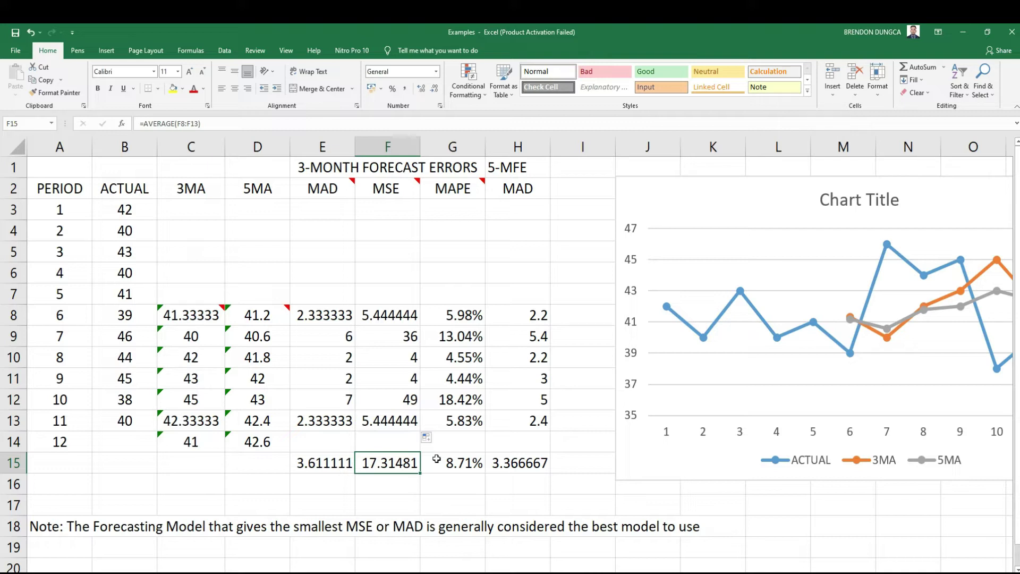
- Read the MAPE header's note, check the percent error formula =E8/B8 in G8 and fill it down through G13
{"action": "mouse_move", "coordinate": [461, 193]}
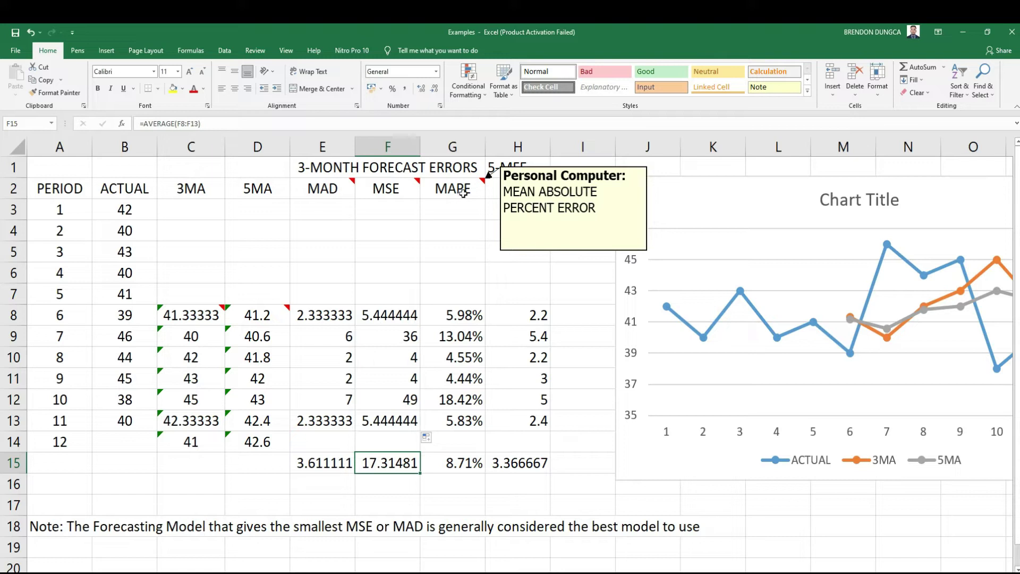
{"action": "left_click", "coordinate": [457, 316]}
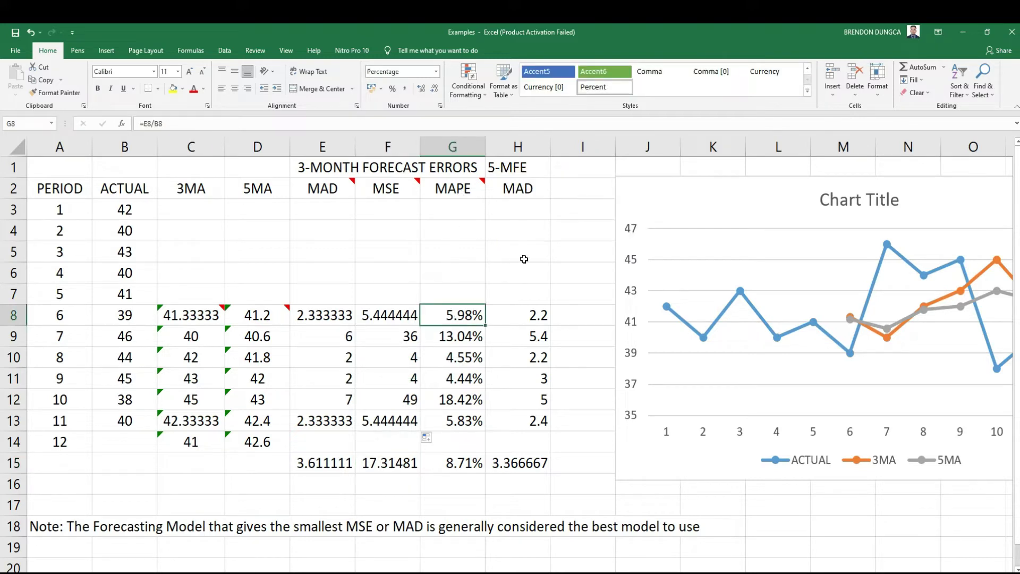
{"action": "key", "text": "F2"}
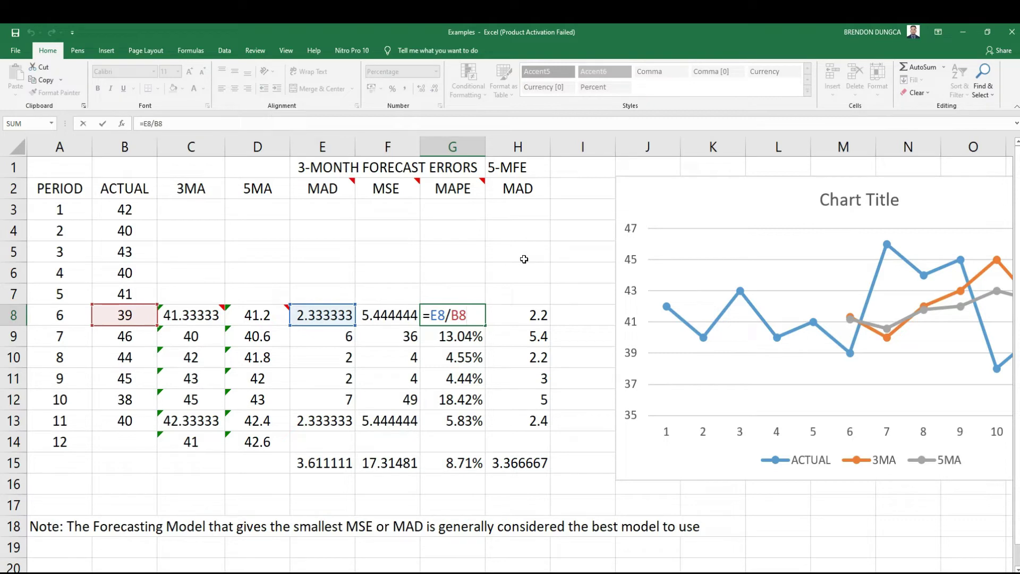
{"action": "key", "text": "ctrl+Return"}
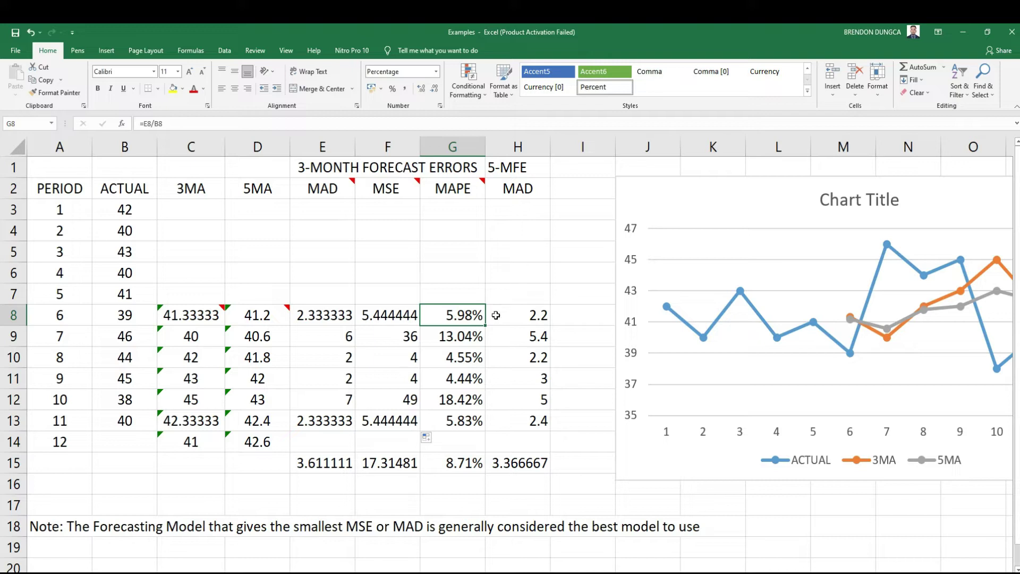
{"action": "left_click_drag", "start_coordinate": [485, 326], "coordinate": [490, 430]}
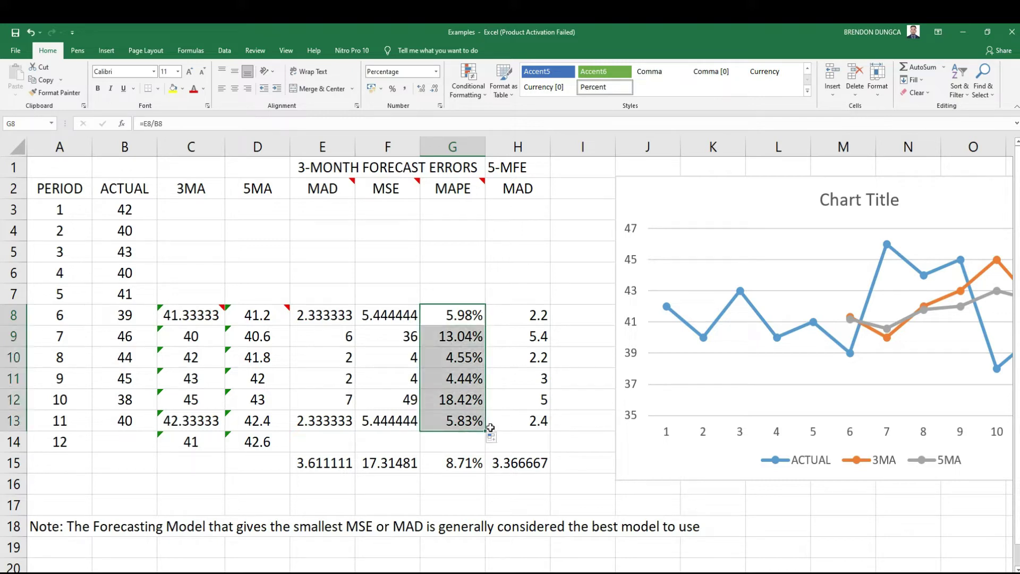
- Inspect the MAPE formula in G15 and the range of percent errors it averages
{"action": "left_click", "coordinate": [472, 462]}
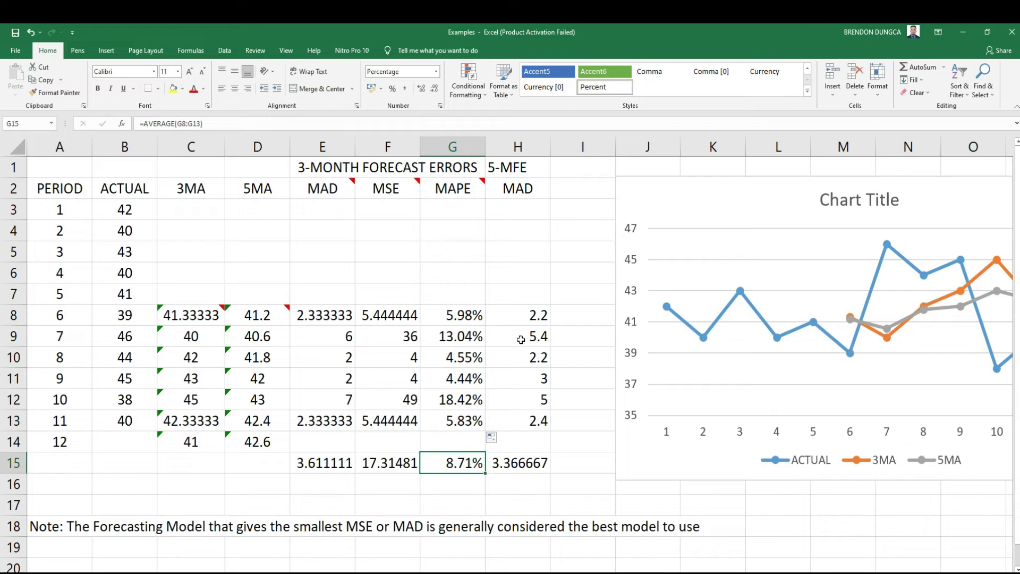
{"action": "key", "text": "F2"}
{"action": "key", "text": "Escape"}
- Check the 5-month absolute error formula =ABS(B8-D8) in H8 and fill it down through H13
{"action": "mouse_move", "coordinate": [483, 199]}
{"action": "left_click", "coordinate": [507, 188]}
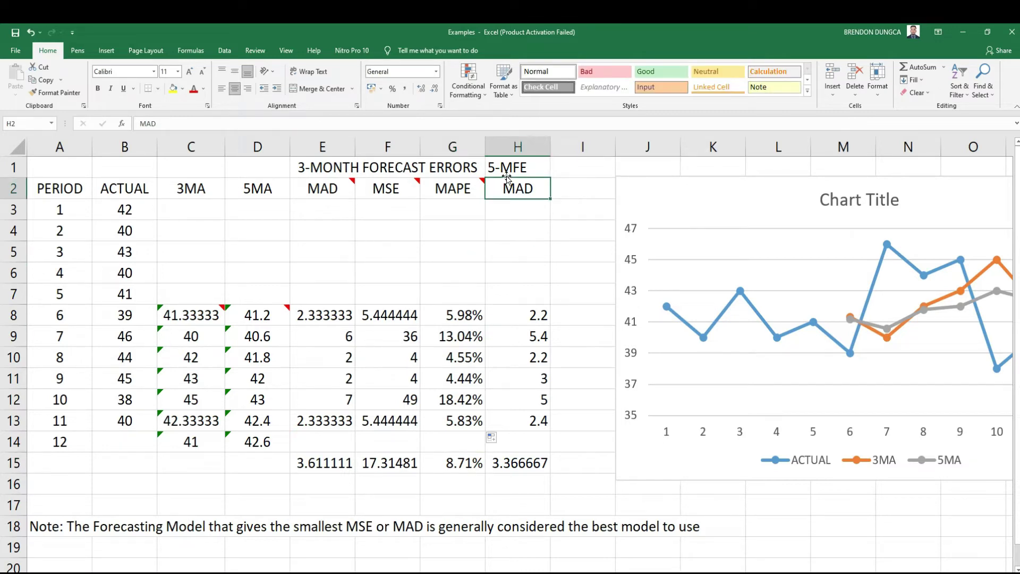
{"action": "key", "text": "ctrl+Down"}
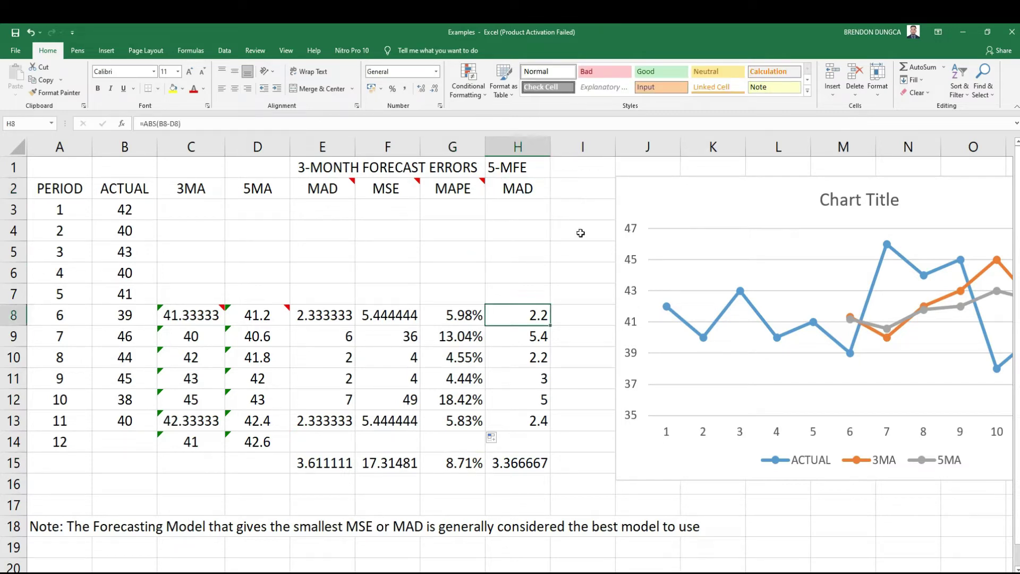
{"action": "key", "text": "F2"}
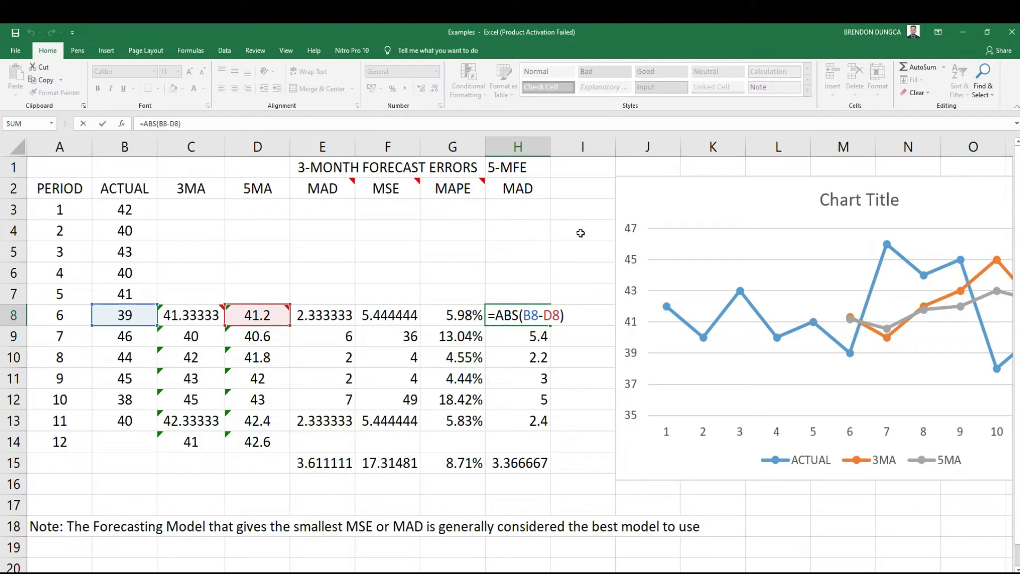
{"action": "key", "text": "Escape"}
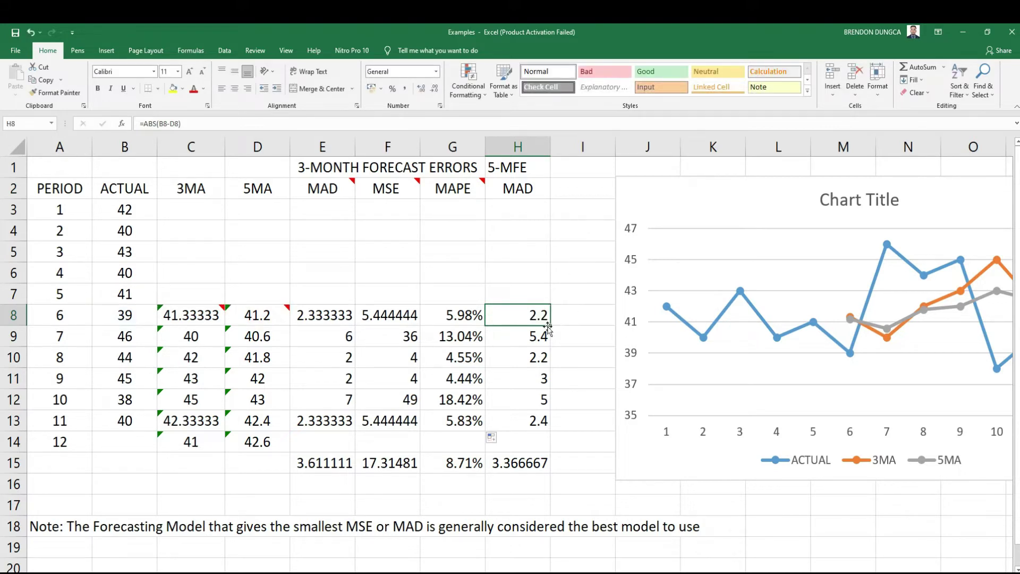
{"action": "left_click_drag", "start_coordinate": [548, 327], "coordinate": [561, 427]}
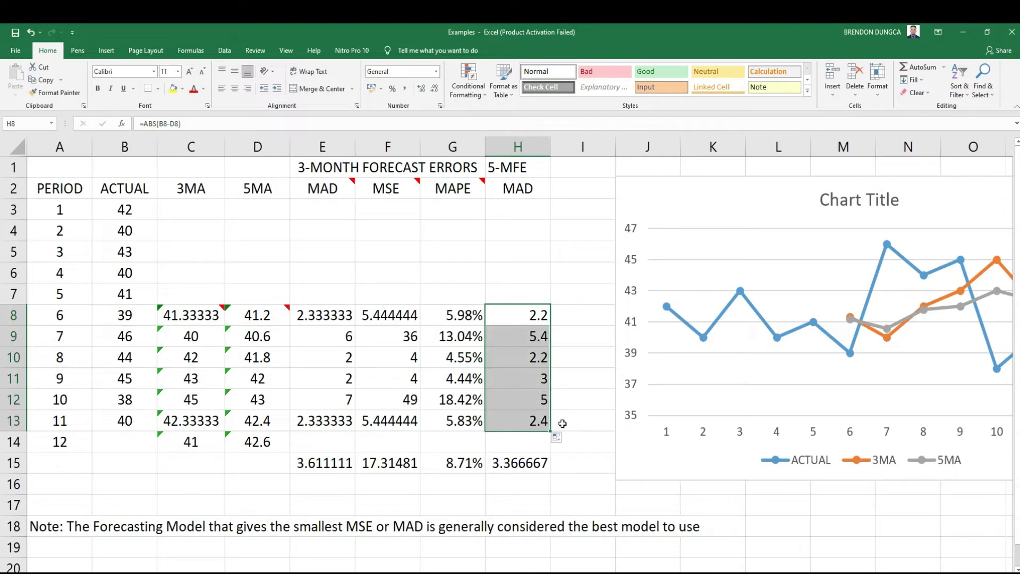
- Inspect the 5-month MAD formula in H15 and compare its result with the 3-month MAD in E15
{"action": "left_click", "coordinate": [524, 463]}
{"action": "key", "text": "F2"}
{"action": "key", "text": "Escape"}
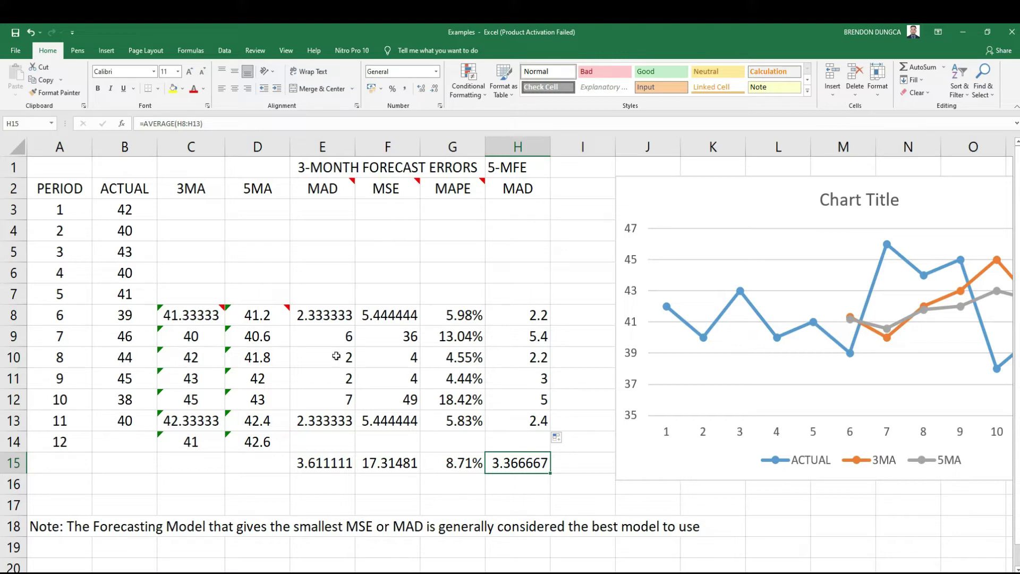
{"action": "key", "text": "Left"}
{"action": "key", "text": "Left"}
{"action": "key", "text": "Left"}
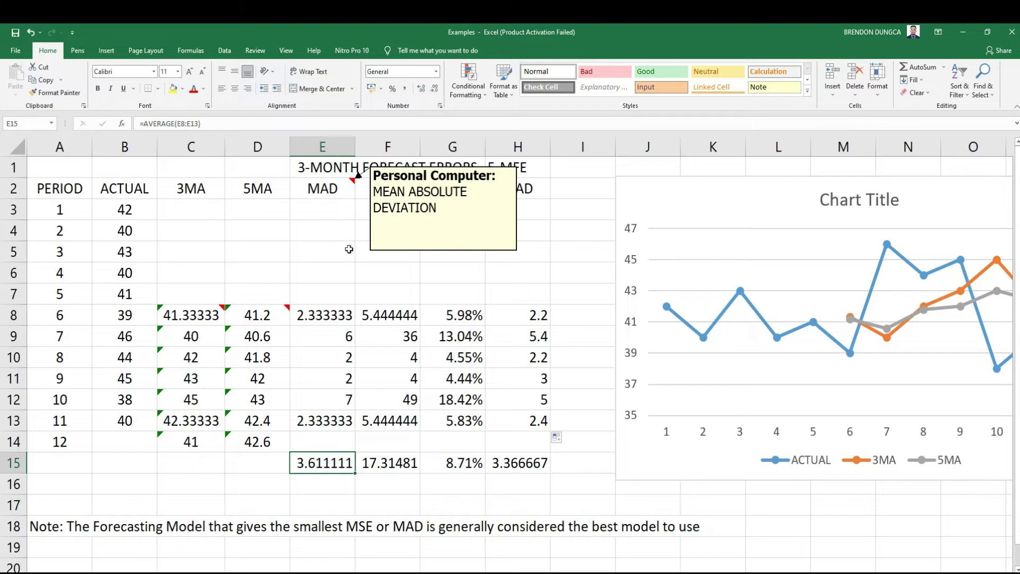
{"action": "left_click", "coordinate": [507, 461]}
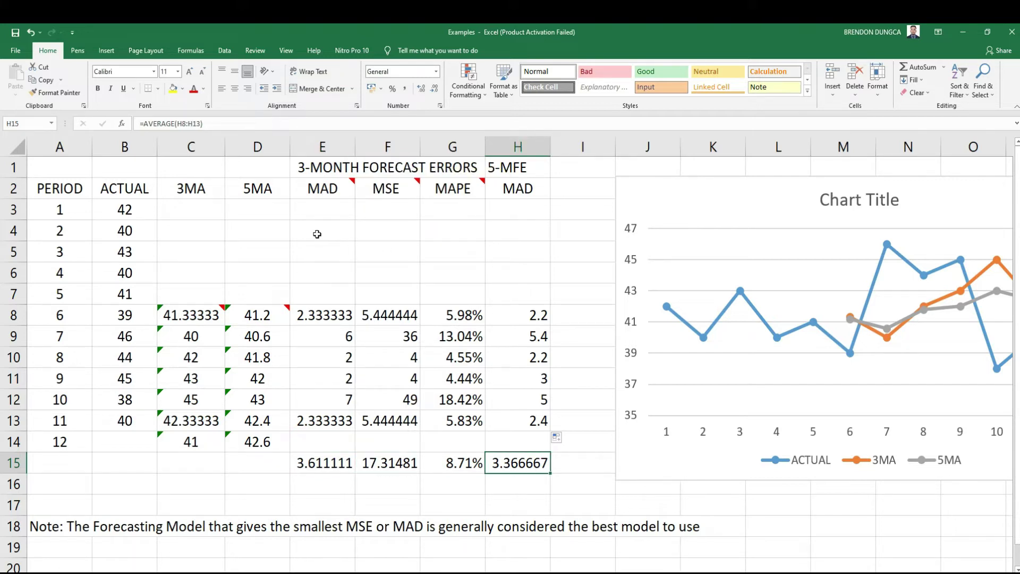
- Go to the worksheet with the charted 3MA and 5MA results, locate the Data Analysis tool and open Excel's add-in options
{"action": "left_click", "coordinate": [254, 569]}
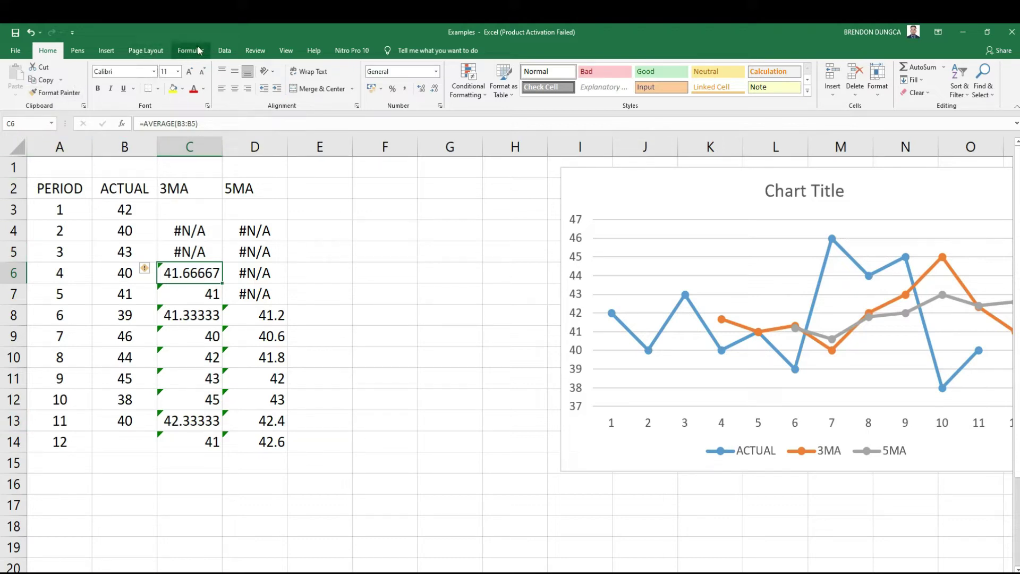
{"action": "left_click", "coordinate": [224, 51]}
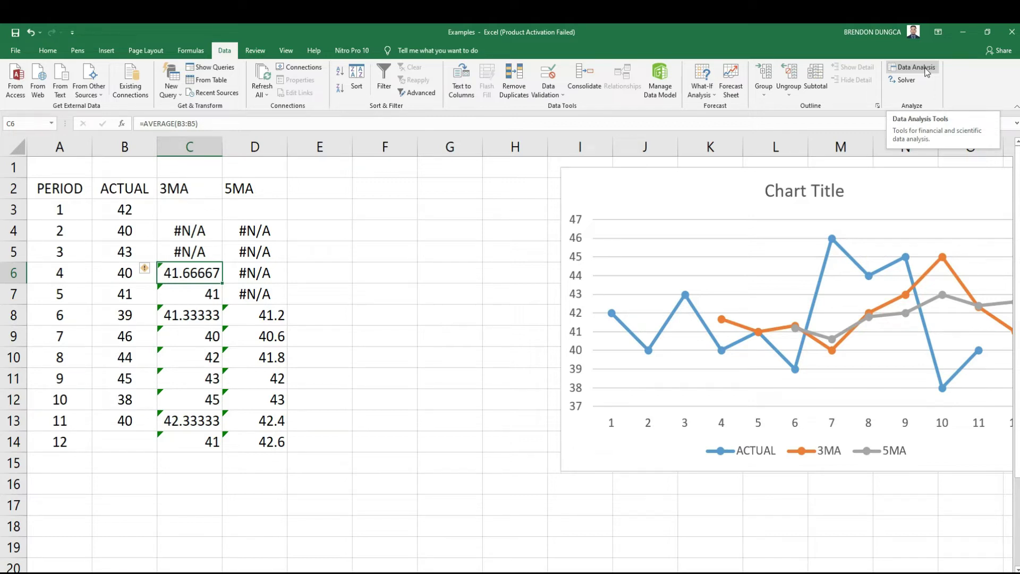
{"action": "left_click", "coordinate": [12, 48]}
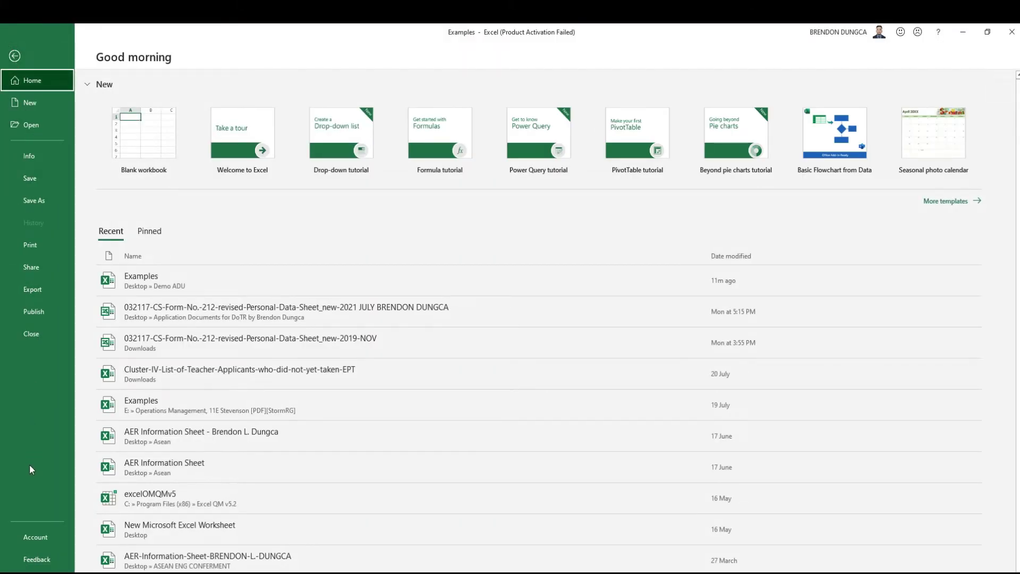
{"action": "left_click", "coordinate": [32, 569]}
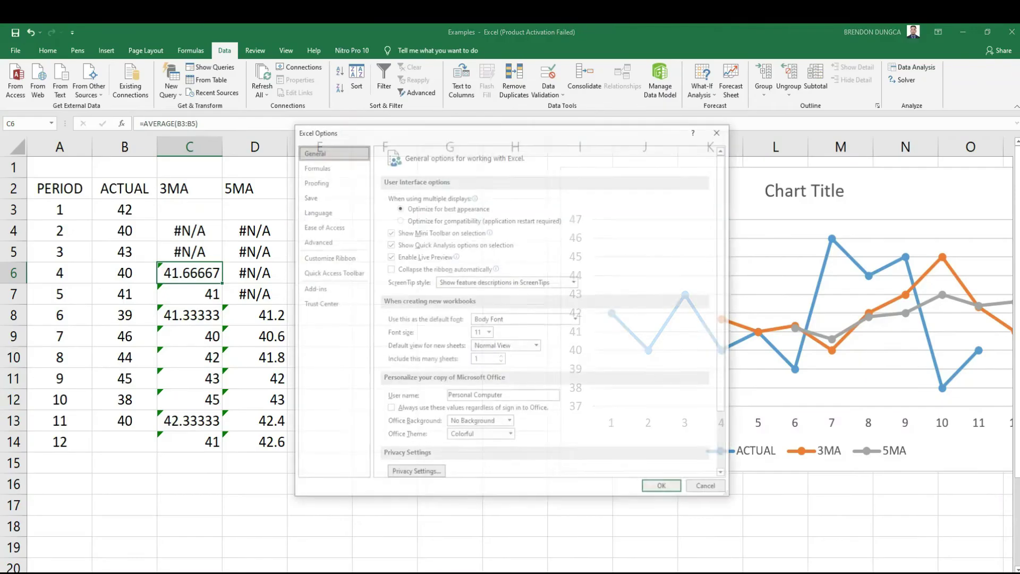
{"action": "left_click", "coordinate": [330, 289]}
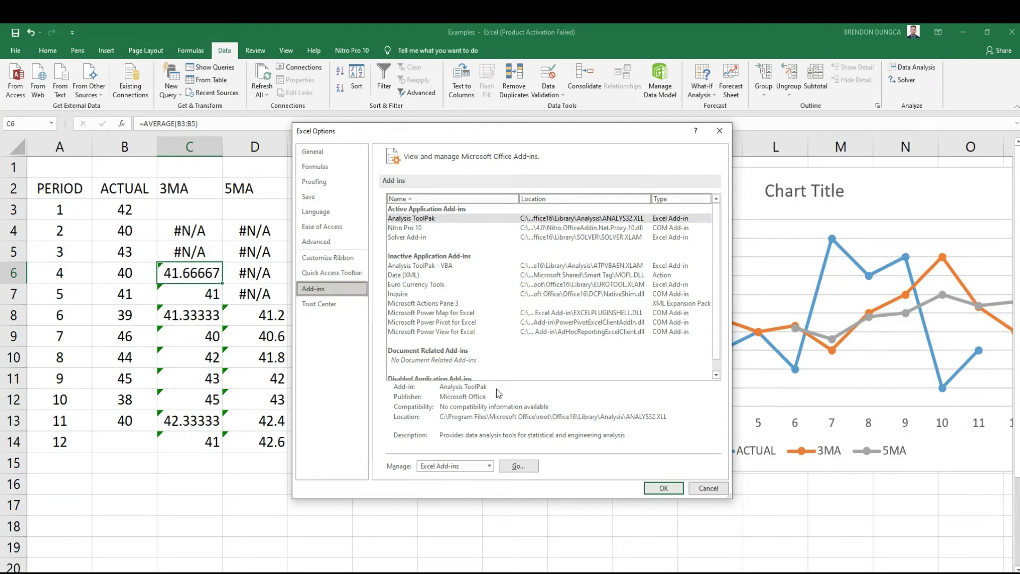
- Examine the add-in types that can be managed and the Analysis ToolPak entry, and leave the options without changes
{"action": "left_click", "coordinate": [489, 466]}
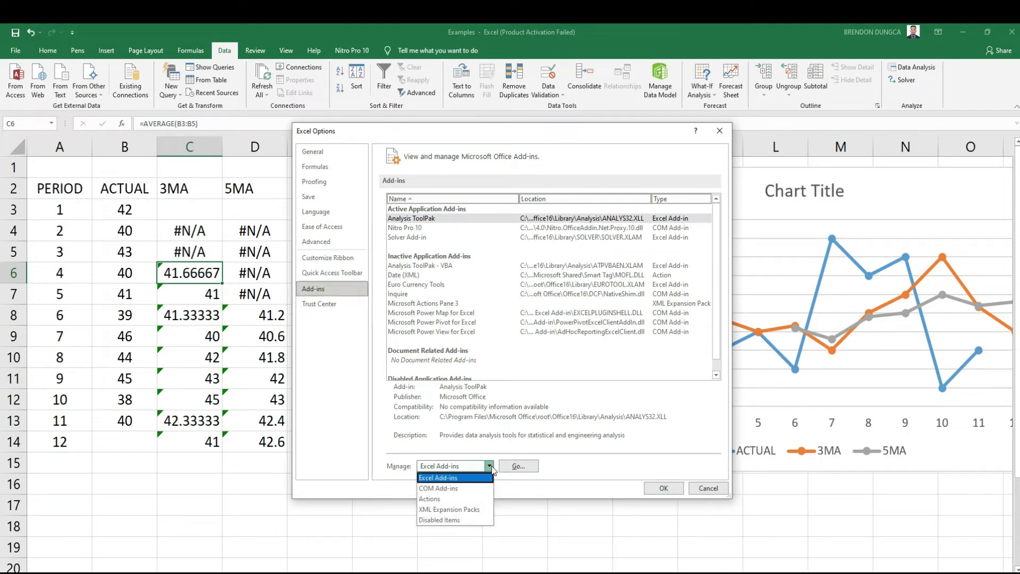
{"action": "left_click", "coordinate": [490, 467]}
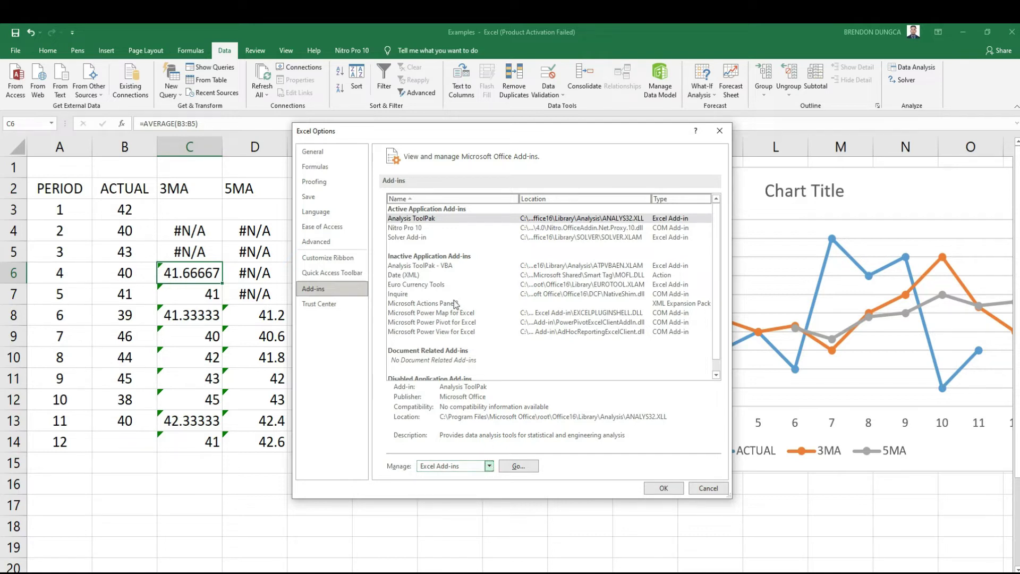
{"action": "left_click", "coordinate": [420, 219]}
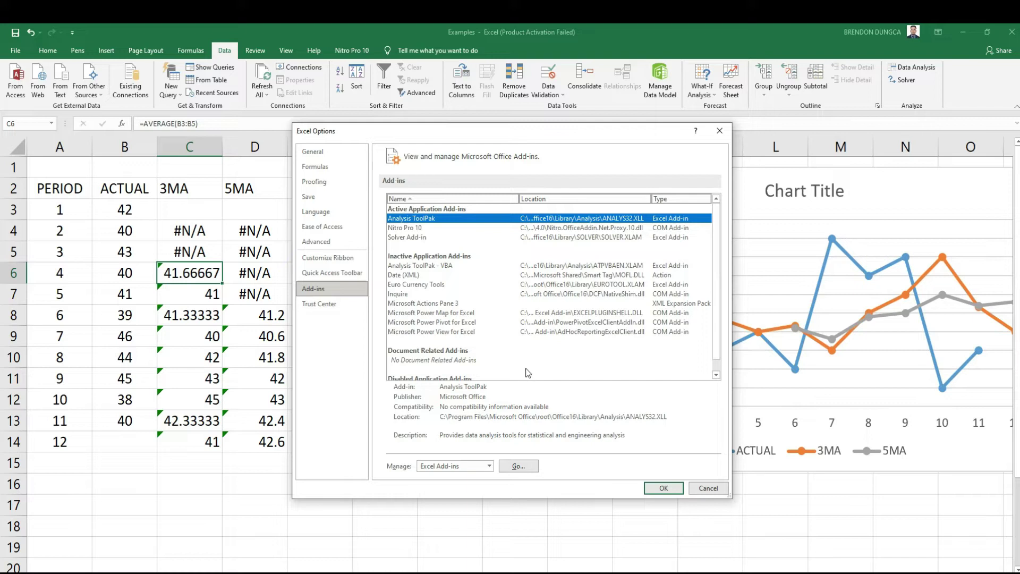
{"action": "scroll", "coordinate": [521, 348], "scroll_direction": "down", "scroll_amount": 1}
{"action": "scroll", "coordinate": [521, 348], "scroll_direction": "up", "scroll_amount": 1}
{"action": "left_click", "coordinate": [701, 487]}
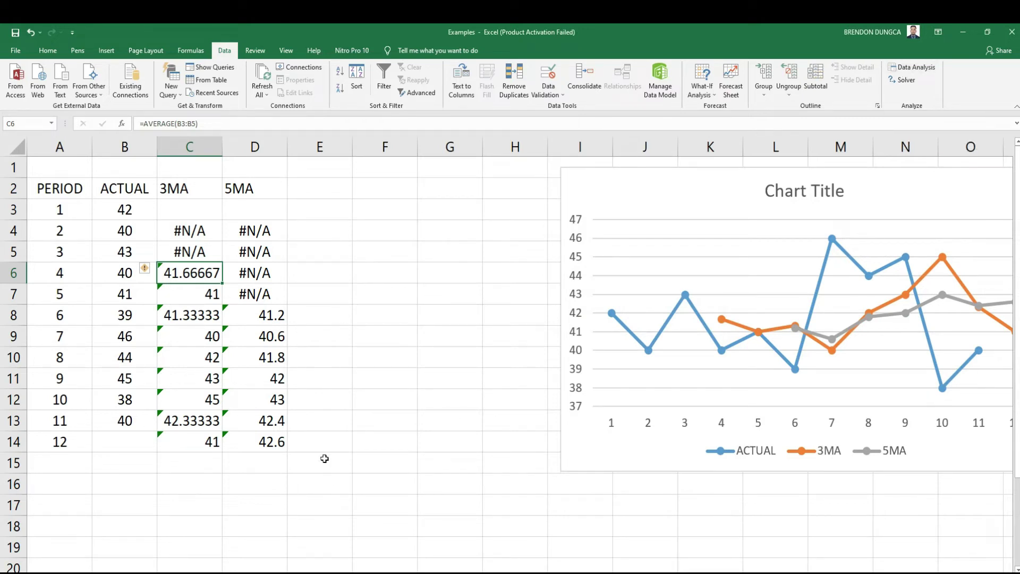
- On the worksheet with empty 3MA and 5MA columns, start the Moving Average analysis tool with input range $B$3:$B$13
{"action": "left_click", "coordinate": [300, 572]}
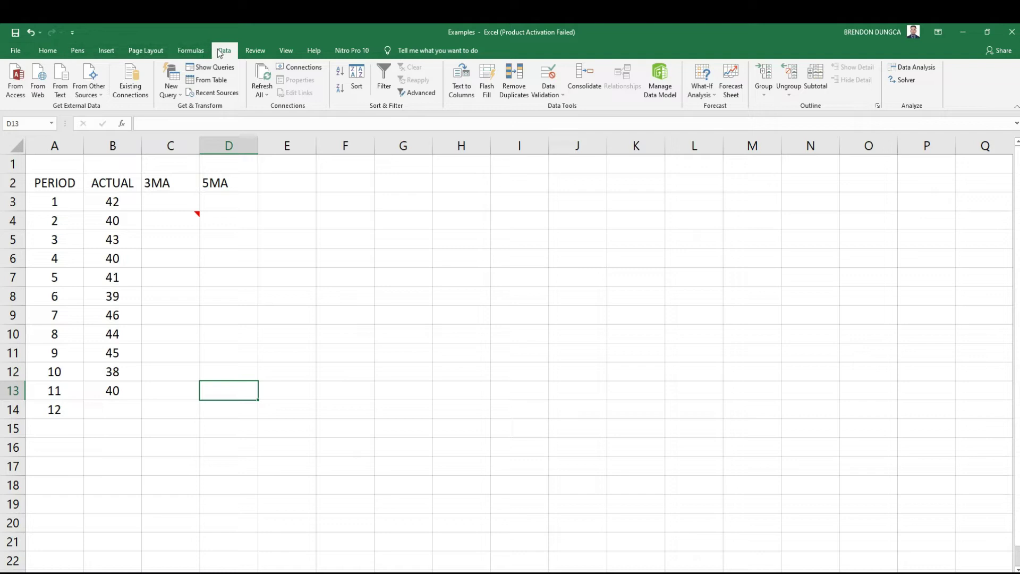
{"action": "left_click", "coordinate": [934, 67]}
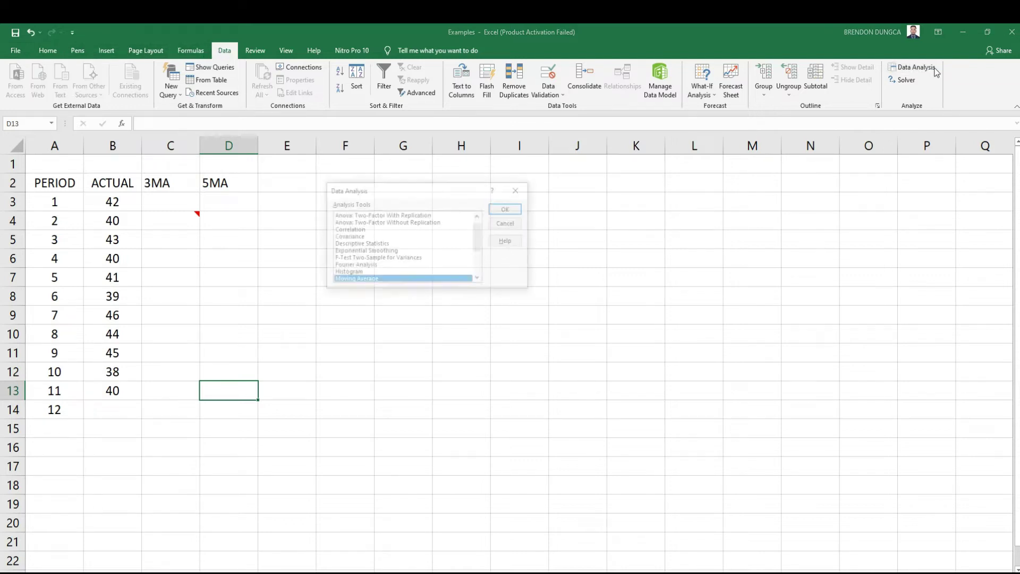
{"action": "scroll", "coordinate": [429, 253], "scroll_direction": "down", "scroll_amount": 2}
{"action": "scroll", "coordinate": [428, 254], "scroll_direction": "up", "scroll_amount": 2}
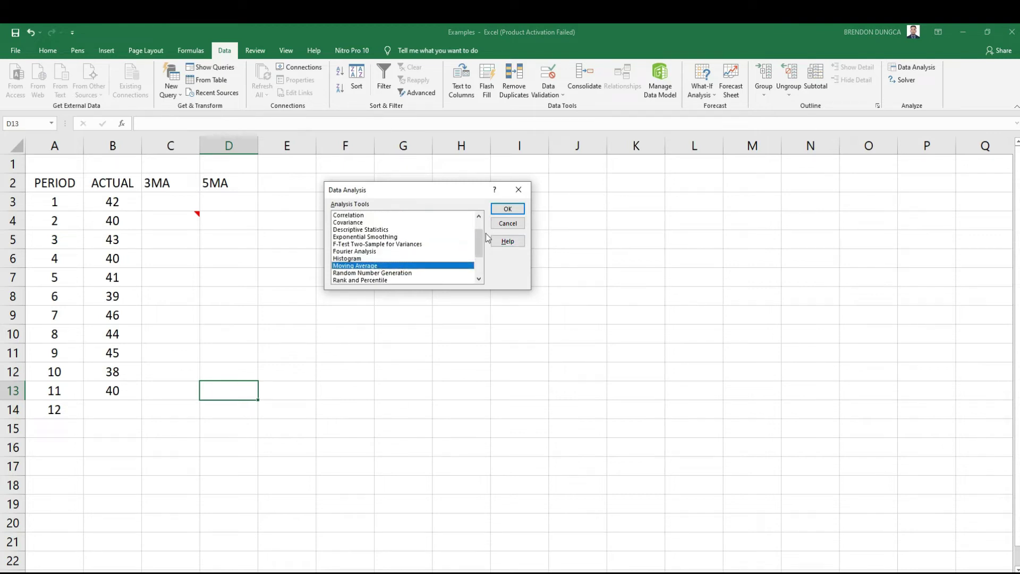
{"action": "left_click", "coordinate": [505, 209]}
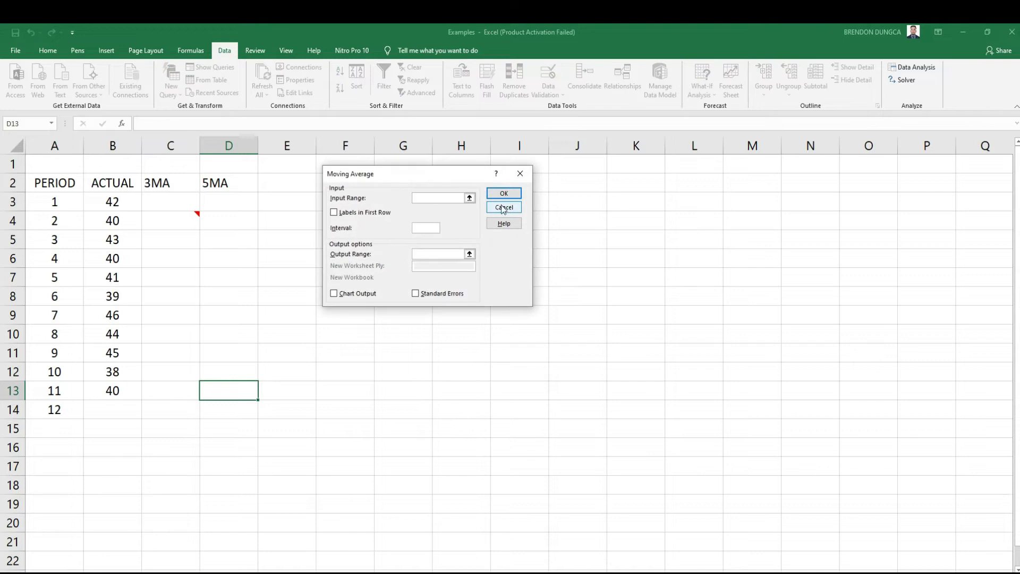
{"action": "left_click", "coordinate": [470, 198]}
{"action": "left_click_drag", "start_coordinate": [113, 201], "coordinate": [117, 393]}
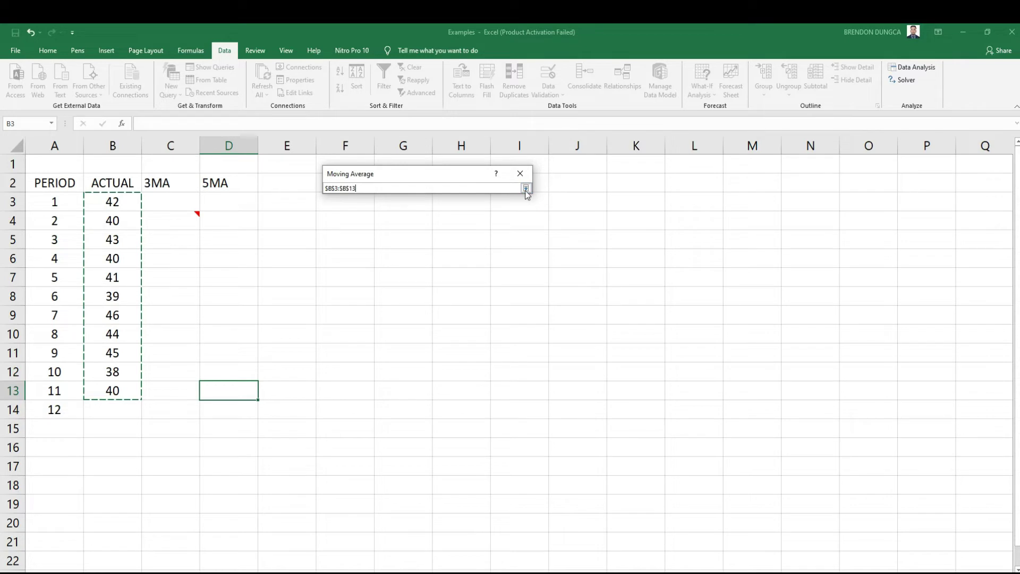
{"action": "left_click", "coordinate": [526, 189]}
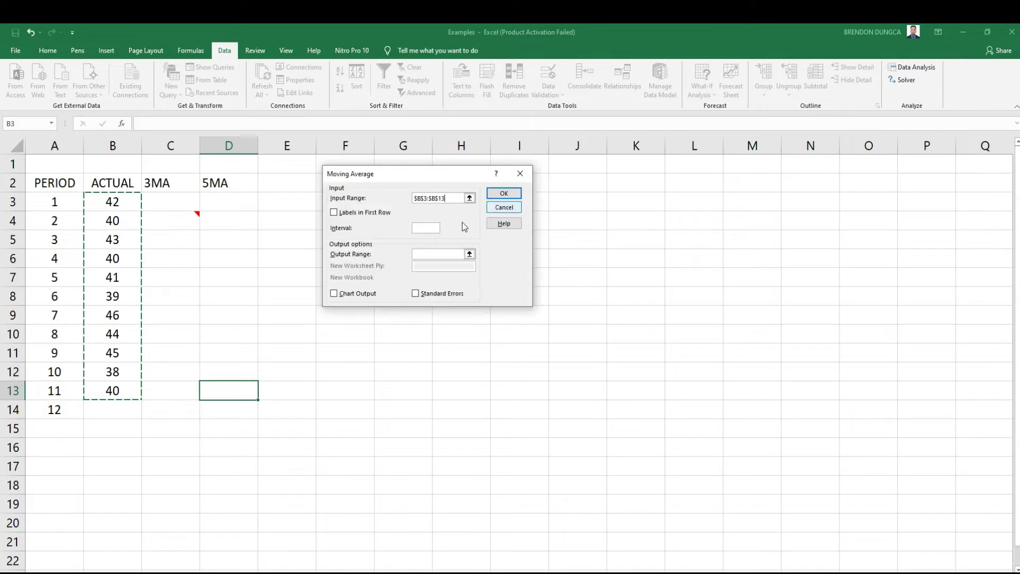
- Set the moving average interval to 3 and the output range to $C$4, and generate the 3MA forecasts
{"action": "left_click", "coordinate": [426, 229]}
{"action": "left_click", "coordinate": [470, 254]}
{"action": "left_click", "coordinate": [189, 219]}
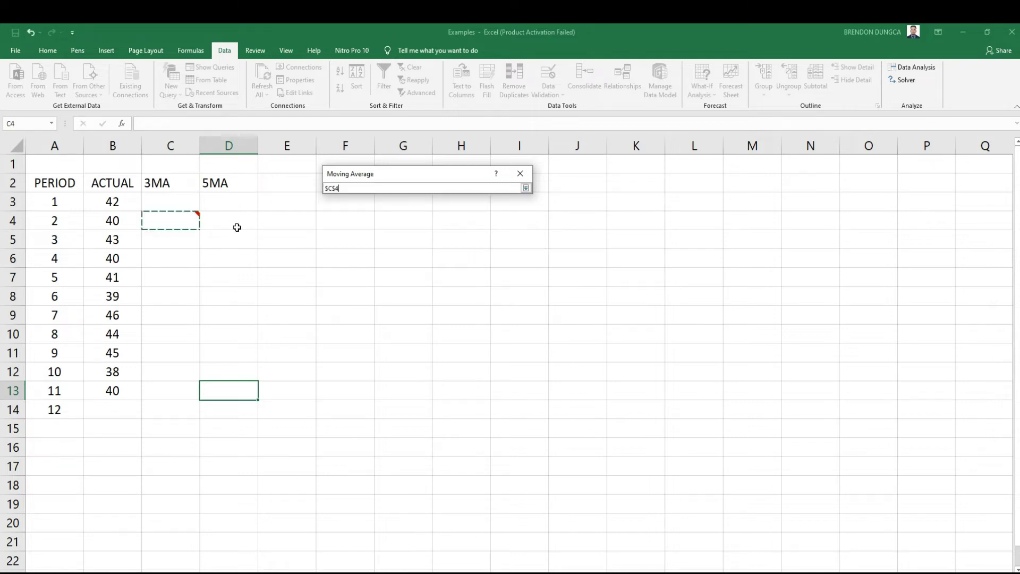
{"action": "left_click", "coordinate": [526, 188]}
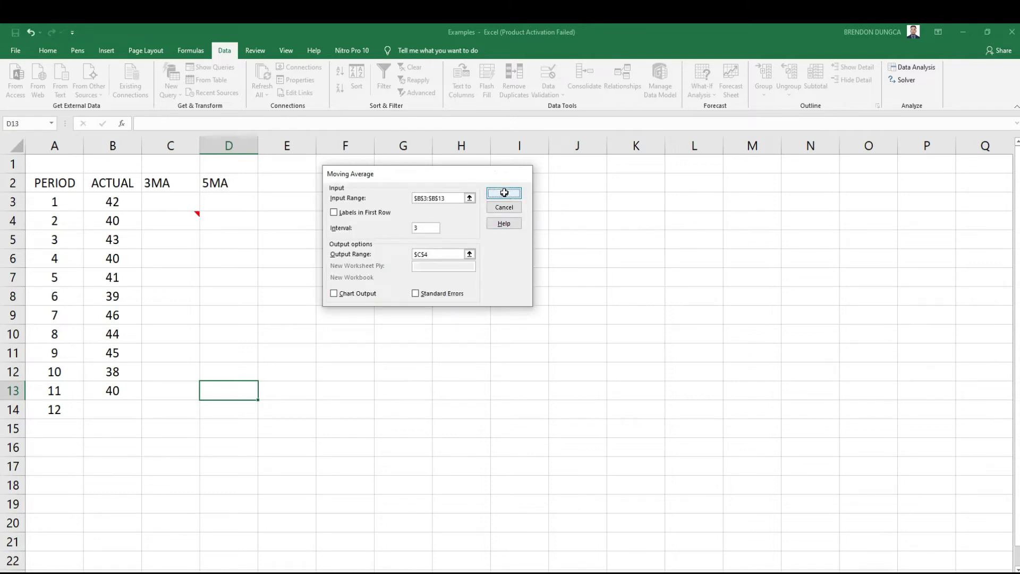
{"action": "left_click", "coordinate": [504, 192]}
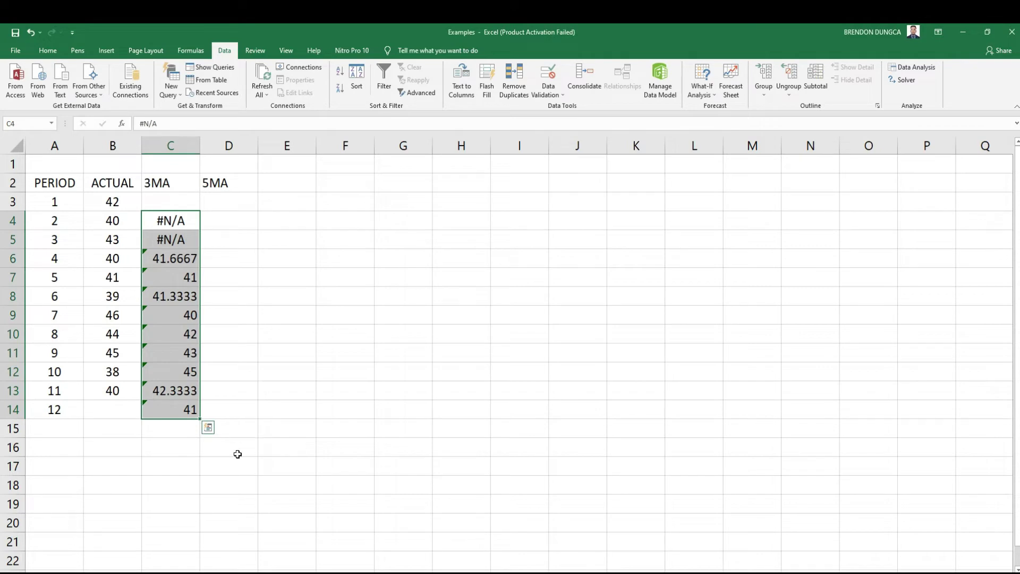
{"action": "left_click", "coordinate": [243, 470]}
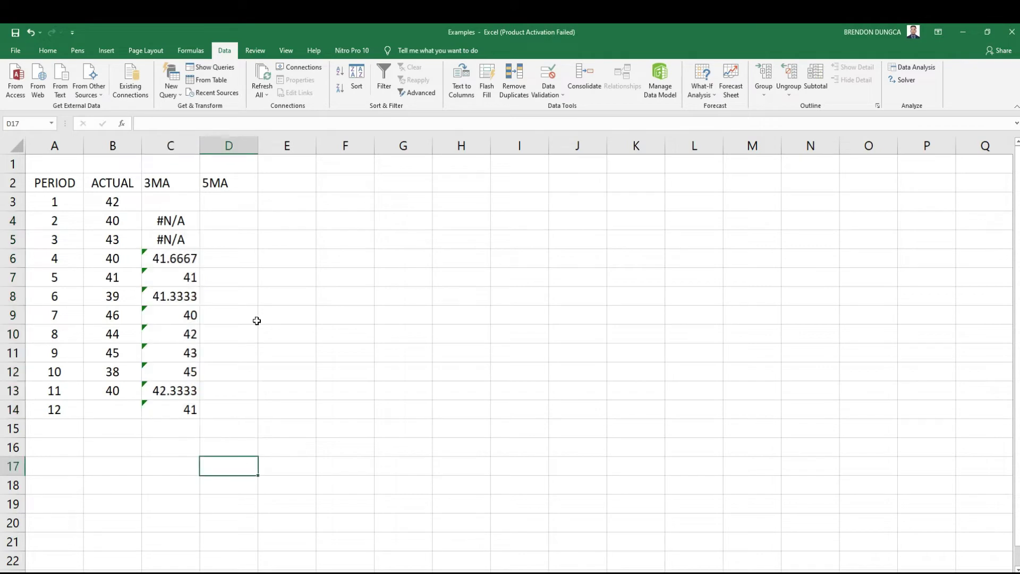
- Start the Moving Average analysis tool again for the 5MA column and reselect $B$3:$B$13 as the input range
{"action": "left_click", "coordinate": [228, 227]}
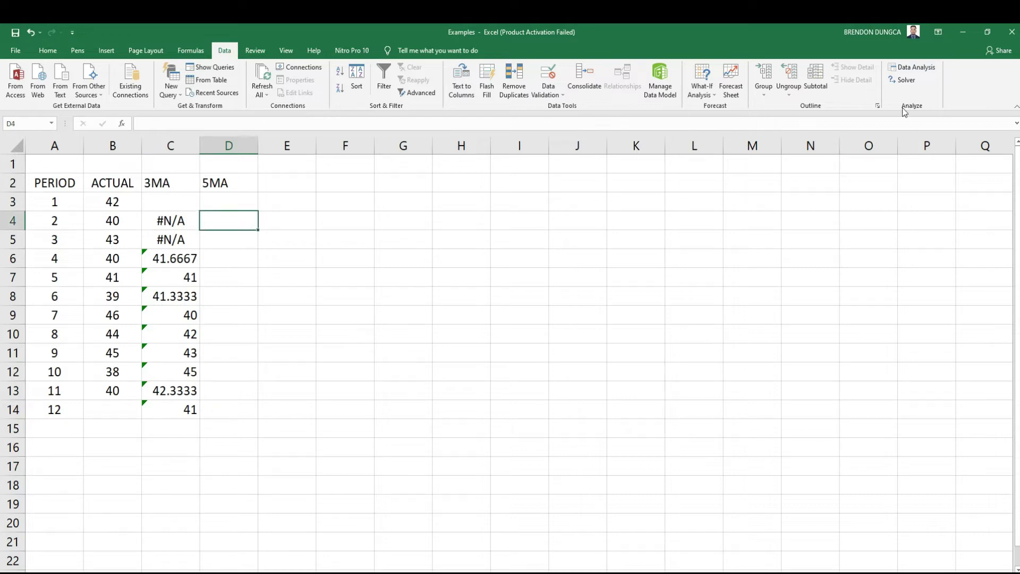
{"action": "left_click", "coordinate": [911, 68]}
{"action": "scroll", "coordinate": [375, 266], "scroll_direction": "down", "scroll_amount": 1}
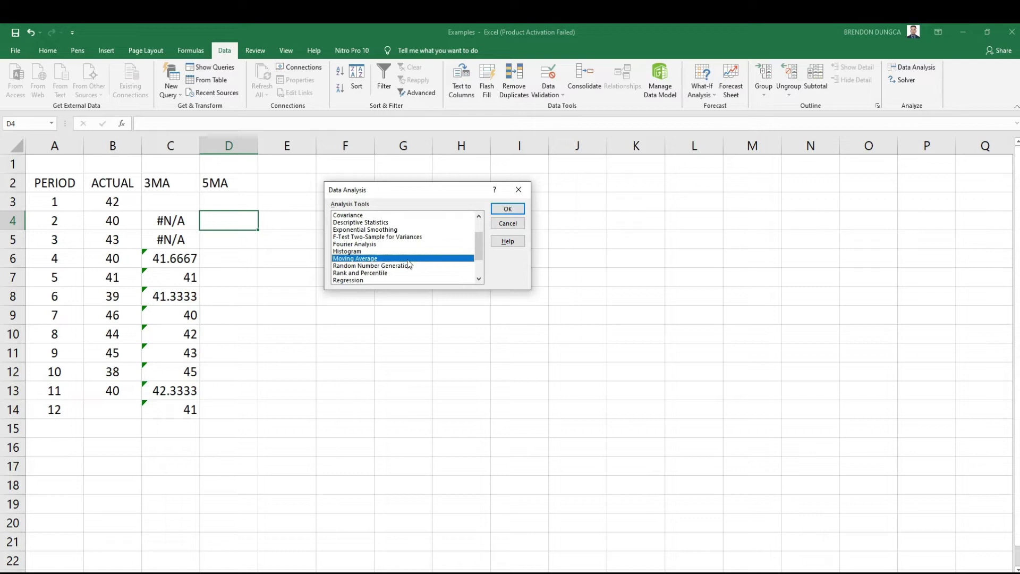
{"action": "left_click", "coordinate": [505, 210]}
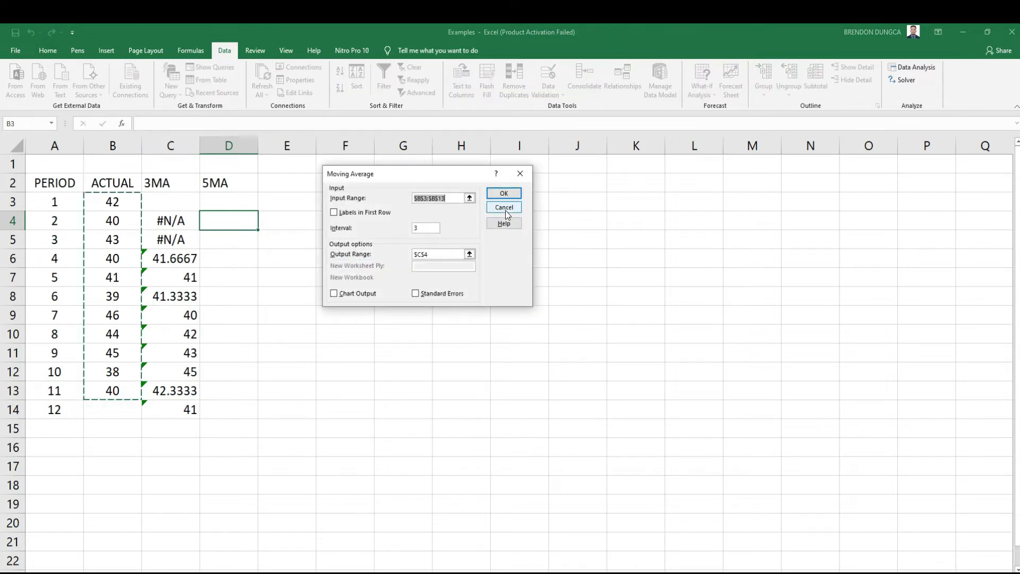
{"action": "key", "text": "BackSpace"}
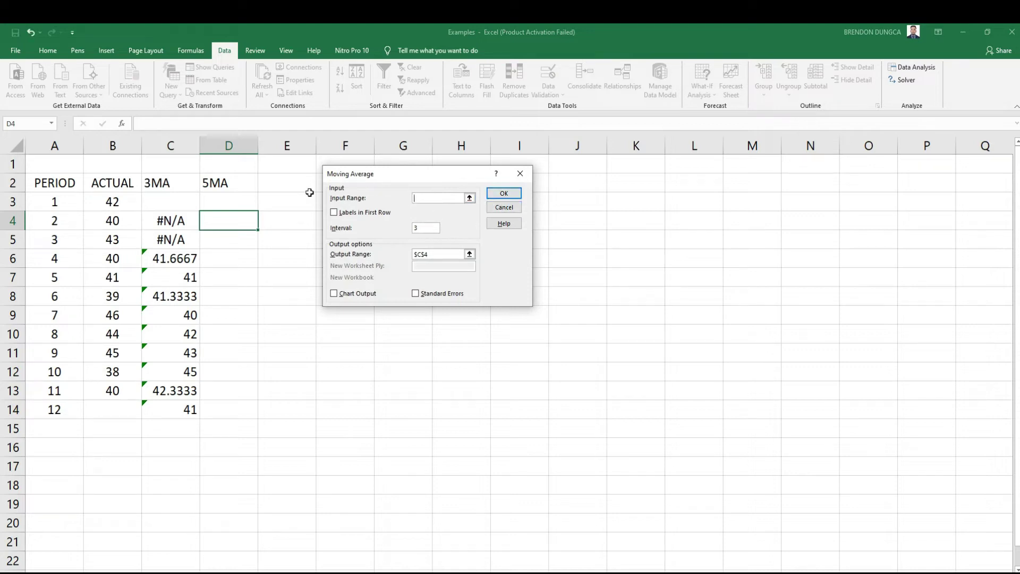
{"action": "left_click_drag", "start_coordinate": [118, 207], "coordinate": [118, 390]}
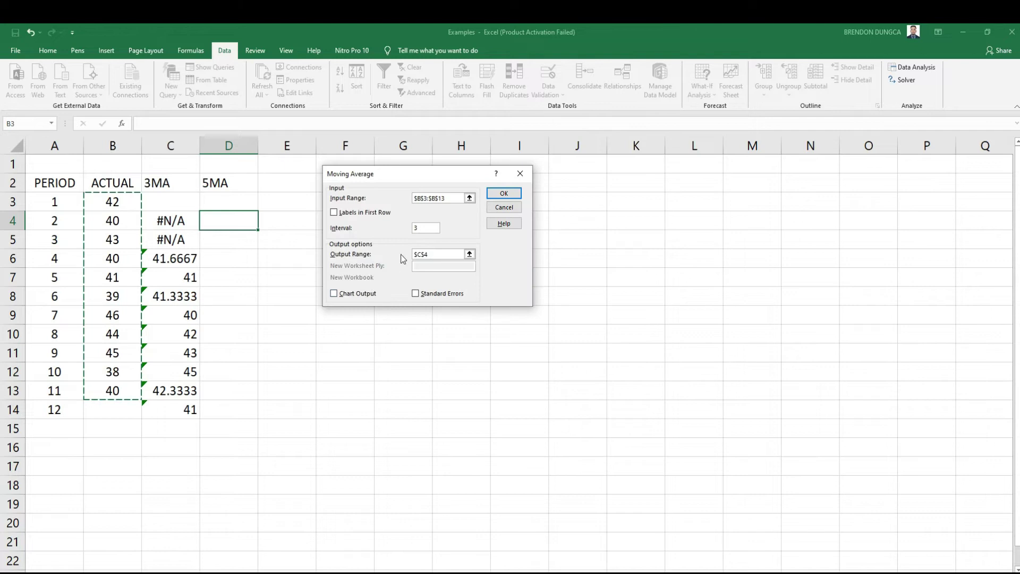
- Set the interval to 5 and the output range to $D$4, and generate the 5MA forecasts
{"action": "double_click", "coordinate": [425, 230]}
{"action": "type", "text": "5"}
{"action": "left_click", "coordinate": [469, 254]}
{"action": "key", "text": "BackSpace"}
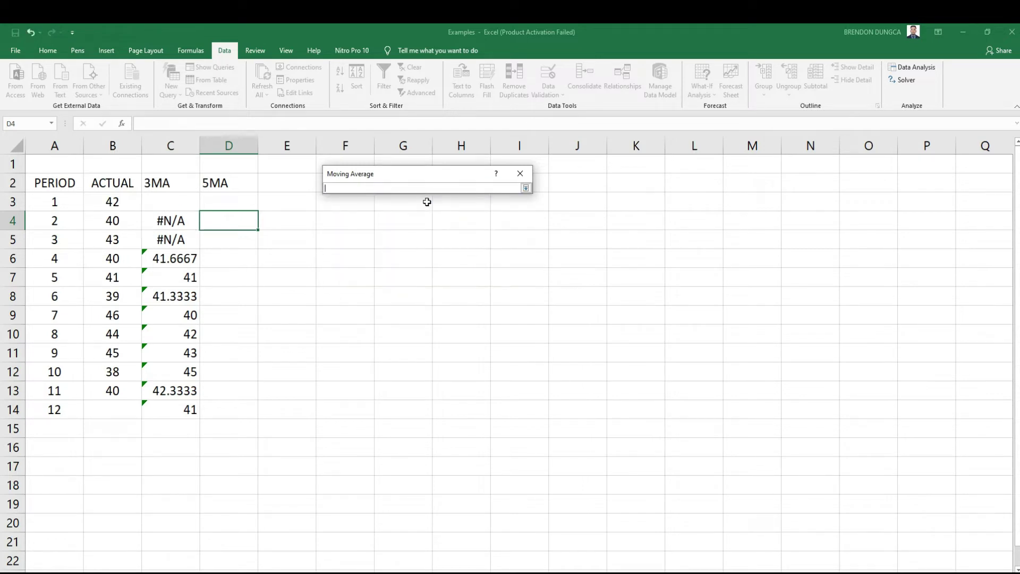
{"action": "left_click", "coordinate": [235, 225]}
{"action": "left_click", "coordinate": [525, 188]}
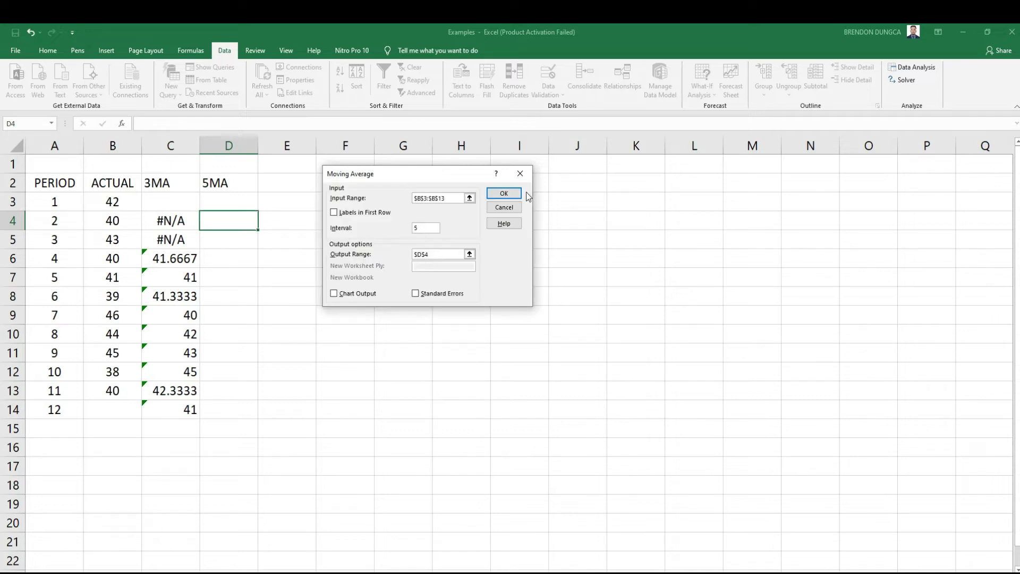
{"action": "left_click", "coordinate": [503, 195]}
{"action": "left_click", "coordinate": [340, 337]}
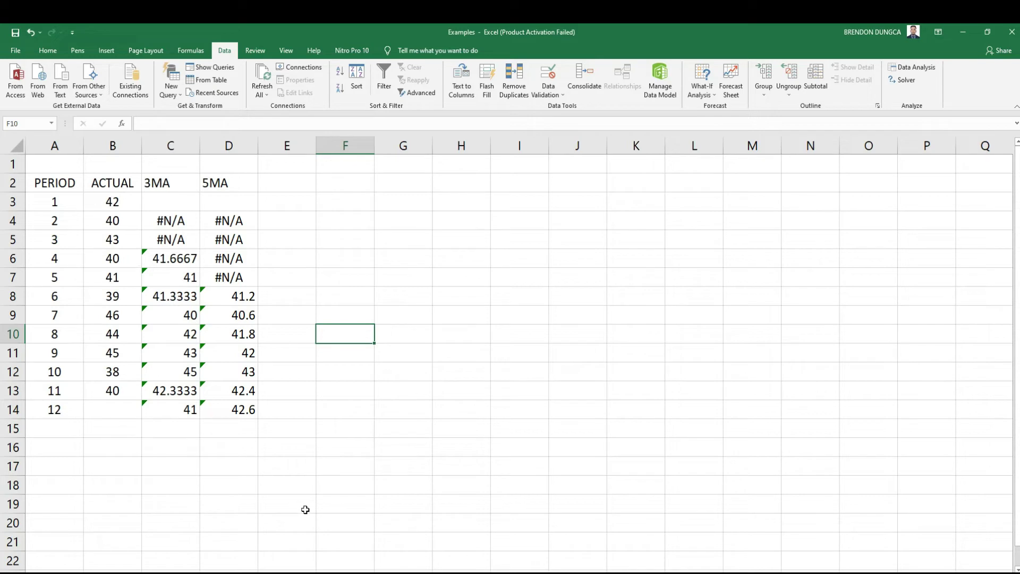
- Go to the 4WMA weighted average worksheet and read the premise in A17 and the note on the sum of weights in A18
{"action": "left_click", "coordinate": [324, 573]}
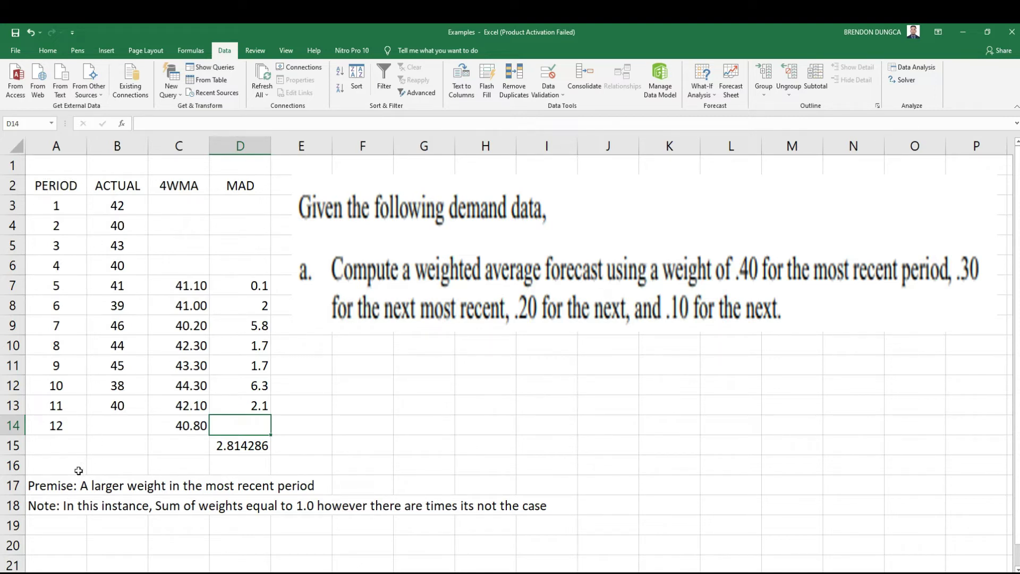
{"action": "left_click", "coordinate": [47, 484]}
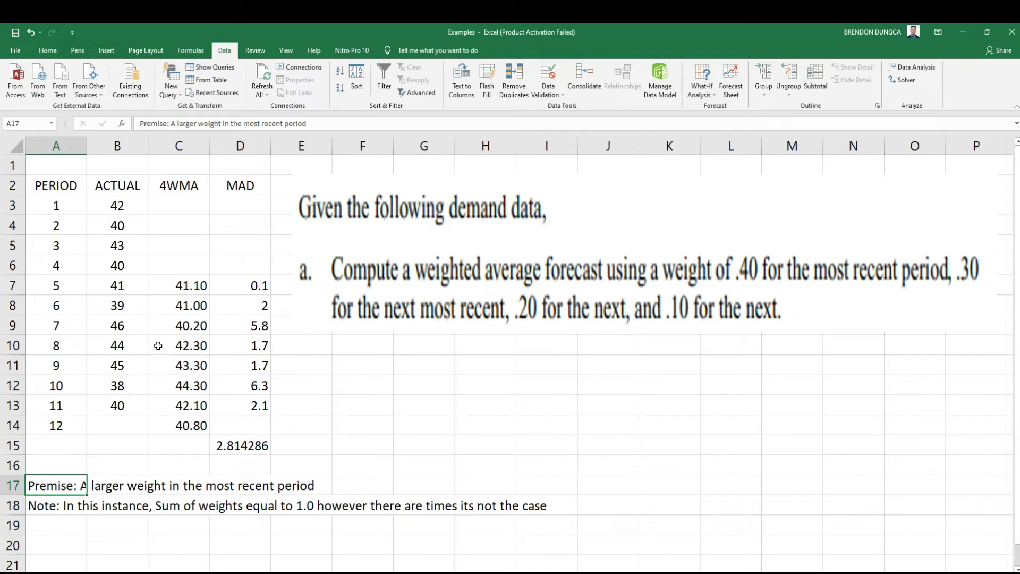
{"action": "left_click", "coordinate": [38, 507]}
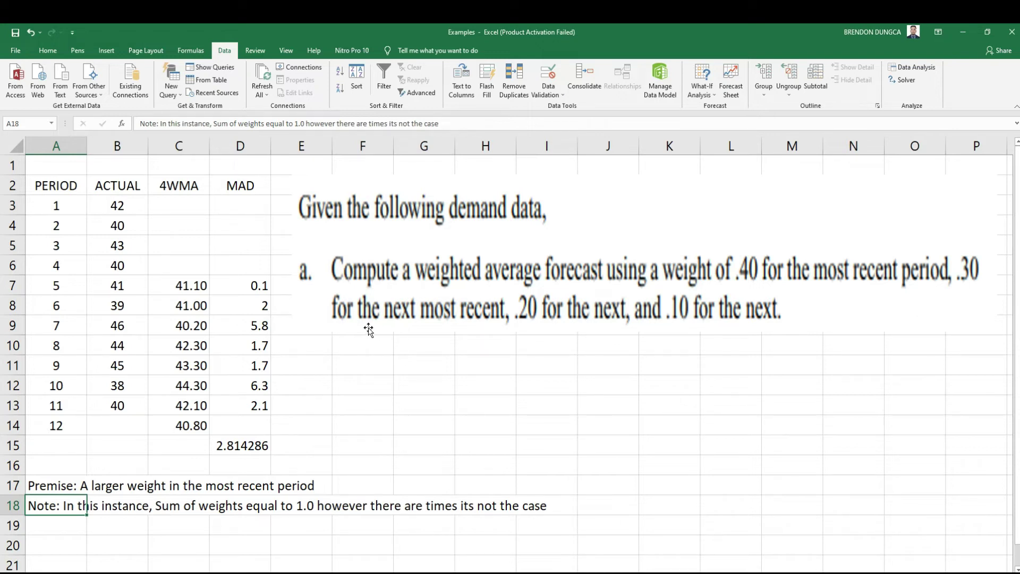
- Check the weighted average formula =(0.1*B3)+(0.2*B4)+(0.3*B5)+(0.4*B6) in C7, fill it down through C14 and inspect the period 12 forecast
{"action": "left_click", "coordinate": [190, 286]}
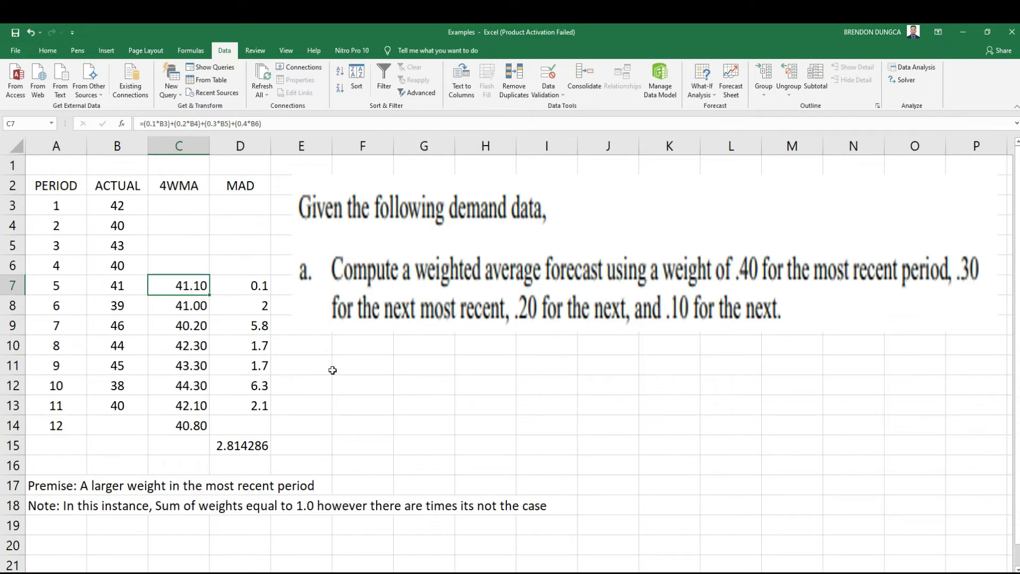
{"action": "key", "text": "F2"}
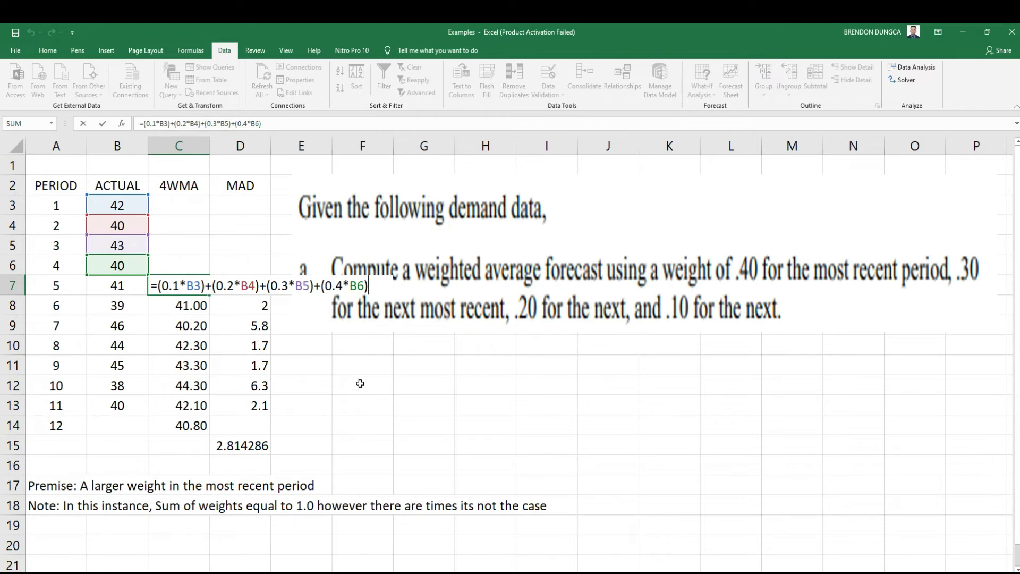
{"action": "key", "text": "ctrl+Return"}
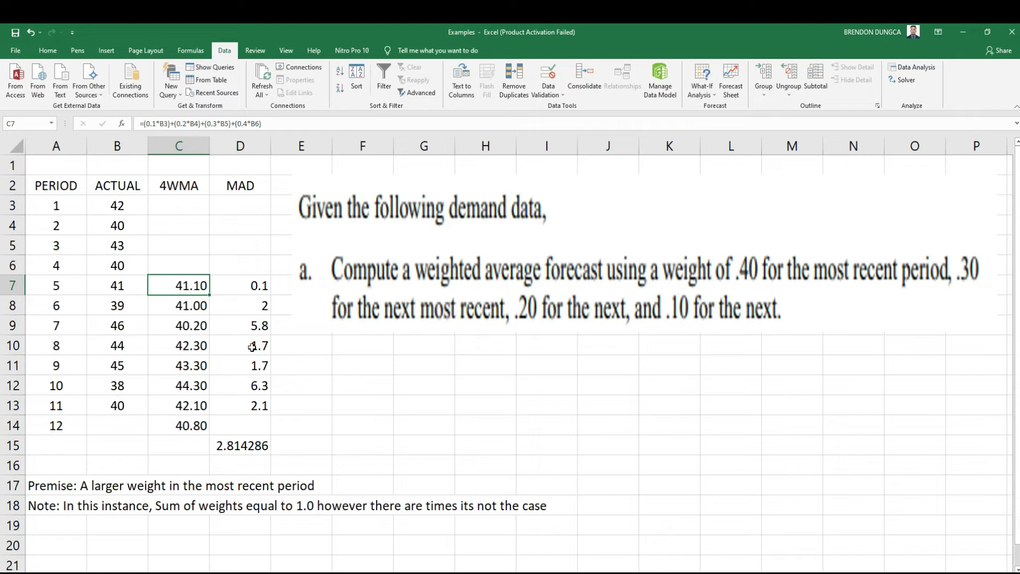
{"action": "left_click_drag", "start_coordinate": [211, 305], "coordinate": [212, 429]}
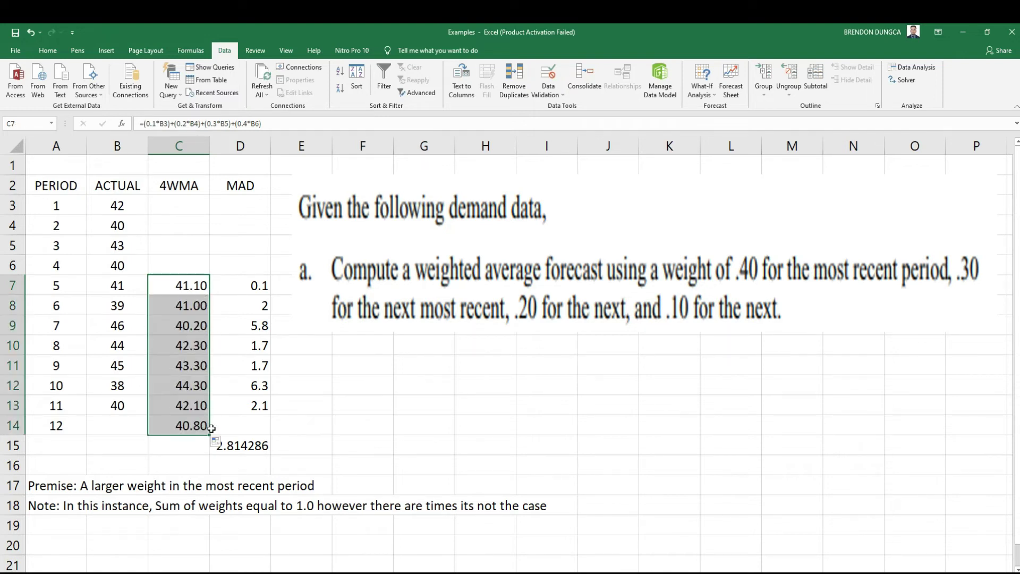
{"action": "left_click", "coordinate": [172, 432]}
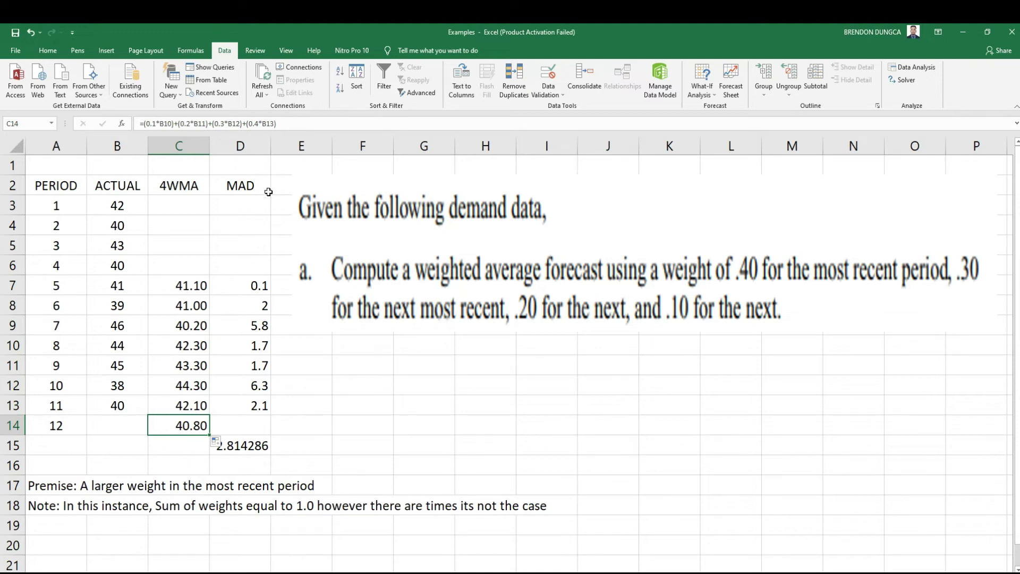
- Check the absolute error formula =ABS(B7-C7) in D7, fill it down through D13 and inspect the MAD average formula in D15
{"action": "left_click", "coordinate": [254, 286]}
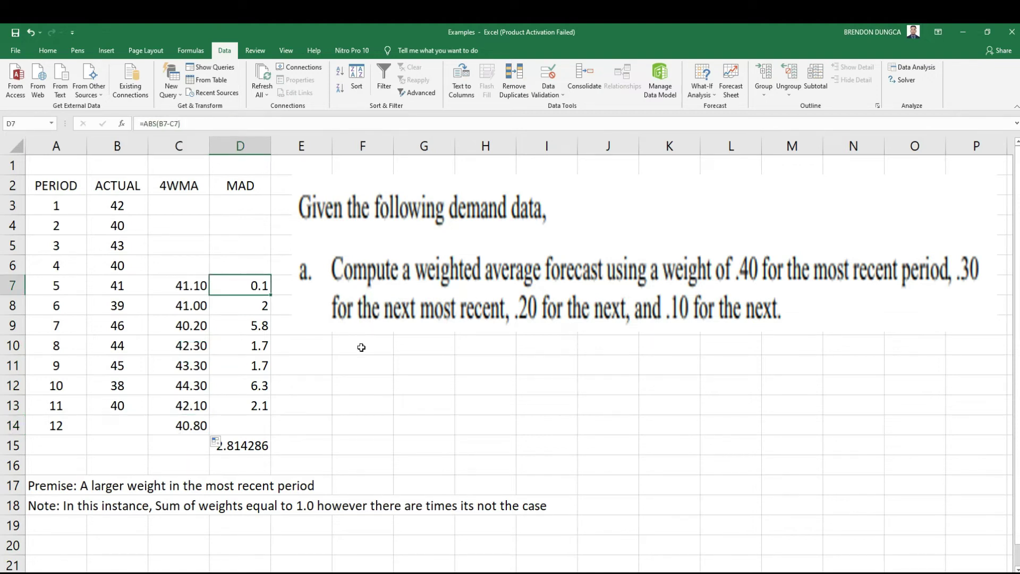
{"action": "key", "text": "F2"}
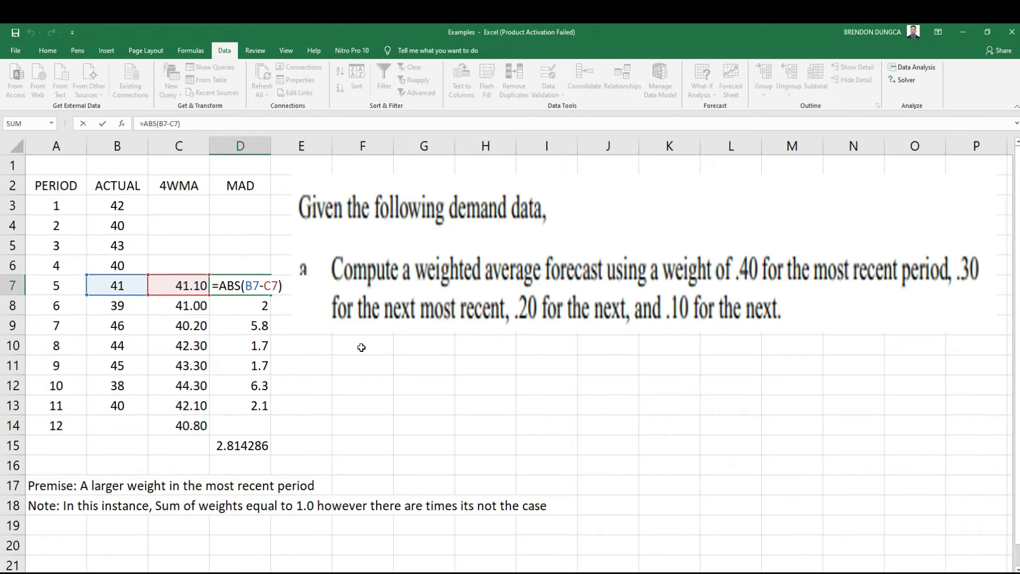
{"action": "key", "text": "ctrl+Return"}
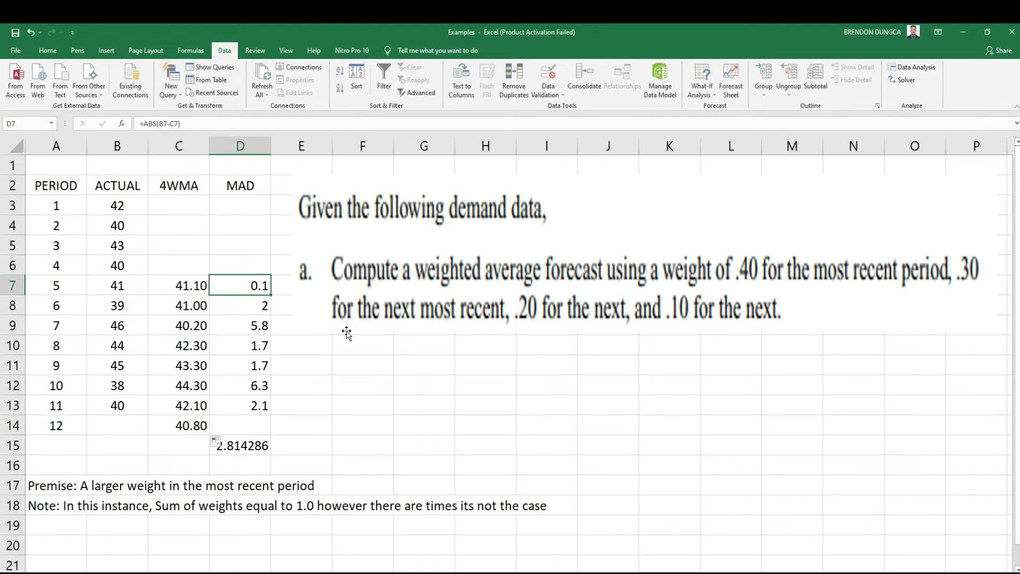
{"action": "left_click_drag", "start_coordinate": [272, 298], "coordinate": [288, 412]}
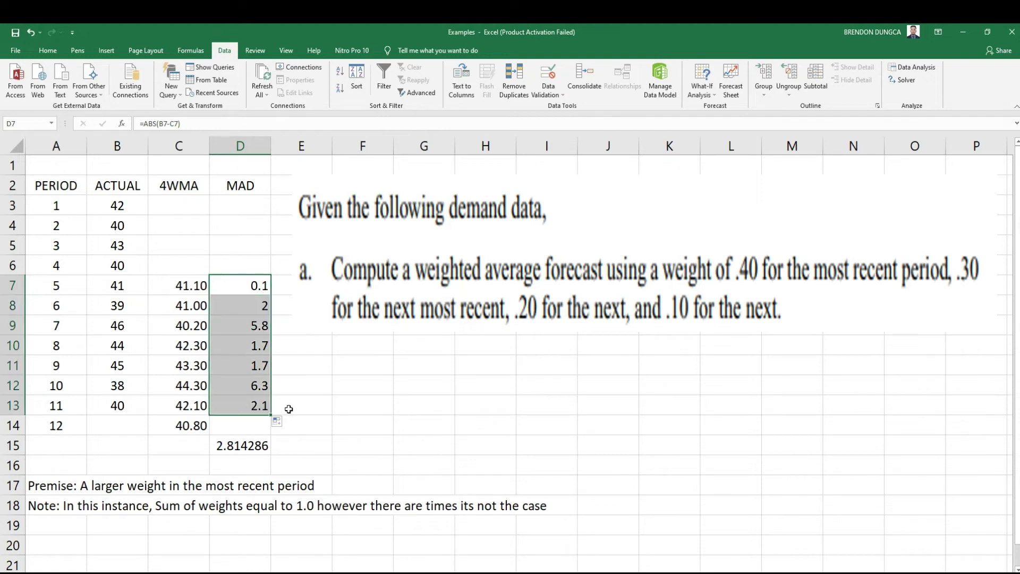
{"action": "left_click", "coordinate": [249, 443]}
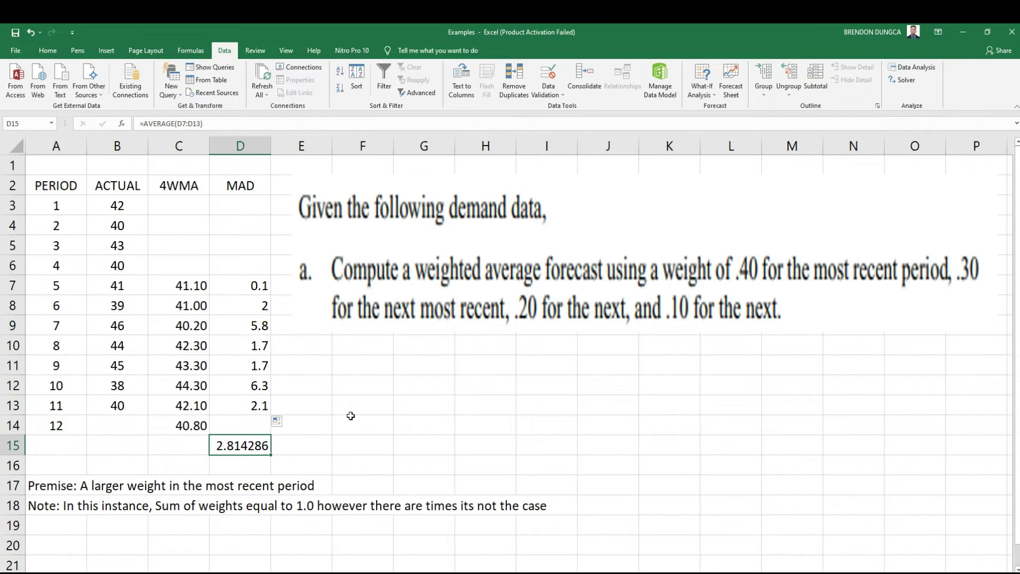
{"action": "key", "text": "F2"}
{"action": "key", "text": "Escape"}
- Go to the exponential smoothing worksheet and read the comments on the starting forecast in C4 and B3
{"action": "left_click", "coordinate": [346, 562]}
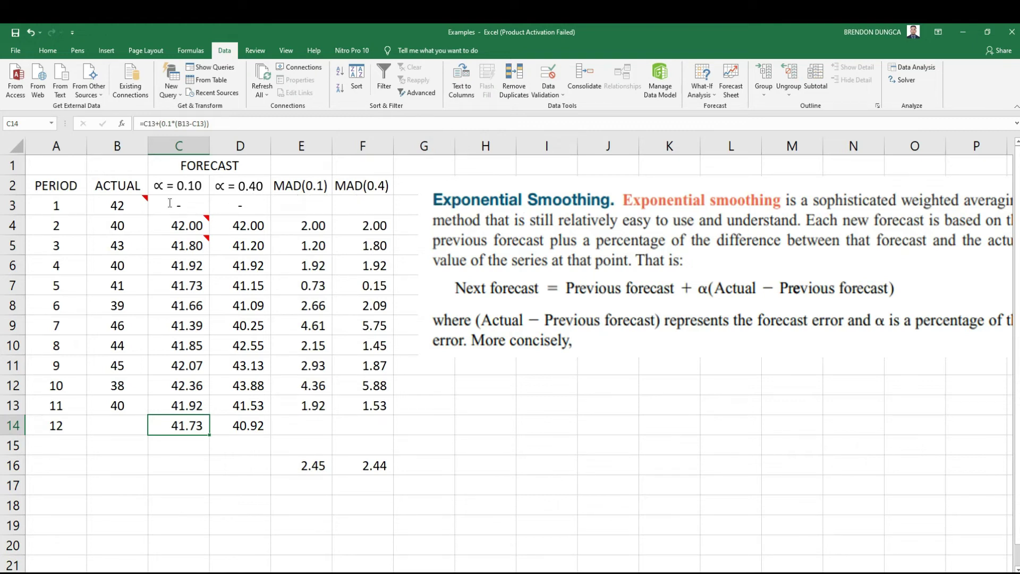
{"action": "left_click", "coordinate": [195, 222]}
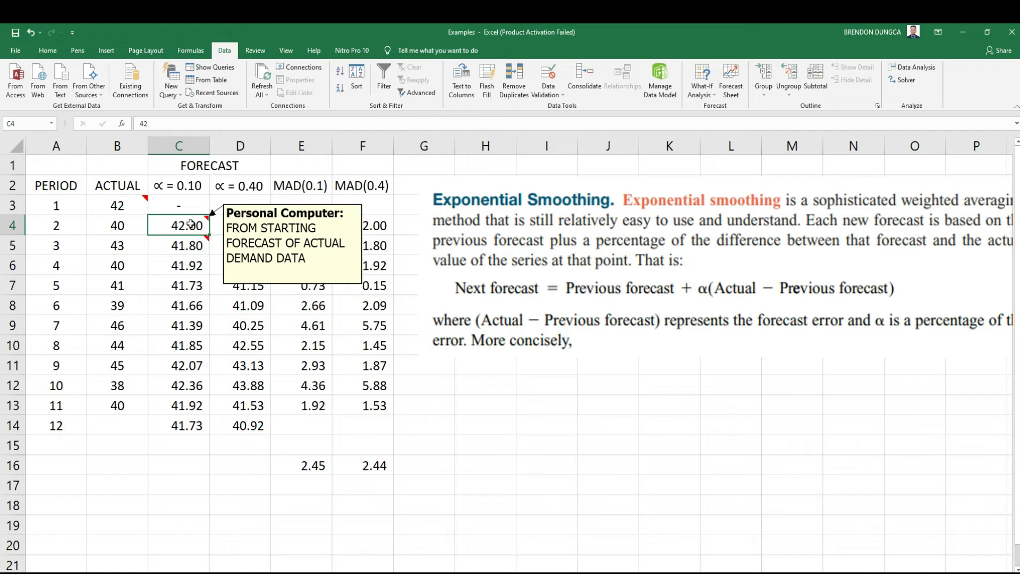
{"action": "left_click", "coordinate": [116, 206]}
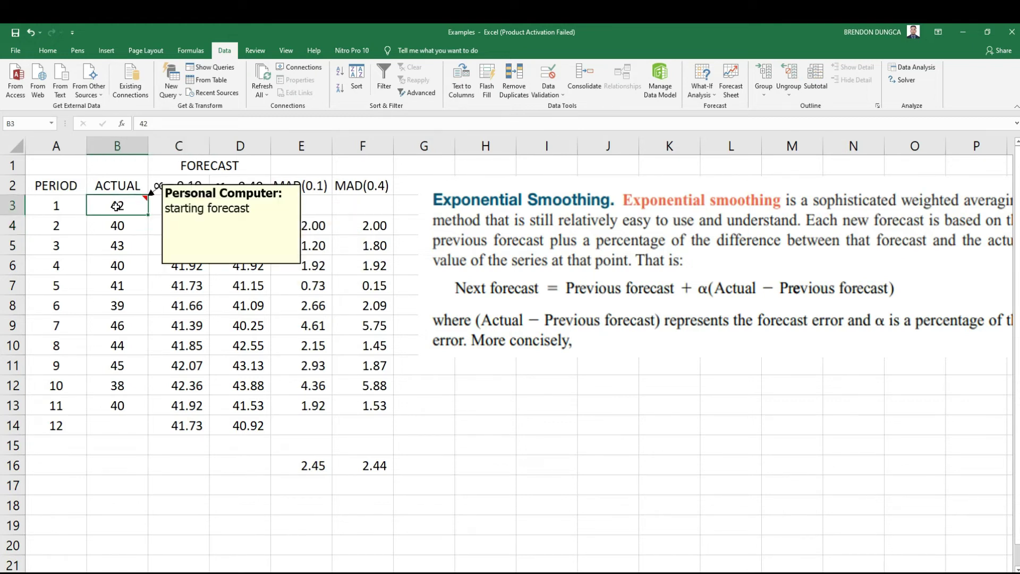
{"action": "left_click", "coordinate": [153, 217]}
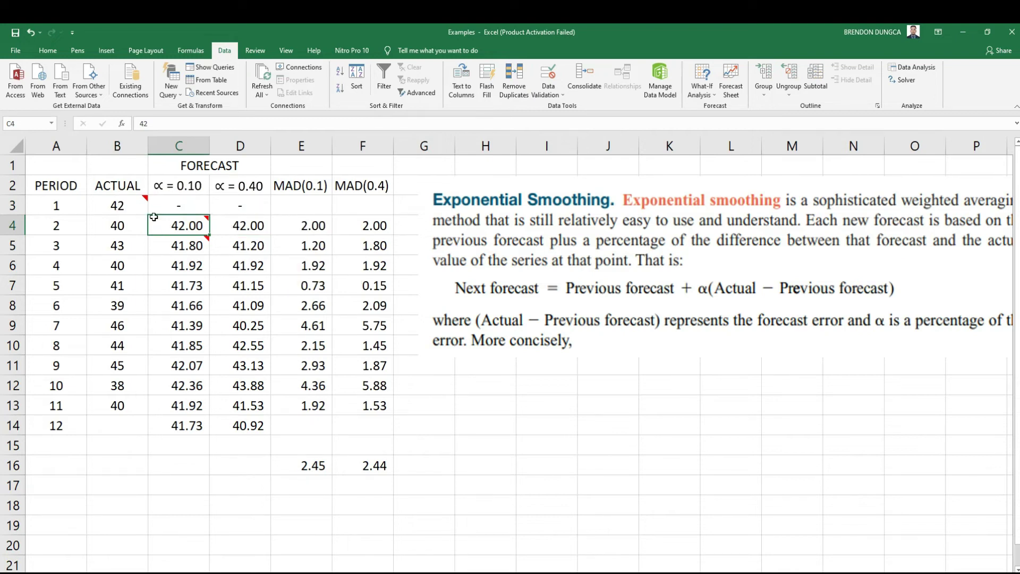
{"action": "mouse_move", "coordinate": [179, 225]}
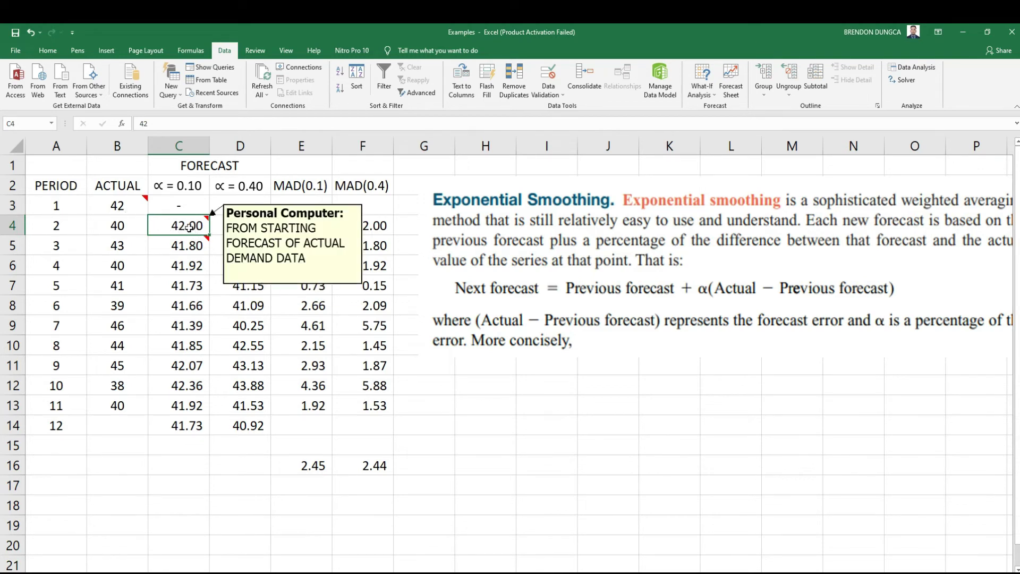
- Examine the α = 0.10 smoothing formula =C4+(0.1*(B4-C4)) in C5 and the period 12 forecast in C14
{"action": "left_click", "coordinate": [195, 244]}
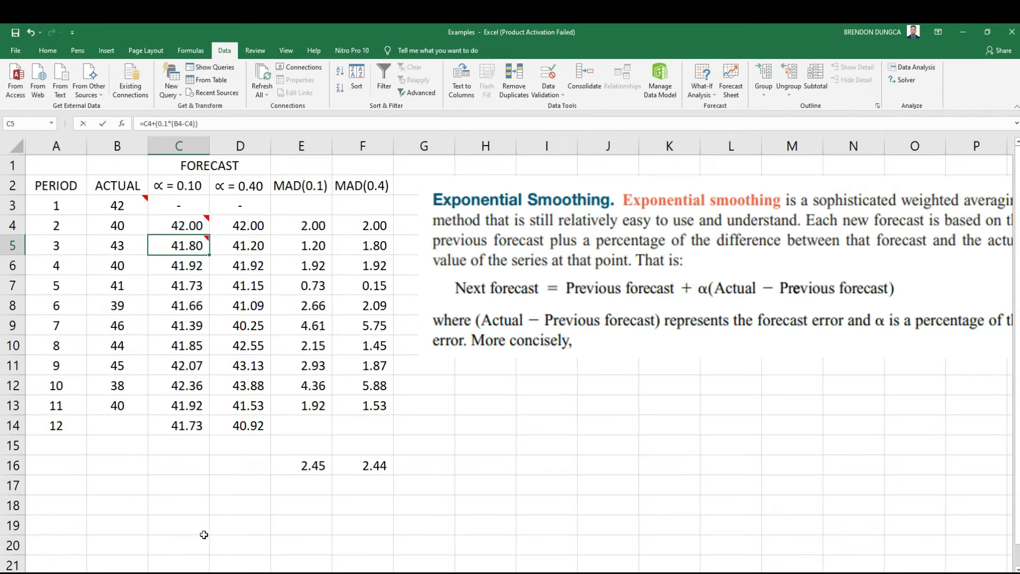
{"action": "key", "text": "F2"}
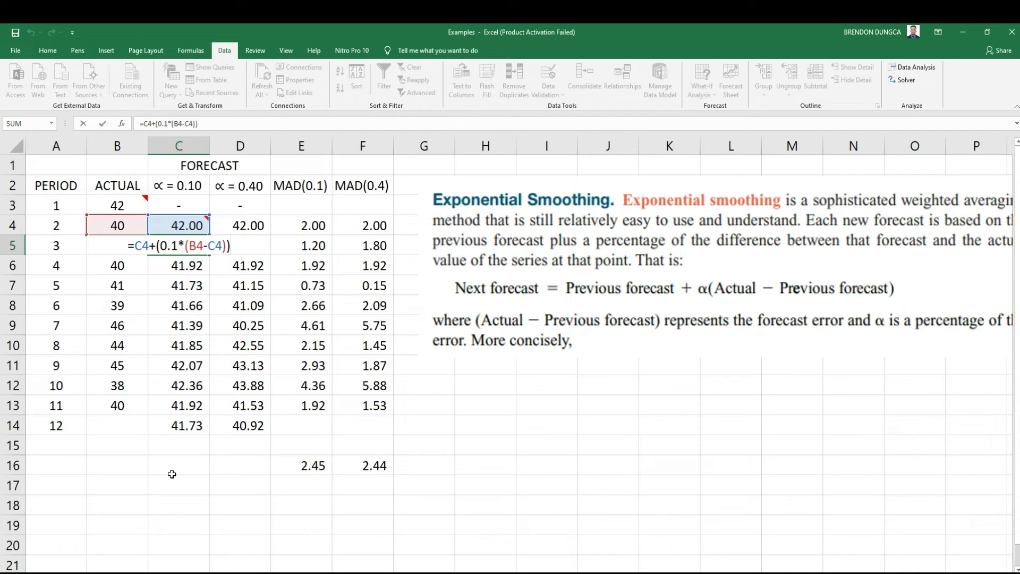
{"action": "key", "text": "ctrl+Return"}
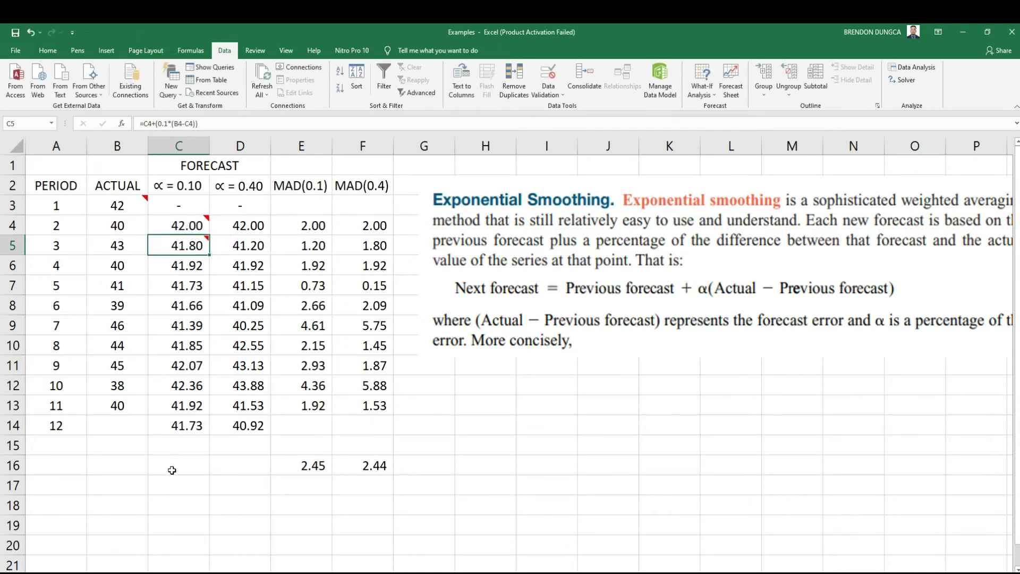
{"action": "mouse_move", "coordinate": [205, 250]}
{"action": "left_click", "coordinate": [205, 412]}
{"action": "left_click", "coordinate": [177, 425]}
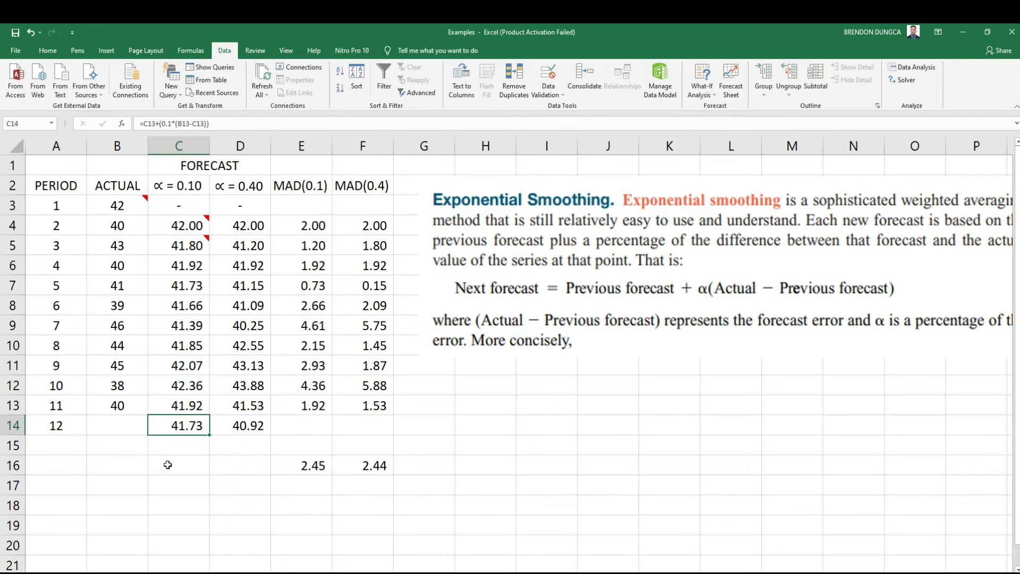
- Examine the α = 0.40 starting forecast in D4, the formula =D4+(0.4*(B4-D4)) in D5 and the period 12 forecast in D14
{"action": "mouse_move", "coordinate": [195, 235]}
{"action": "left_click", "coordinate": [240, 225]}
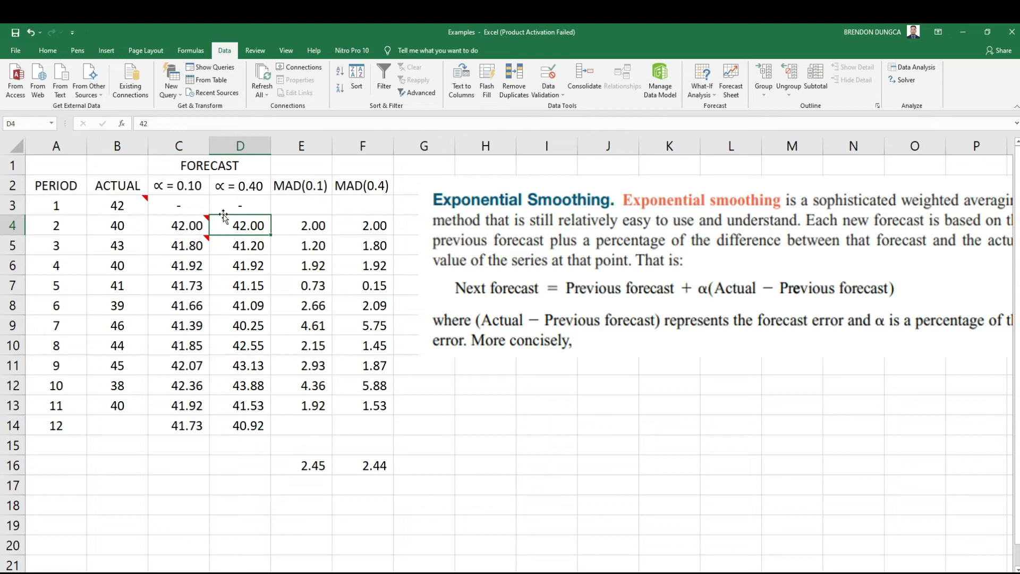
{"action": "left_click", "coordinate": [255, 245]}
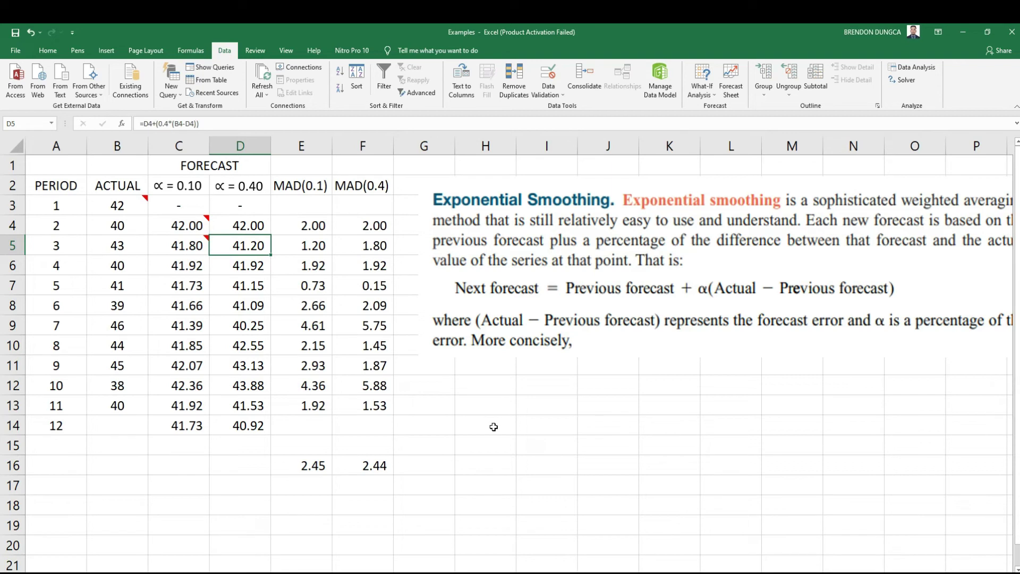
{"action": "key", "text": "F2"}
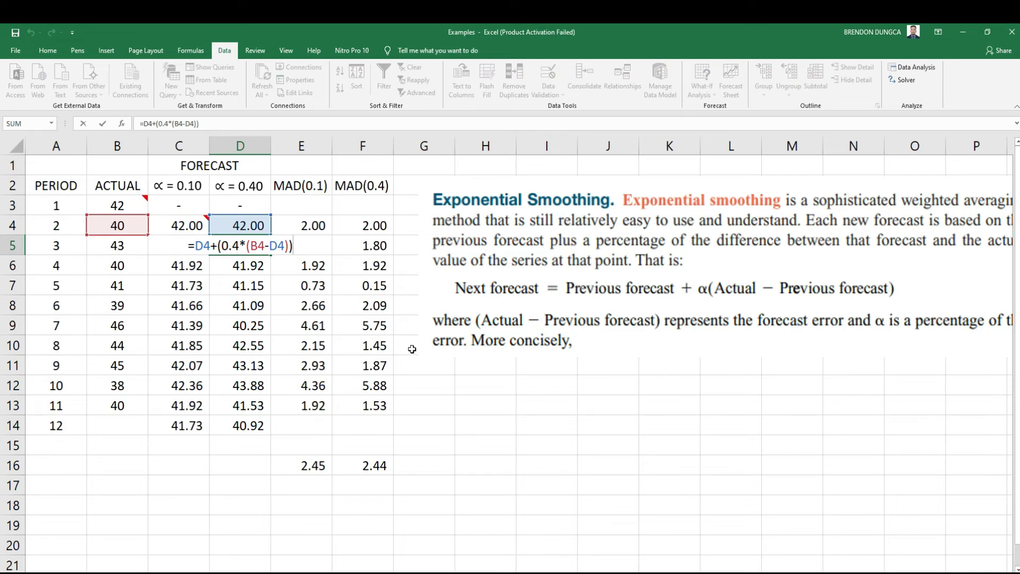
{"action": "key", "text": "ctrl+Return"}
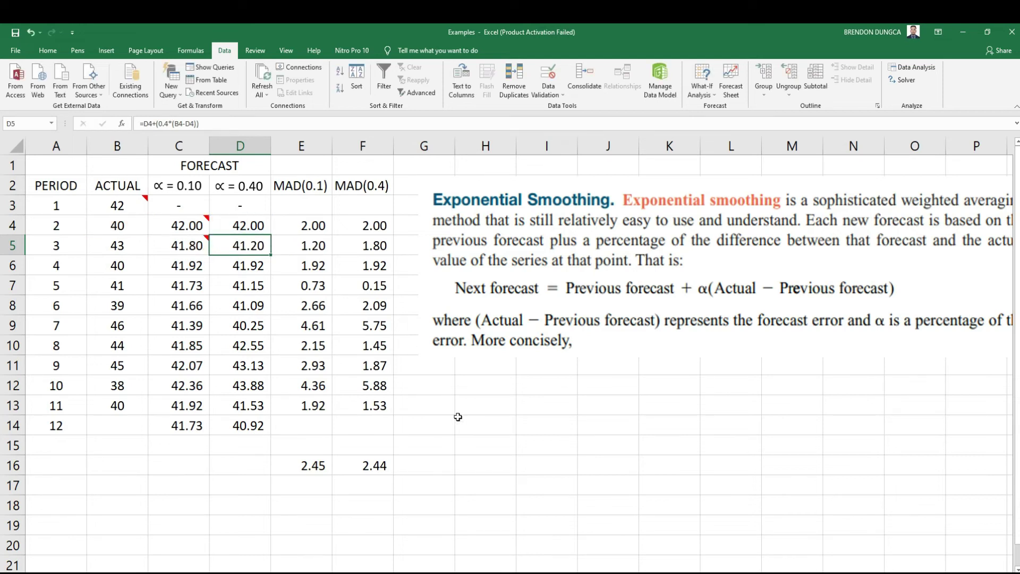
{"action": "left_click", "coordinate": [262, 425]}
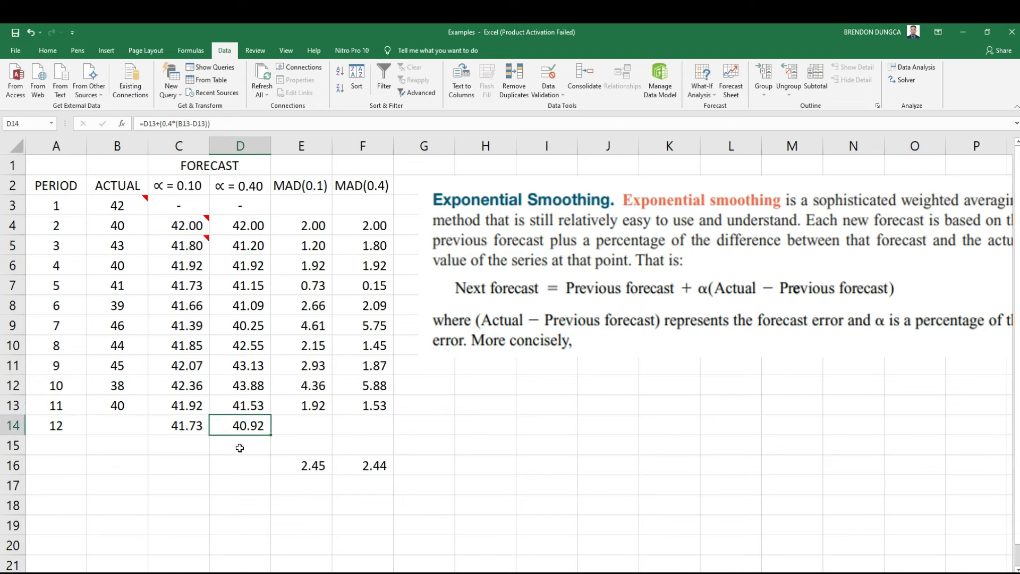
- Review the MAD(0.1) column's absolute error formula =ABS(B4-C4) in E4 and its average formula in E16
{"action": "left_click", "coordinate": [274, 182]}
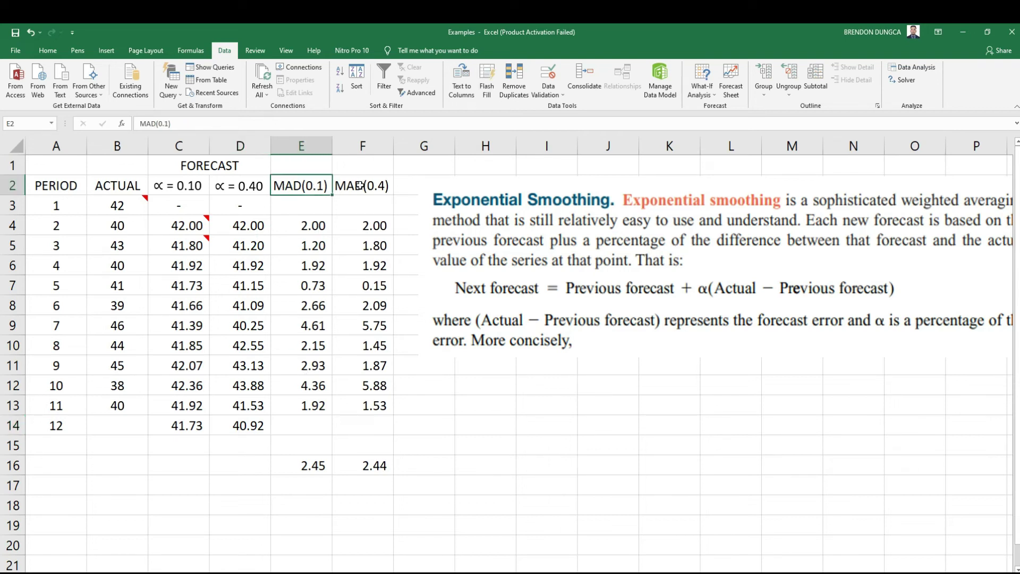
{"action": "left_click", "coordinate": [361, 185]}
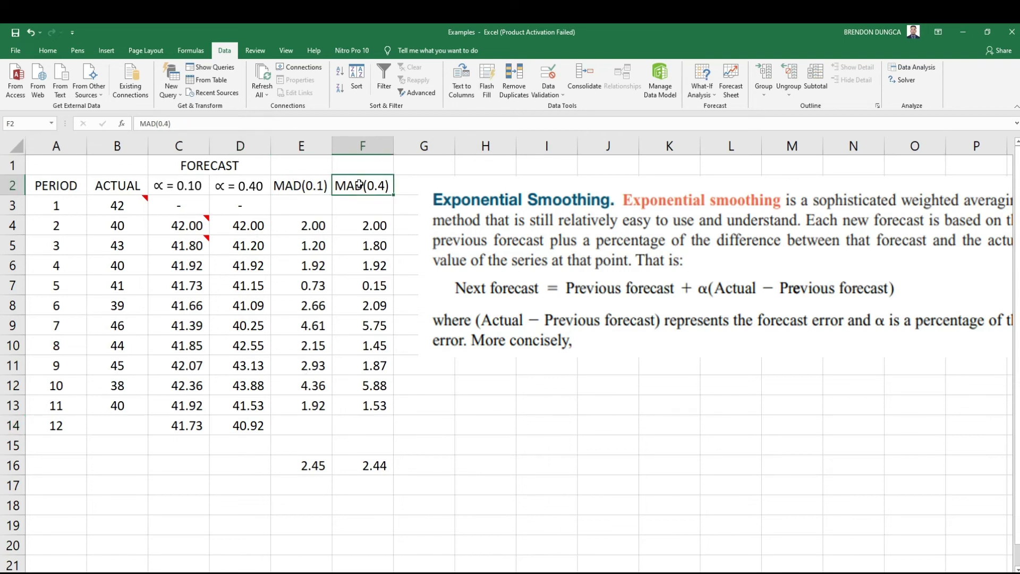
{"action": "left_click", "coordinate": [320, 225]}
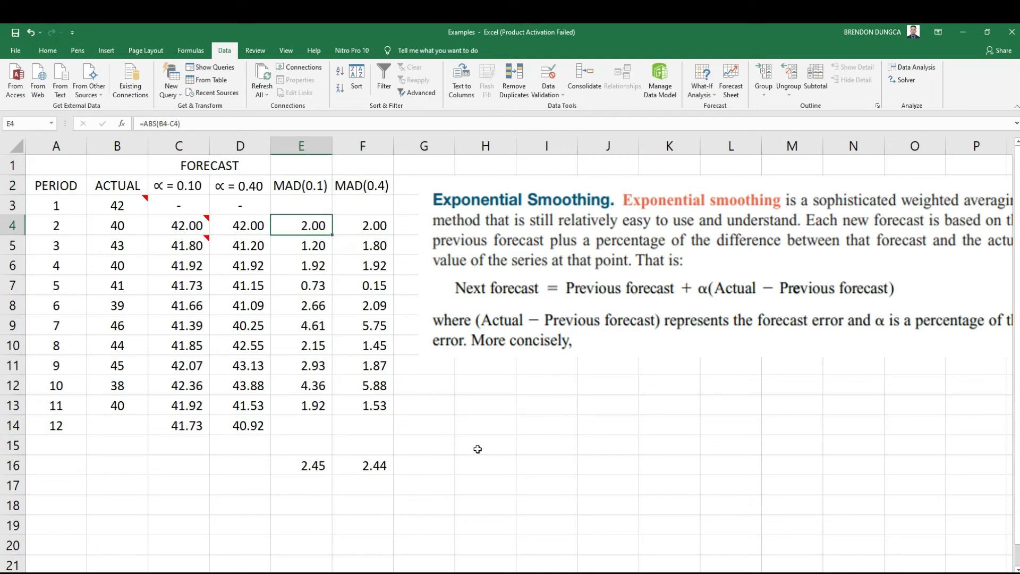
{"action": "key", "text": "F2"}
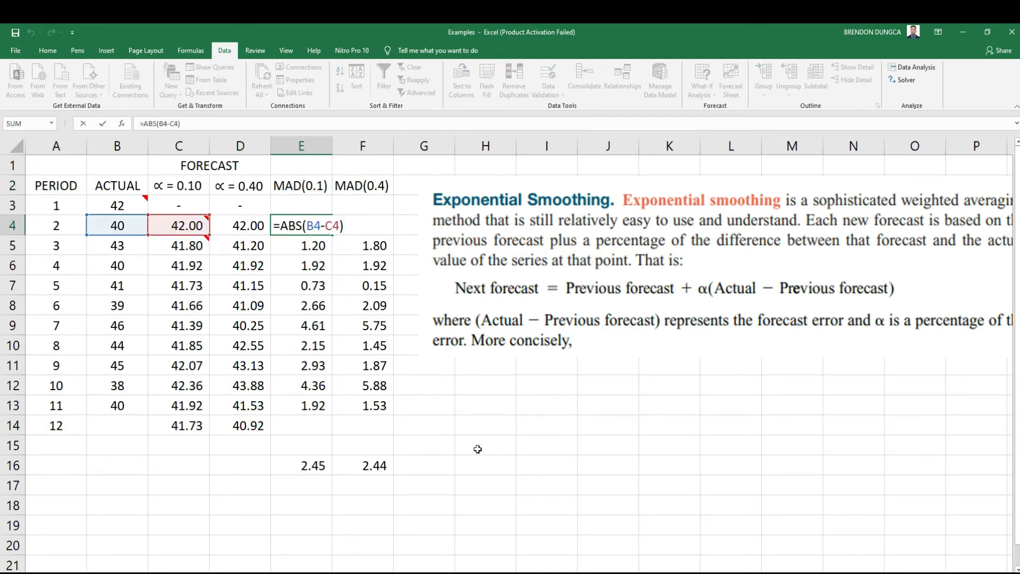
{"action": "key", "text": "Escape"}
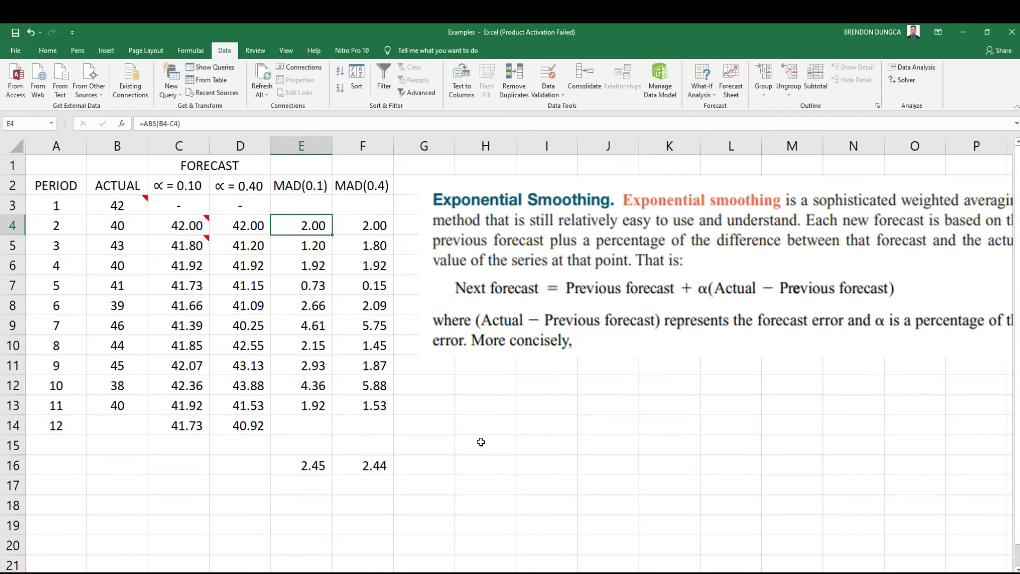
{"action": "left_click", "coordinate": [310, 470]}
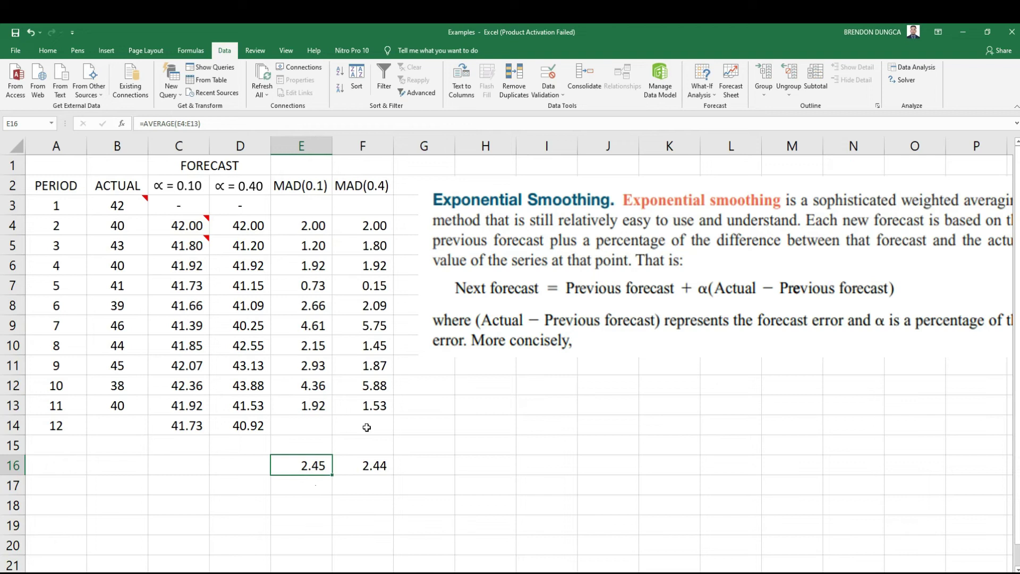
- Review the MAD(0.4) formulas in F4 and F16, and compare the two MAD averages in E16 and F16
{"action": "left_click", "coordinate": [375, 229]}
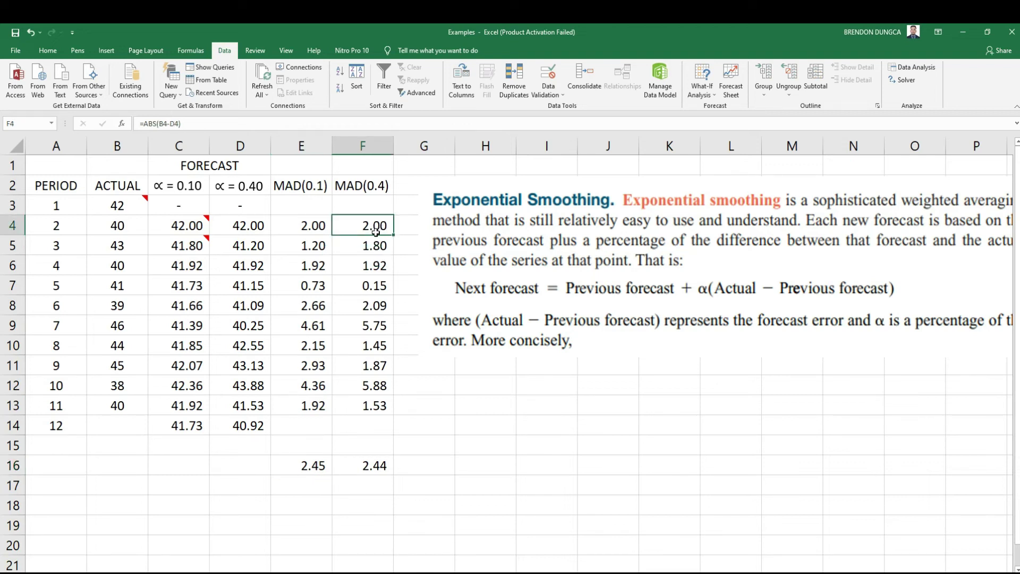
{"action": "left_click", "coordinate": [369, 463]}
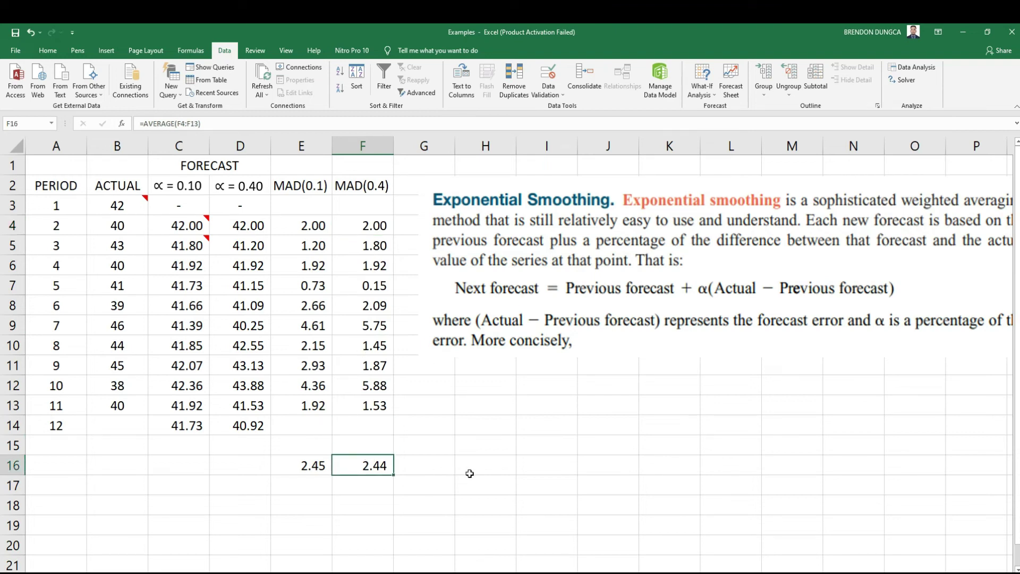
{"action": "left_click", "coordinate": [326, 468]}
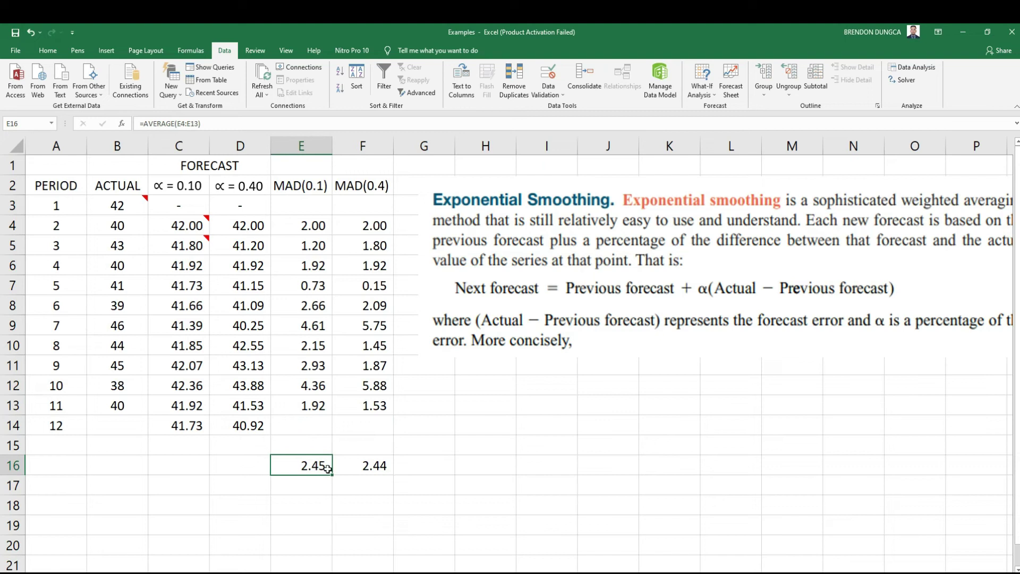
{"action": "left_click_drag", "start_coordinate": [327, 467], "coordinate": [348, 467]}
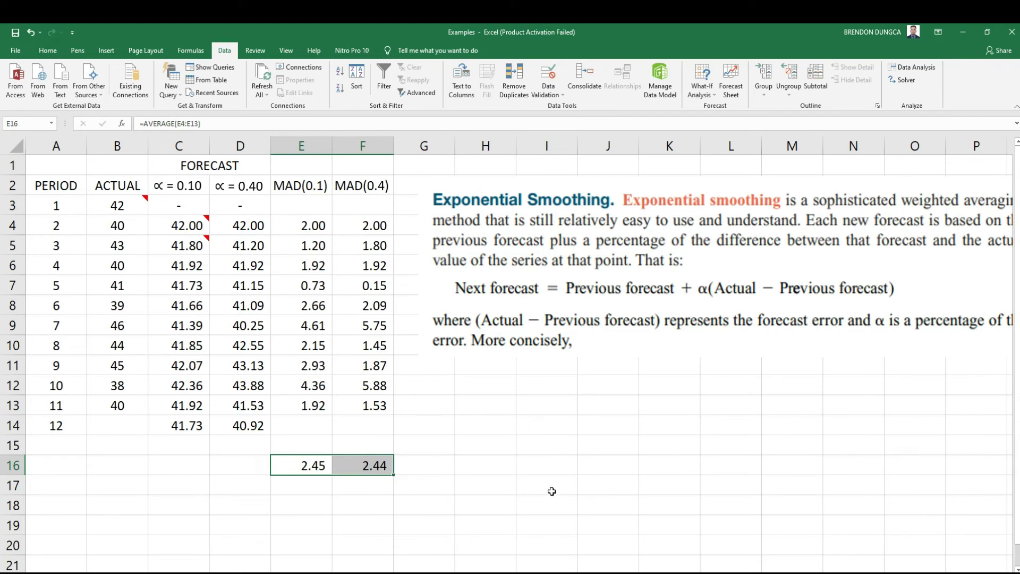
{"action": "left_click", "coordinate": [451, 471]}
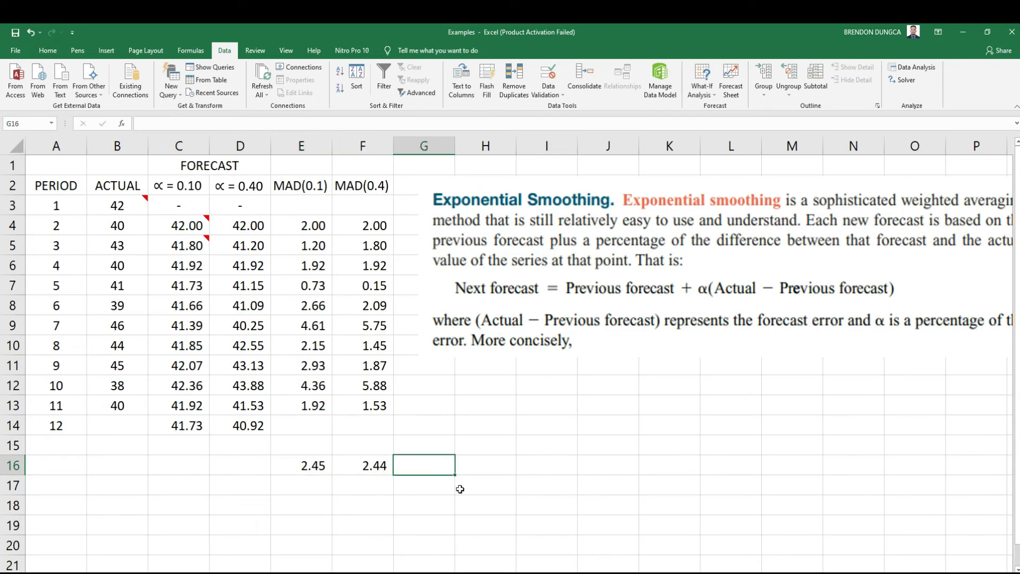
- Open the Exponential Smoothing analysis tool on the sheet that holds only the period and actual demand data
{"action": "left_click", "coordinate": [413, 573]}
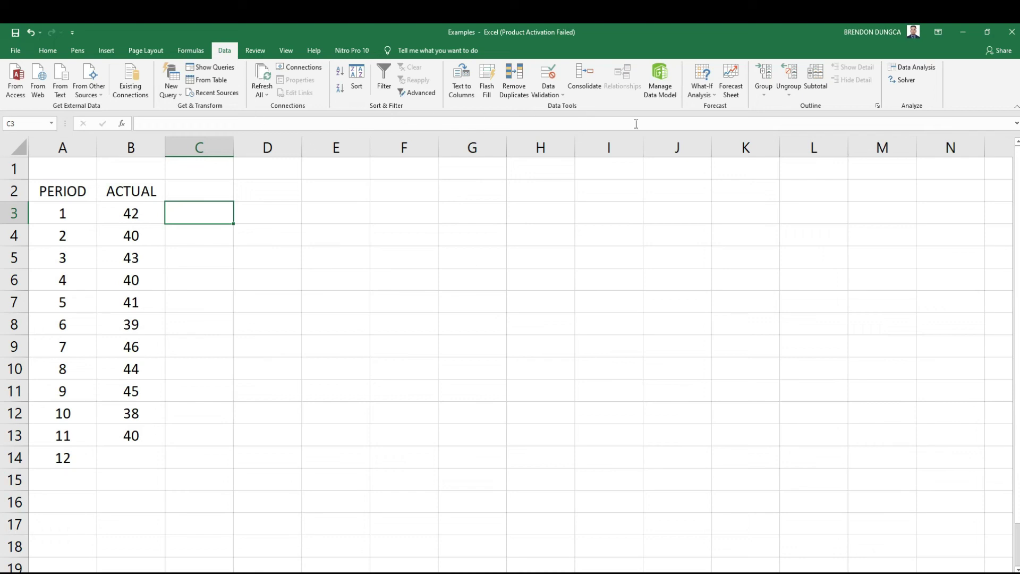
{"action": "left_click", "coordinate": [911, 68]}
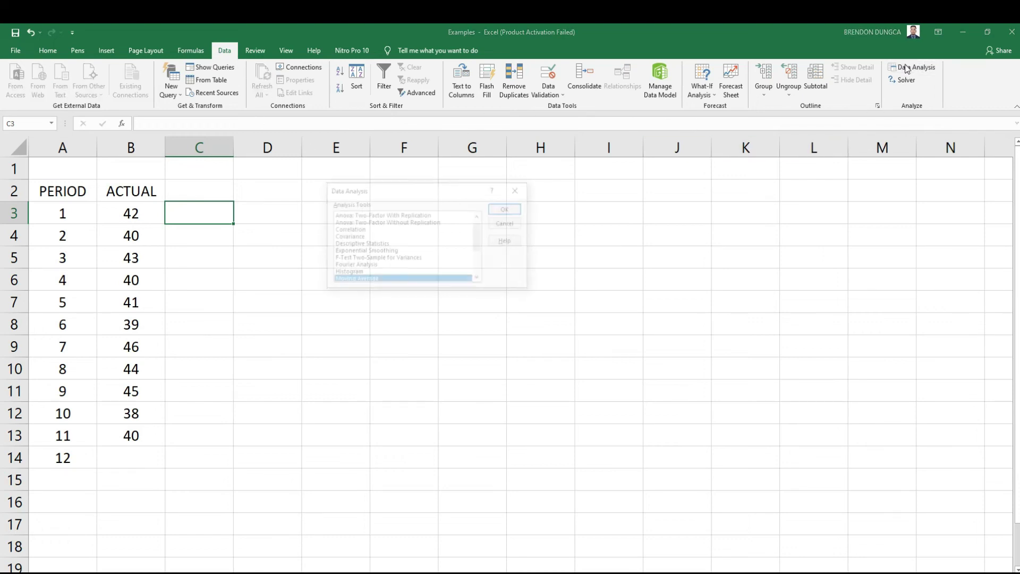
{"action": "scroll", "coordinate": [458, 232], "scroll_direction": "down", "scroll_amount": 1}
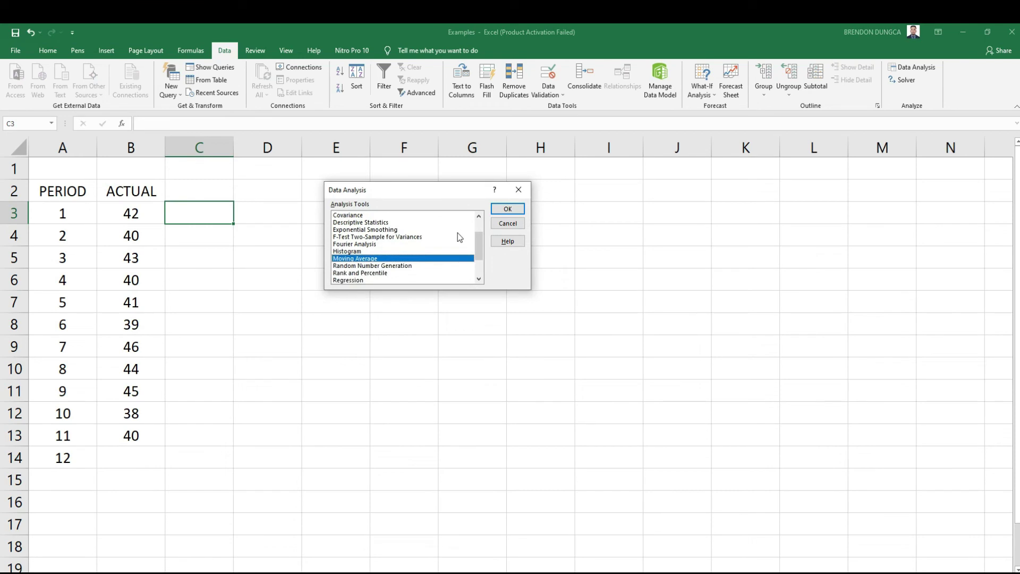
{"action": "scroll", "coordinate": [457, 232], "scroll_direction": "up", "scroll_amount": 1}
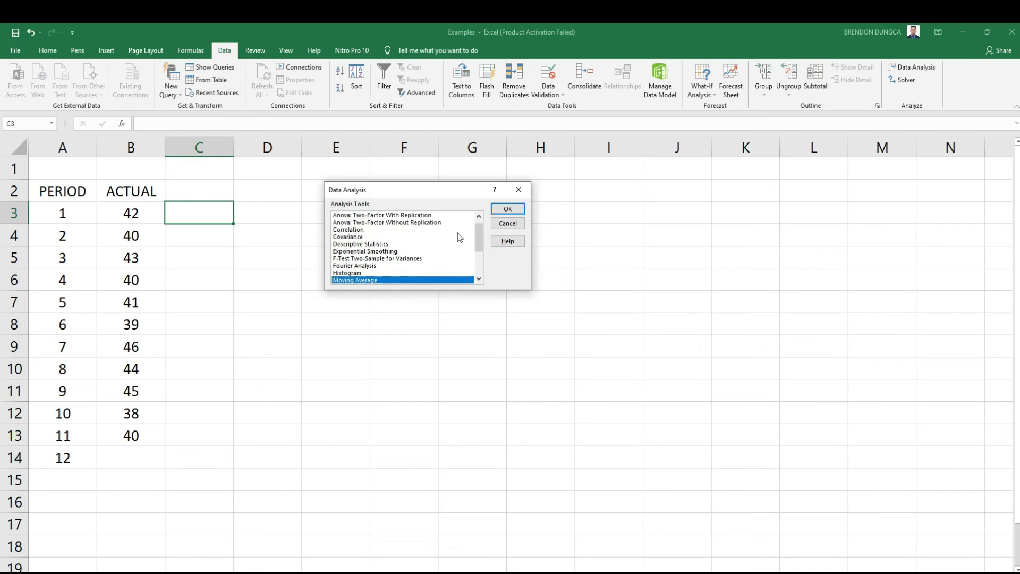
{"action": "left_click", "coordinate": [400, 251]}
{"action": "left_click", "coordinate": [502, 211]}
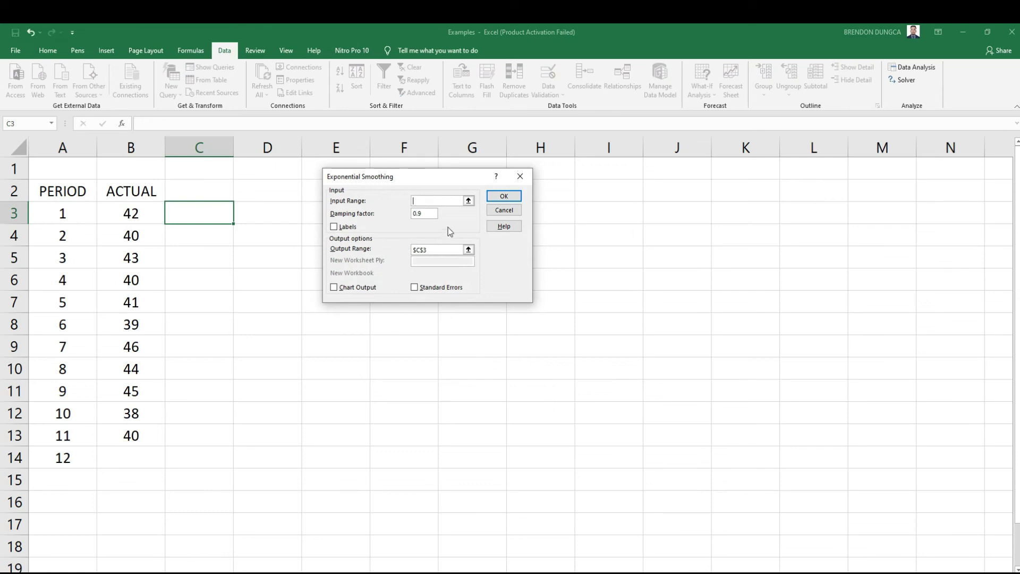
- Set the smoothing input range to the actual demand cells B3:B14 with a damping factor of 0.9
{"action": "left_click", "coordinate": [469, 201]}
{"action": "left_click_drag", "start_coordinate": [133, 212], "coordinate": [142, 456]}
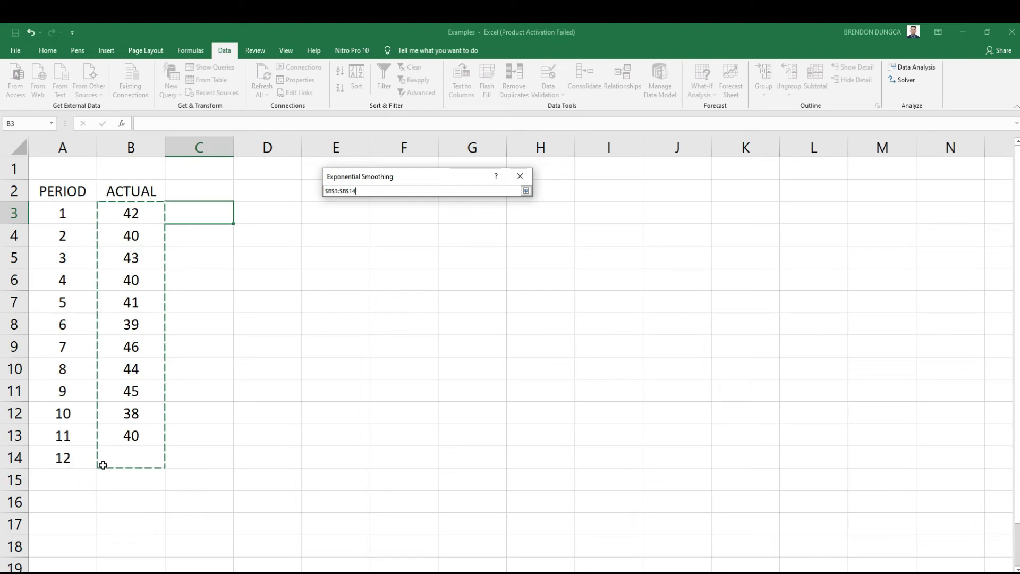
{"action": "left_click", "coordinate": [525, 191]}
{"action": "left_click", "coordinate": [431, 215]}
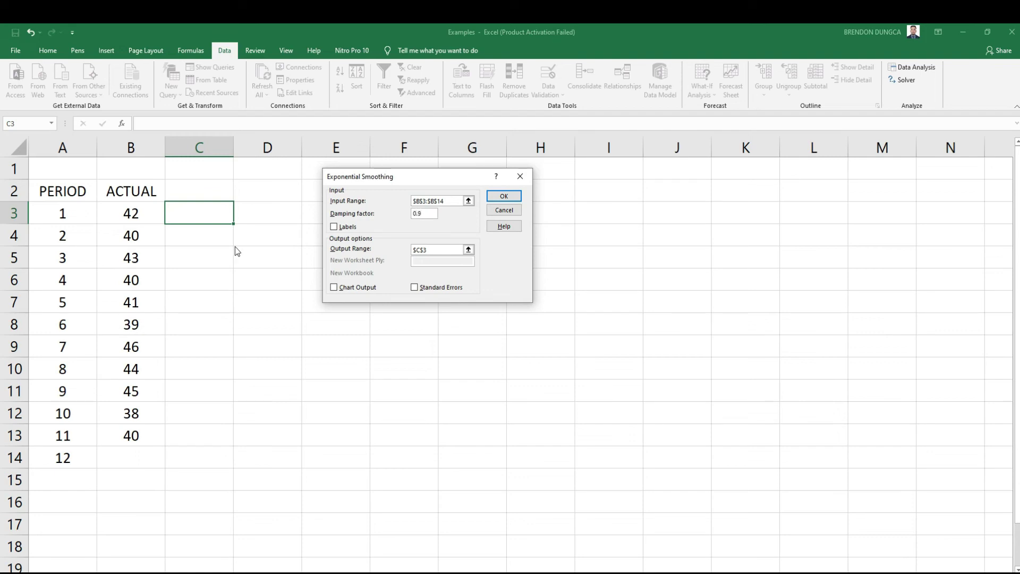
- Set the output range to C3 and run the exponential smoothing
{"action": "left_click_drag", "start_coordinate": [449, 250], "coordinate": [410, 250]}
{"action": "key", "text": "BackSpace"}
{"action": "left_click", "coordinate": [468, 249]}
{"action": "left_click", "coordinate": [193, 216]}
{"action": "left_click", "coordinate": [525, 191]}
{"action": "left_click", "coordinate": [503, 196]}
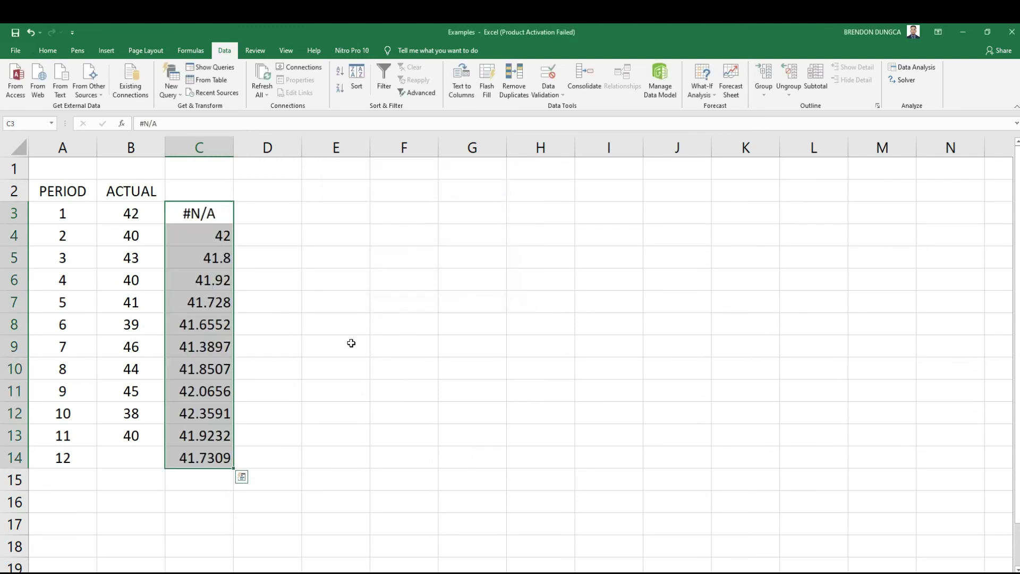
- Head the two forecast columns with their alpha values, 0.1 in C2 and 0.4 in D2
{"action": "left_click", "coordinate": [290, 343]}
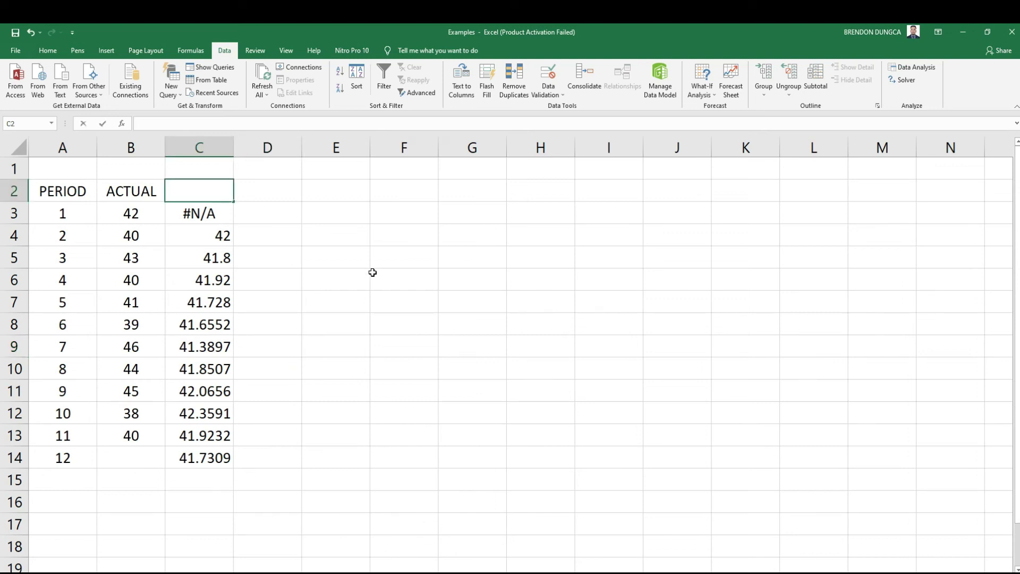
{"action": "type", "text": "0.1"}
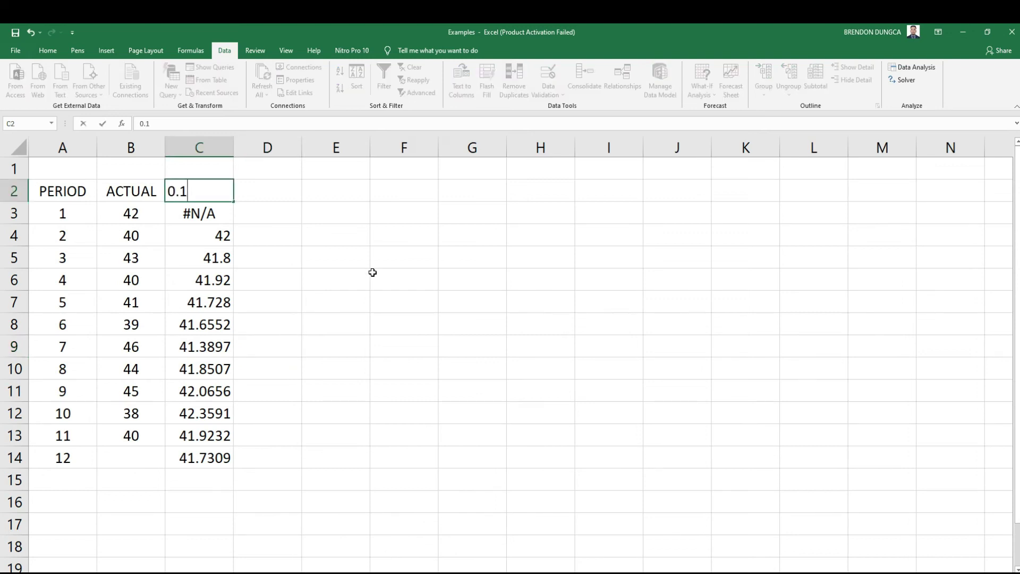
{"action": "key", "text": "Return"}
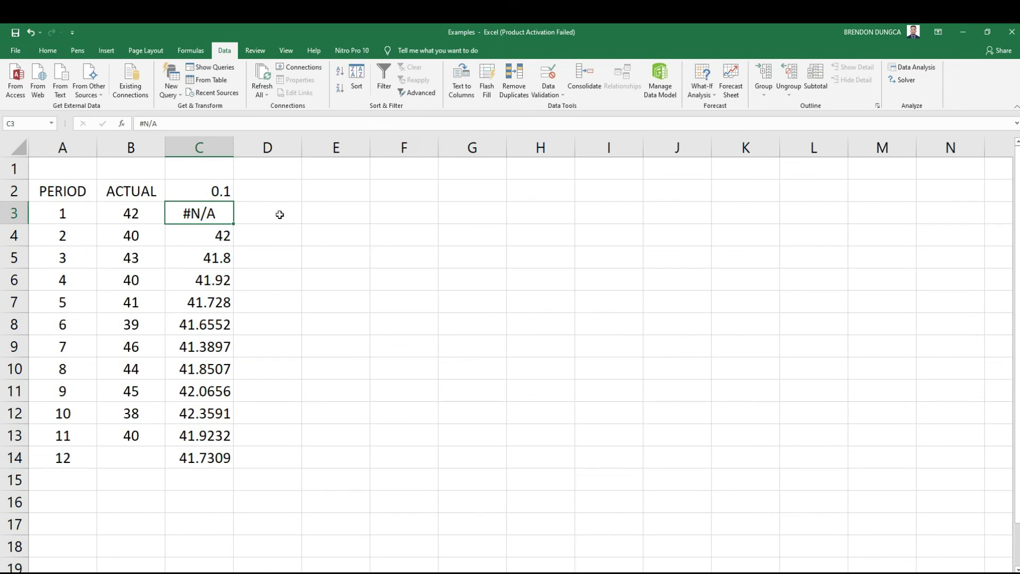
{"action": "left_click", "coordinate": [275, 194]}
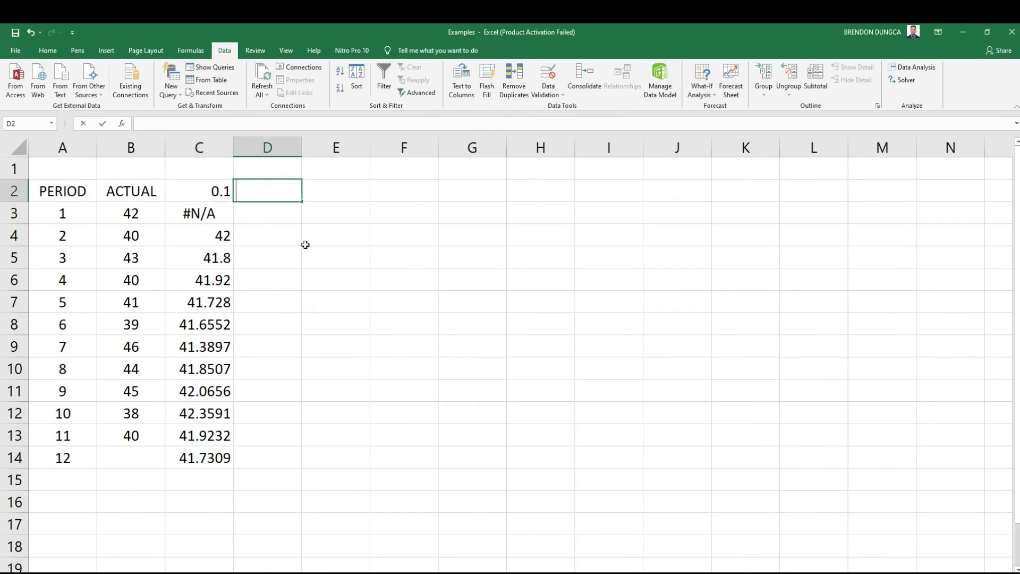
{"action": "type", "text": "0.4"}
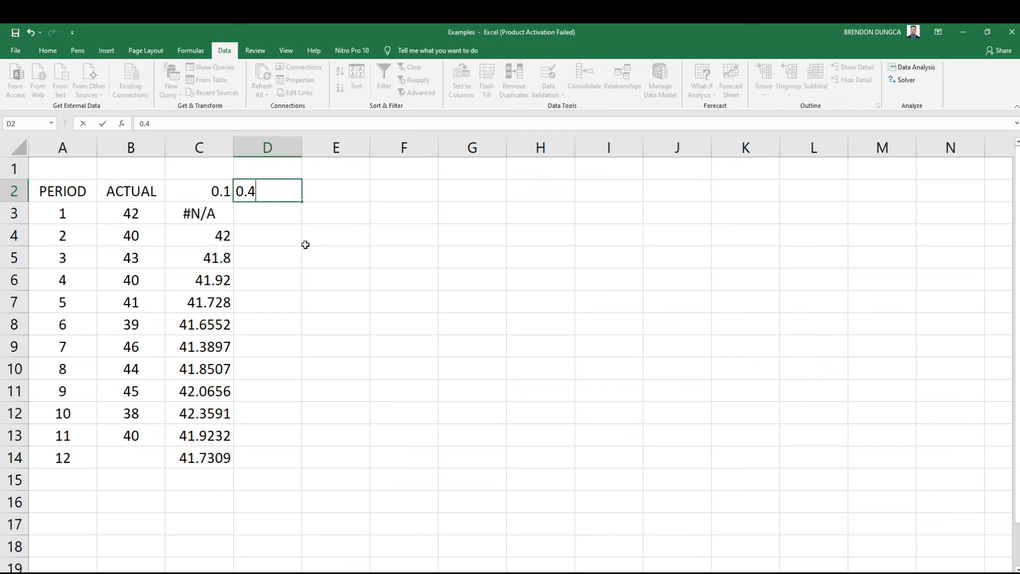
{"action": "key", "text": "Return"}
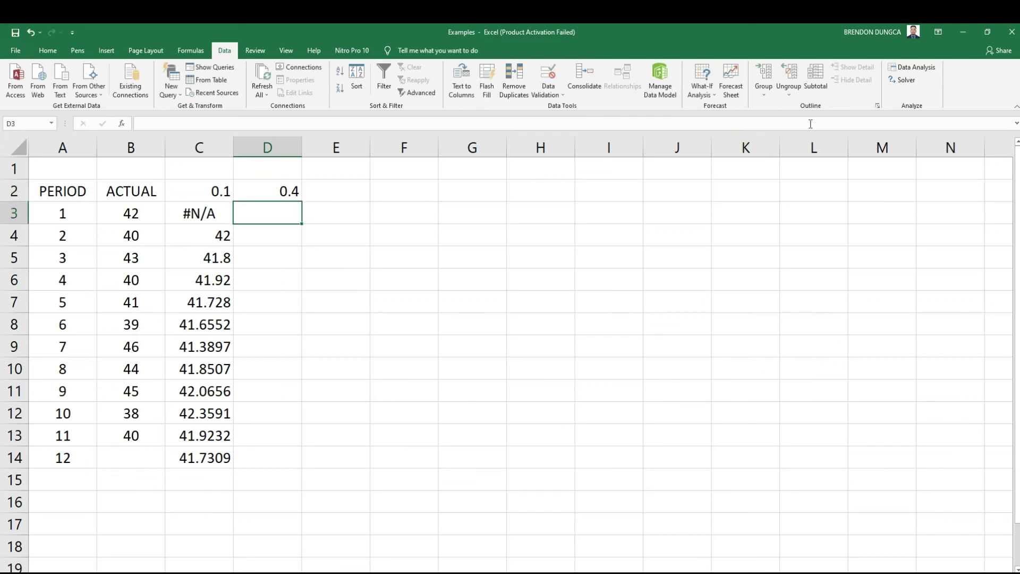
- Set up a second Exponential Smoothing analysis with input range B3:B14 and a damping factor of 0.6
{"action": "left_click", "coordinate": [908, 70]}
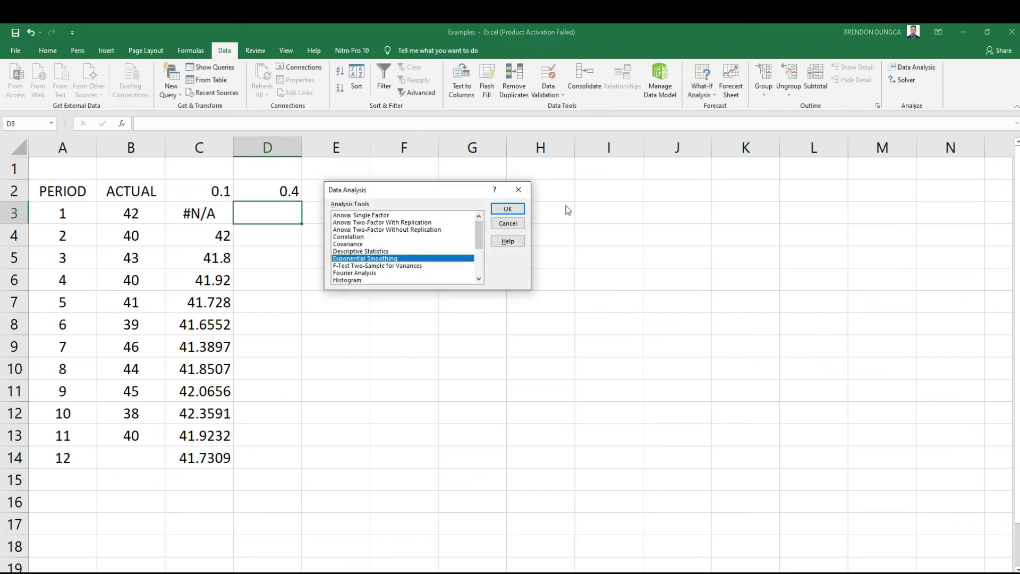
{"action": "left_click", "coordinate": [508, 209]}
{"action": "left_click", "coordinate": [419, 200]}
{"action": "triple_click", "coordinate": [419, 200]}
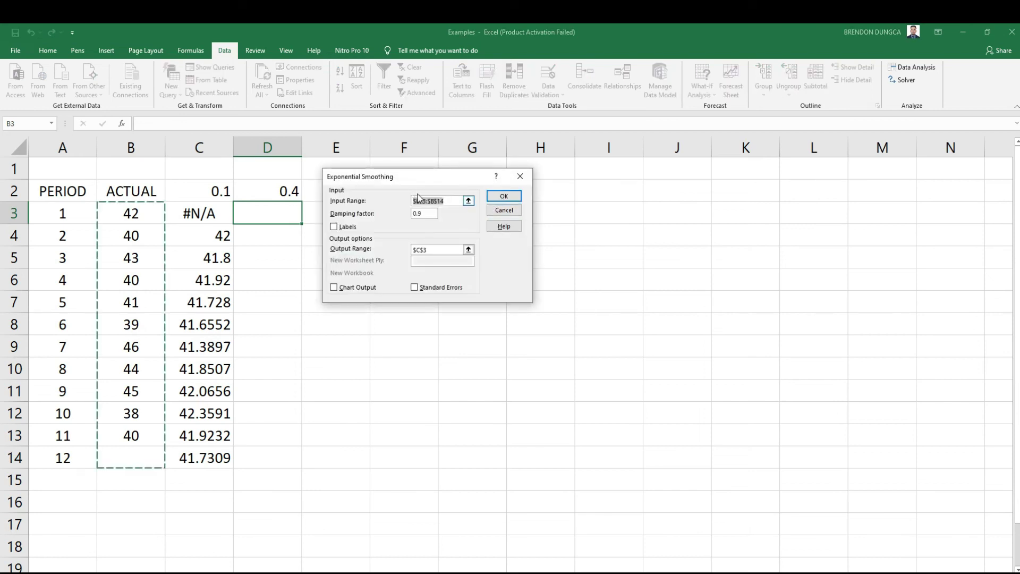
{"action": "key", "text": "BackSpace"}
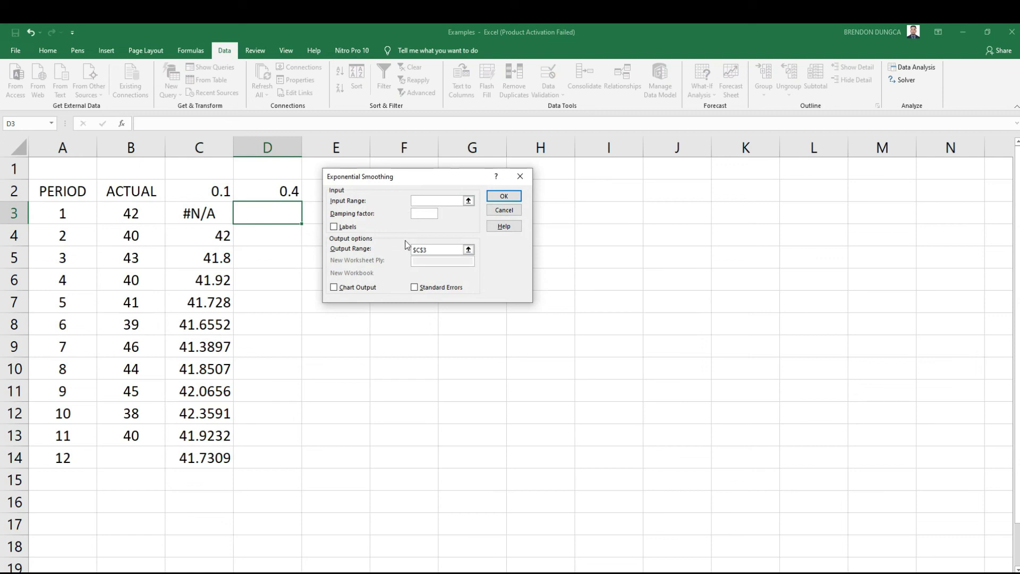
{"action": "double_click", "coordinate": [421, 250]}
{"action": "left_click", "coordinate": [471, 204]}
{"action": "left_click", "coordinate": [468, 202]}
{"action": "left_click_drag", "start_coordinate": [149, 213], "coordinate": [125, 452]}
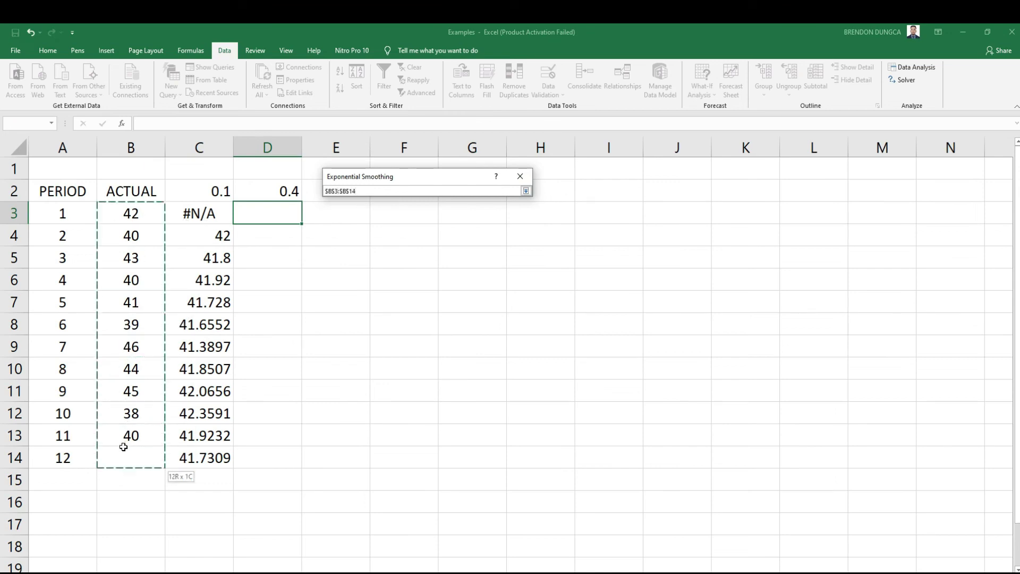
{"action": "left_click", "coordinate": [526, 191]}
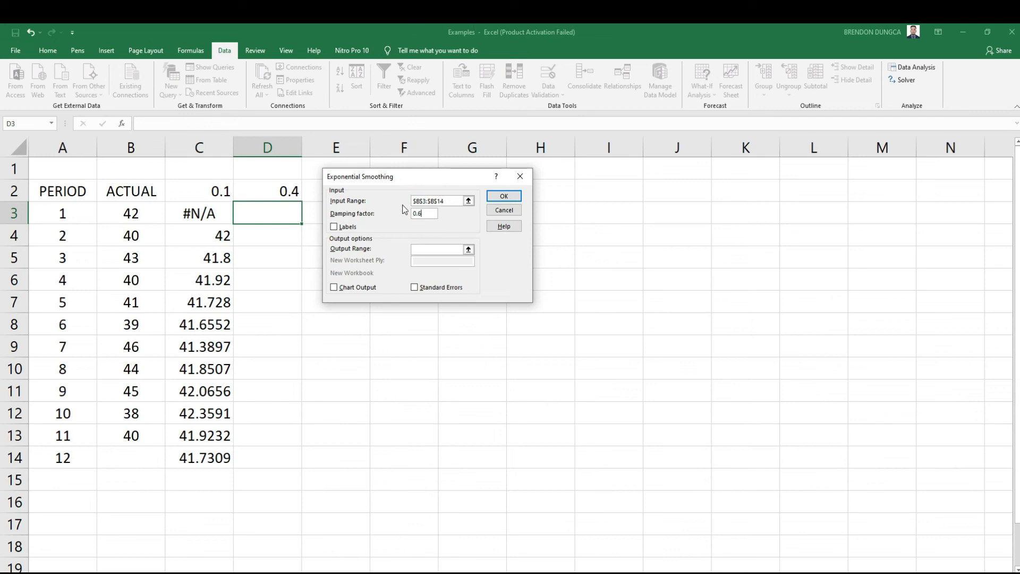
- Set the second smoothing's output range to D3 and run the analysis
{"action": "left_click", "coordinate": [468, 250]}
{"action": "left_click", "coordinate": [270, 215]}
{"action": "left_click", "coordinate": [526, 190]}
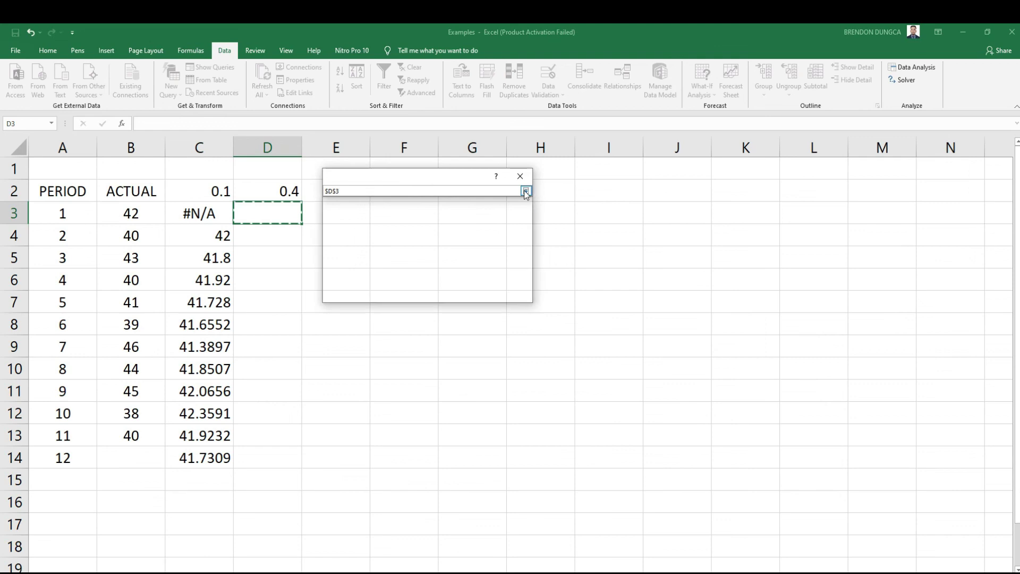
{"action": "left_click", "coordinate": [502, 201]}
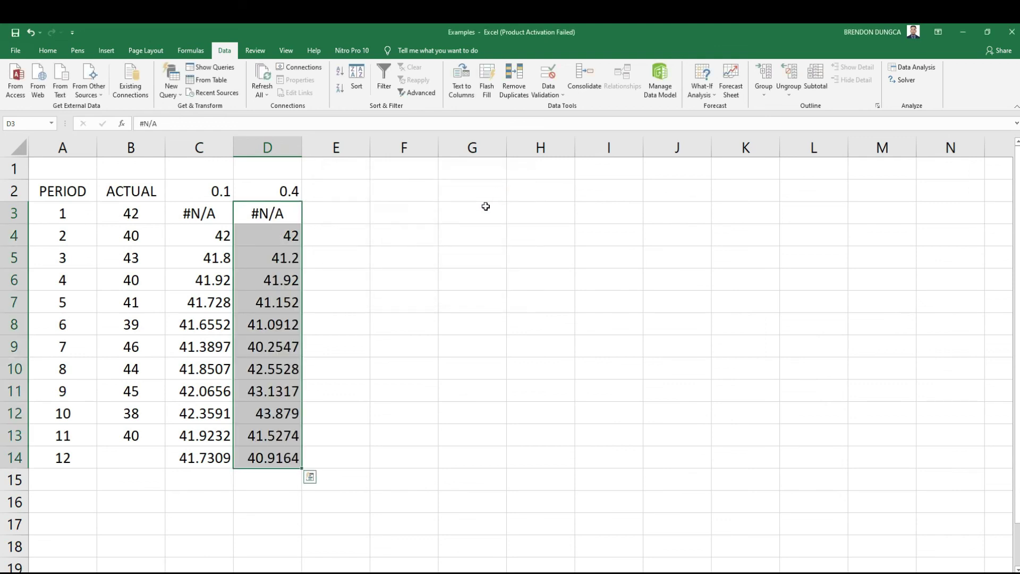
{"action": "left_click", "coordinate": [433, 385]}
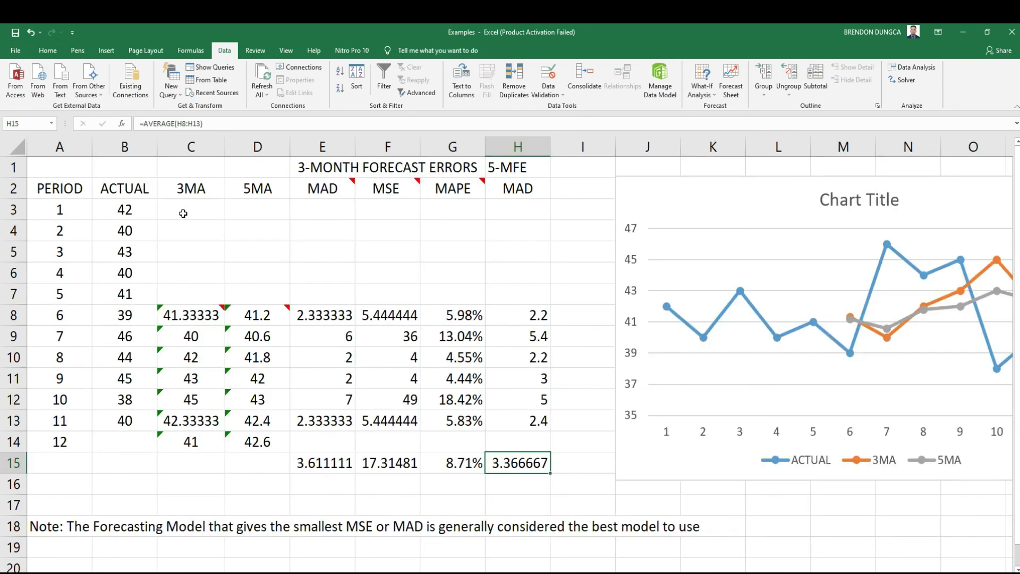
- Review the model selection note in A18 and compare the naïve MAD average with the 3MA and 5MA averages in E15 and H15
{"action": "left_click", "coordinate": [40, 520]}
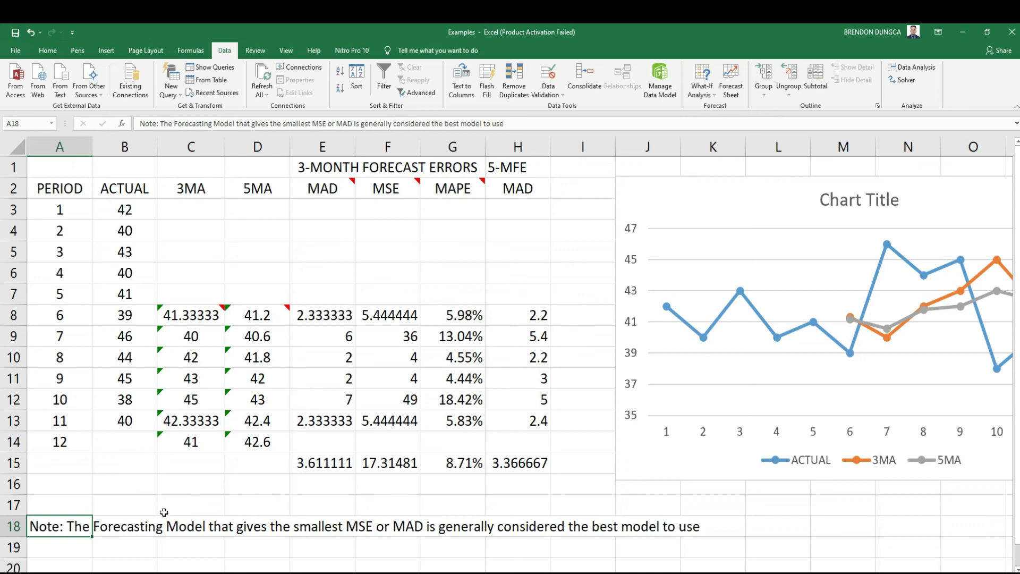
{"action": "left_click", "coordinate": [128, 573]}
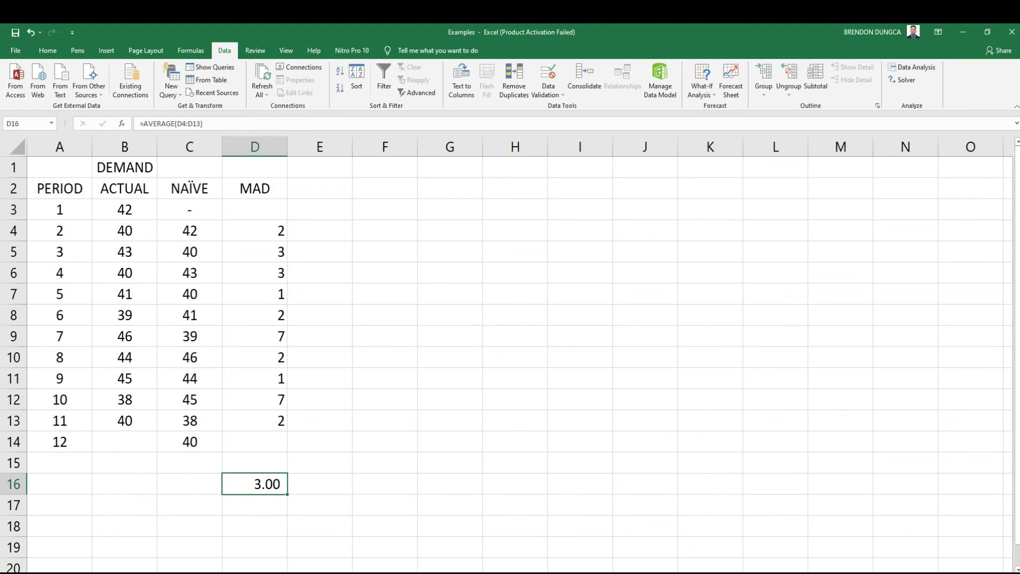
{"action": "left_click", "coordinate": [169, 573]}
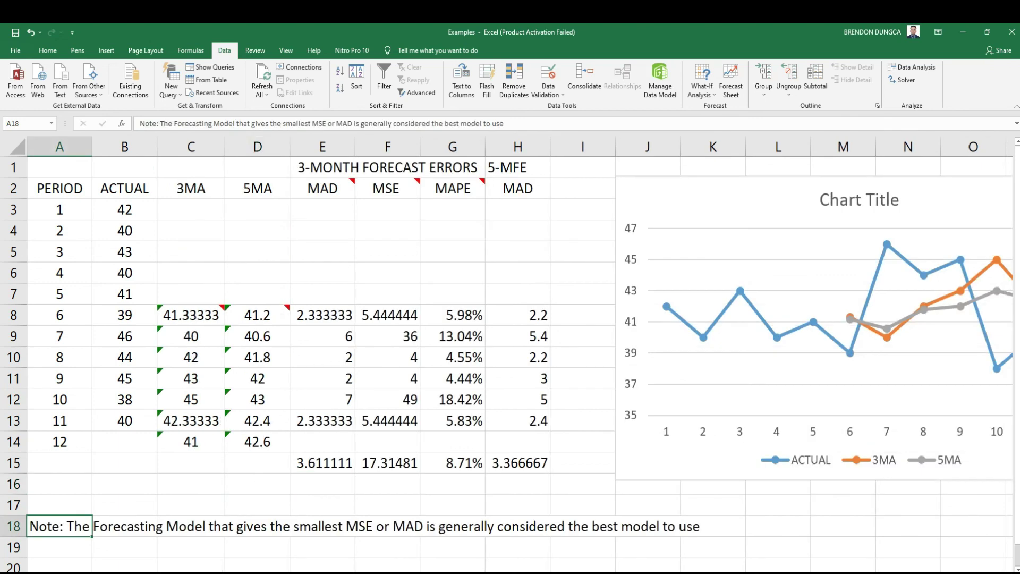
{"action": "left_click", "coordinate": [312, 466]}
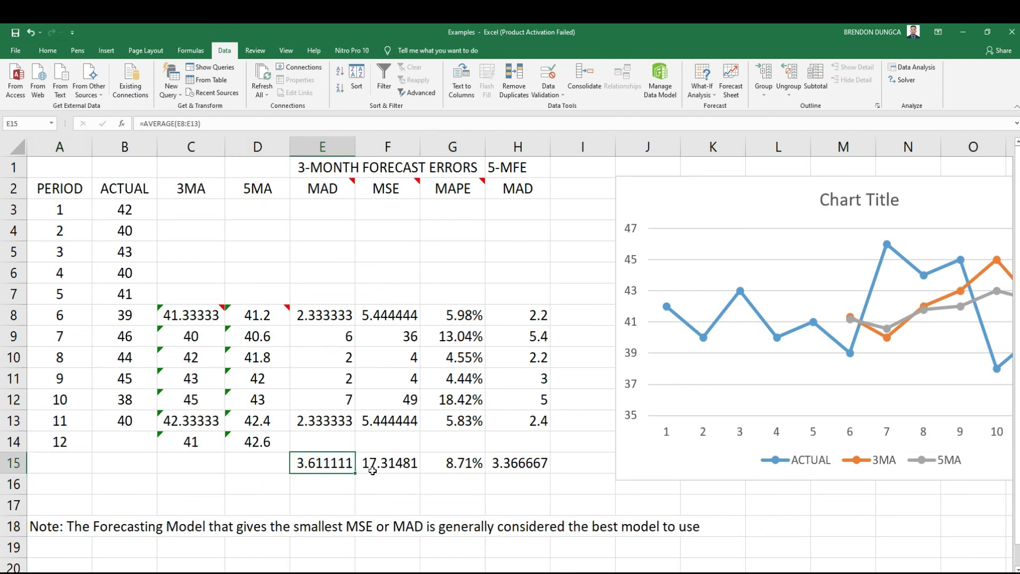
{"action": "left_click", "coordinate": [510, 466]}
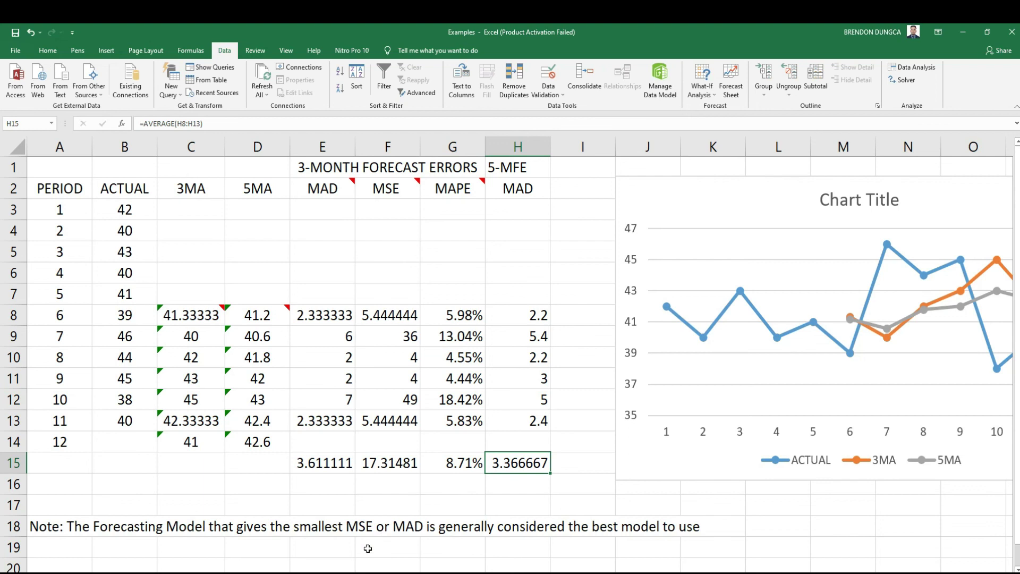
- Compare the weighted moving average's MAD in D15 with the exponential smoothing MAD averages in E16 and F16
{"action": "left_click", "coordinate": [321, 573]}
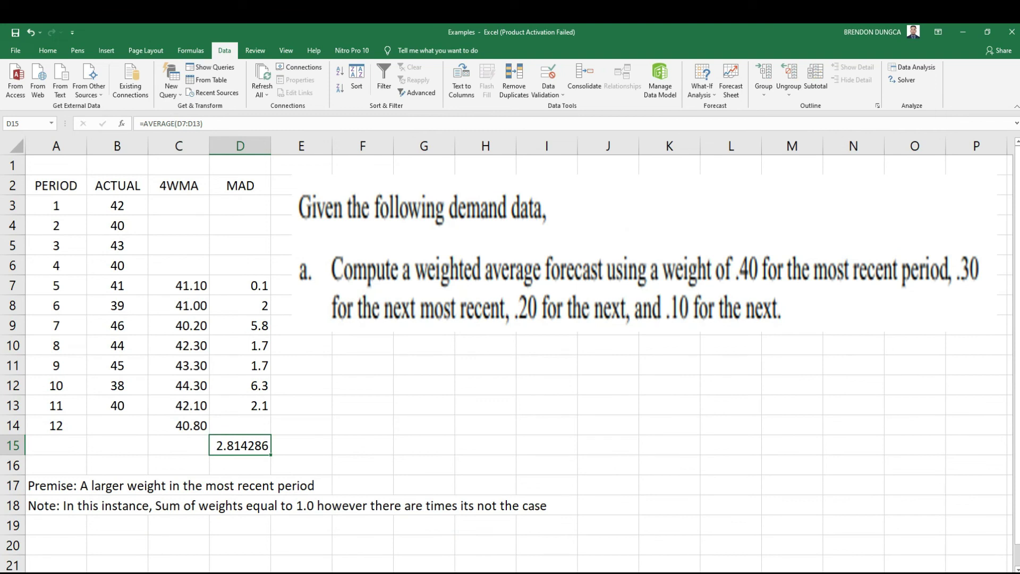
{"action": "left_click", "coordinate": [345, 573]}
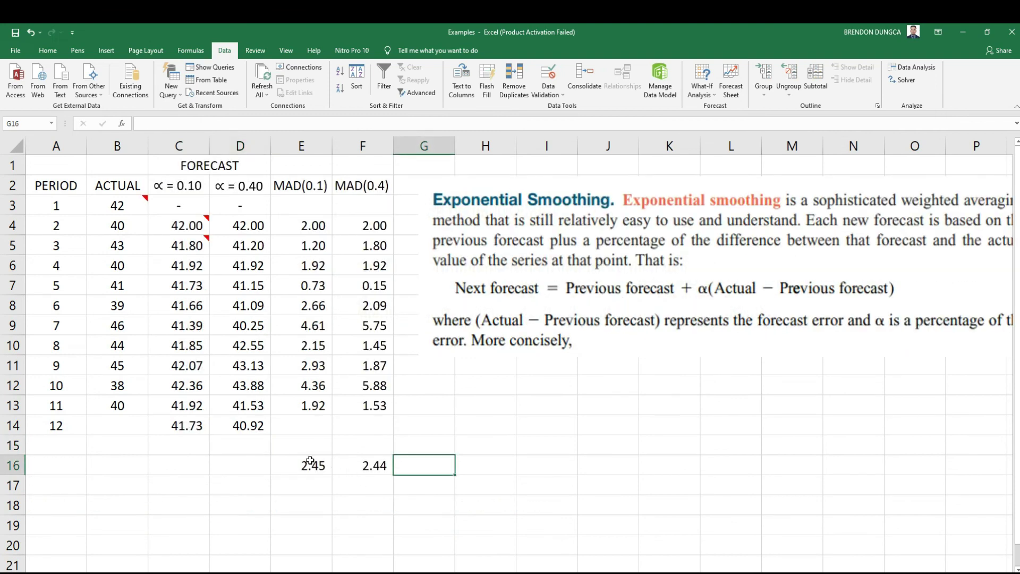
{"action": "left_click_drag", "start_coordinate": [310, 463], "coordinate": [358, 466]}
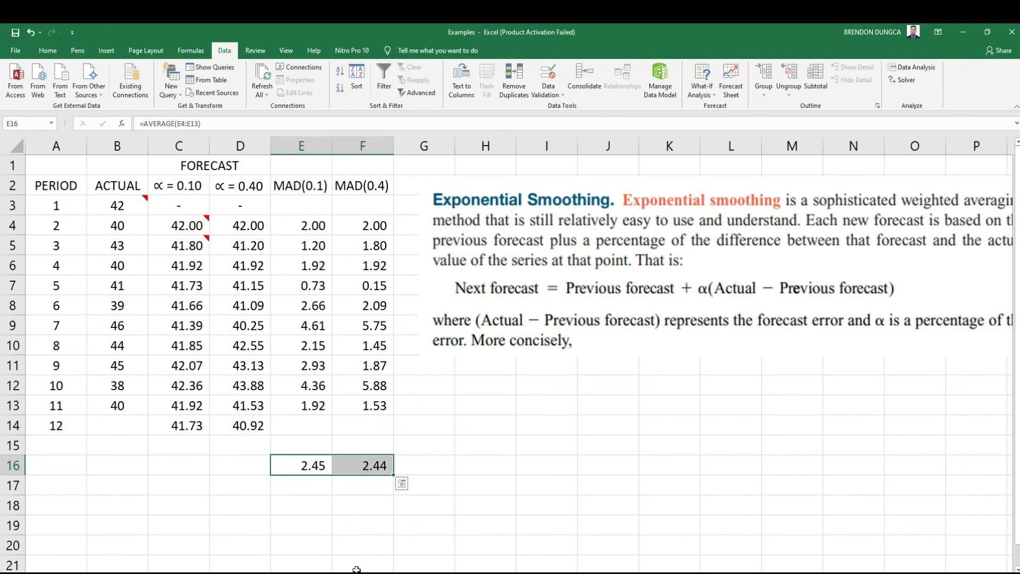
{"action": "key", "text": "ctrl+Page_Up"}
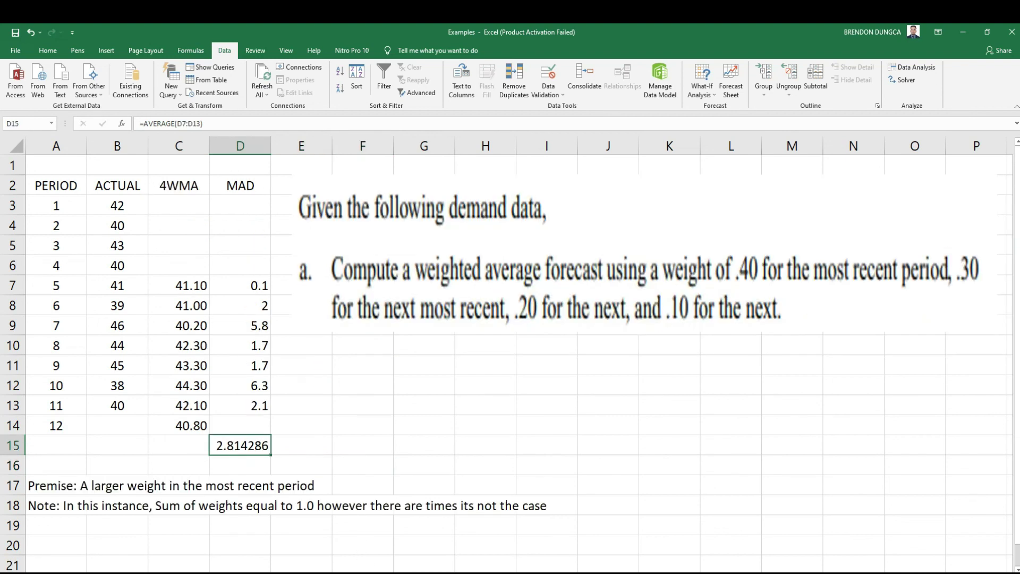
{"action": "key", "text": "ctrl+Page_Down"}
{"action": "left_click", "coordinate": [294, 470]}
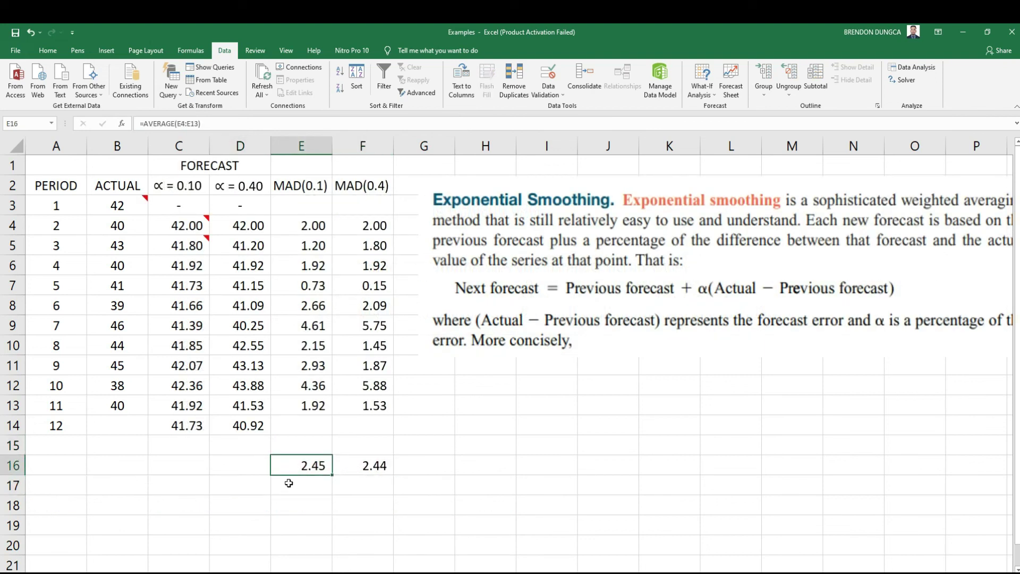
{"action": "left_click", "coordinate": [360, 469]}
{"action": "left_click", "coordinate": [297, 469]}
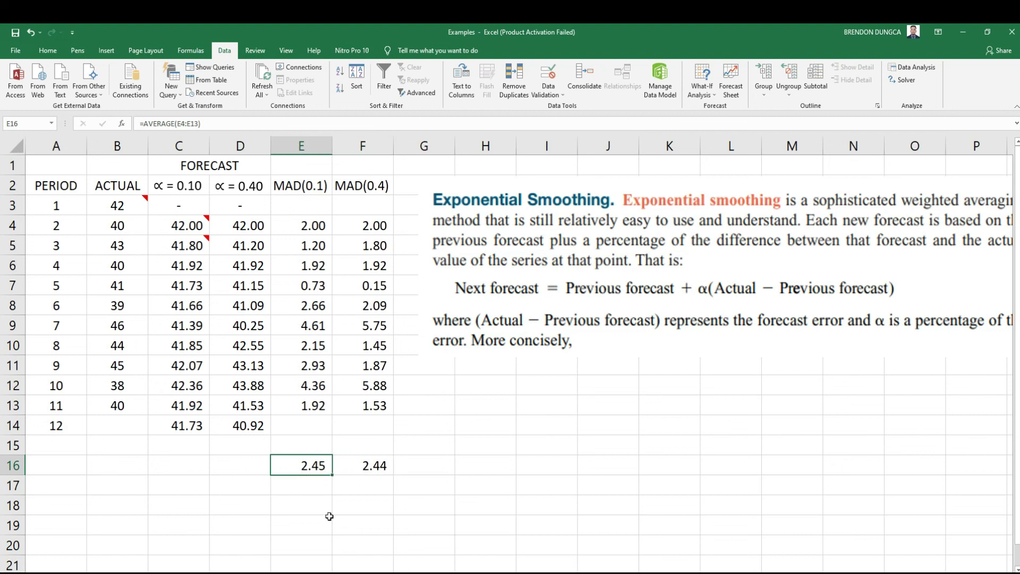